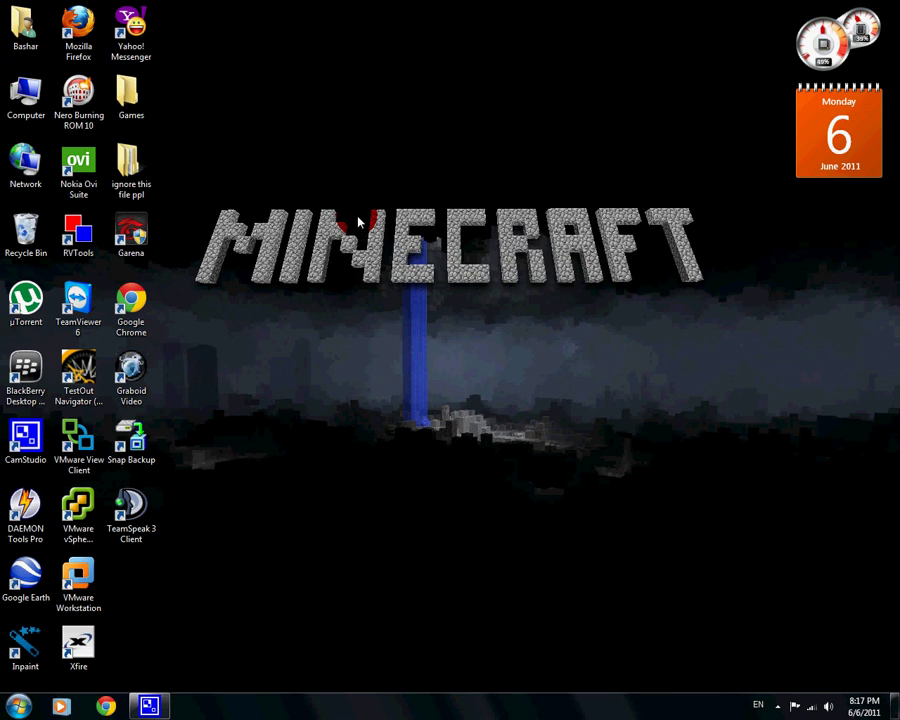
- Browse from the user's home folder into AppData\Roaming
click(27, 40)
double_click(27, 40)
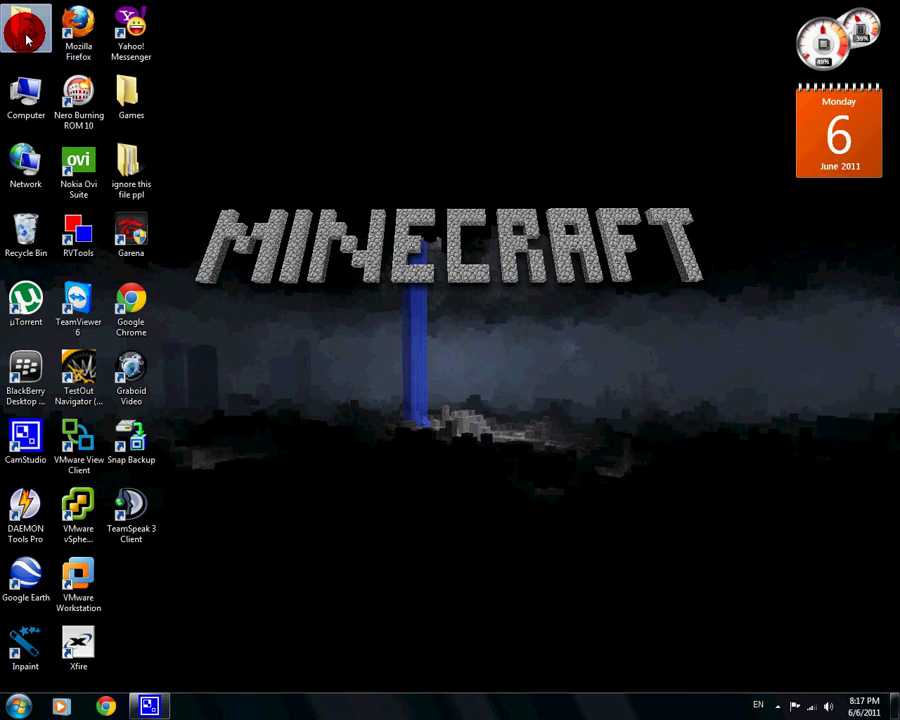
click(283, 372)
double_click(283, 372)
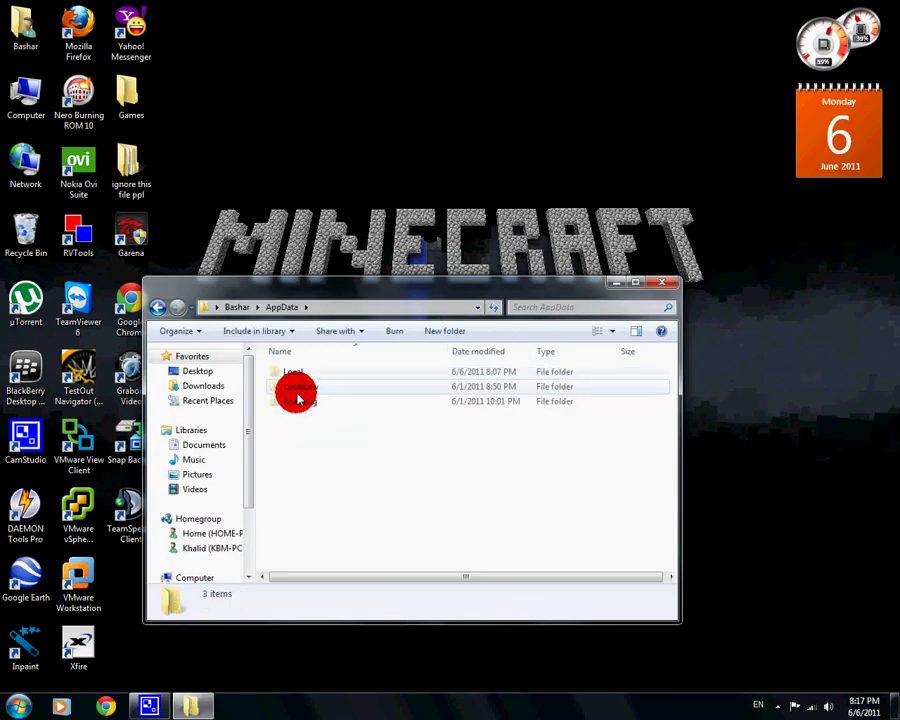
double_click(296, 397)
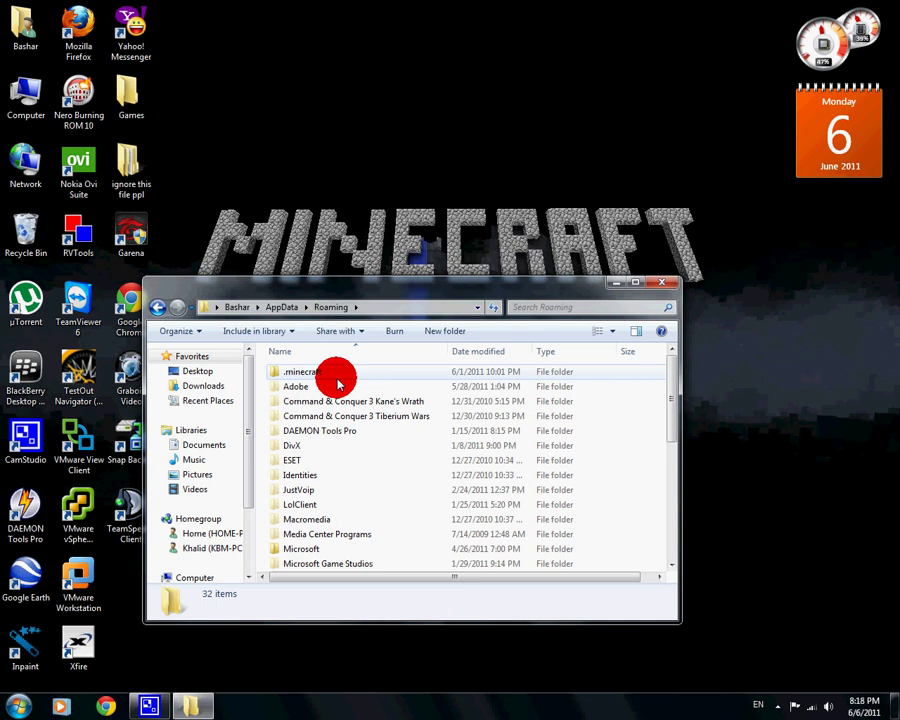
- Delete the .minecraft folder and confirm moving it to the Recycle Bin
click(337, 378)
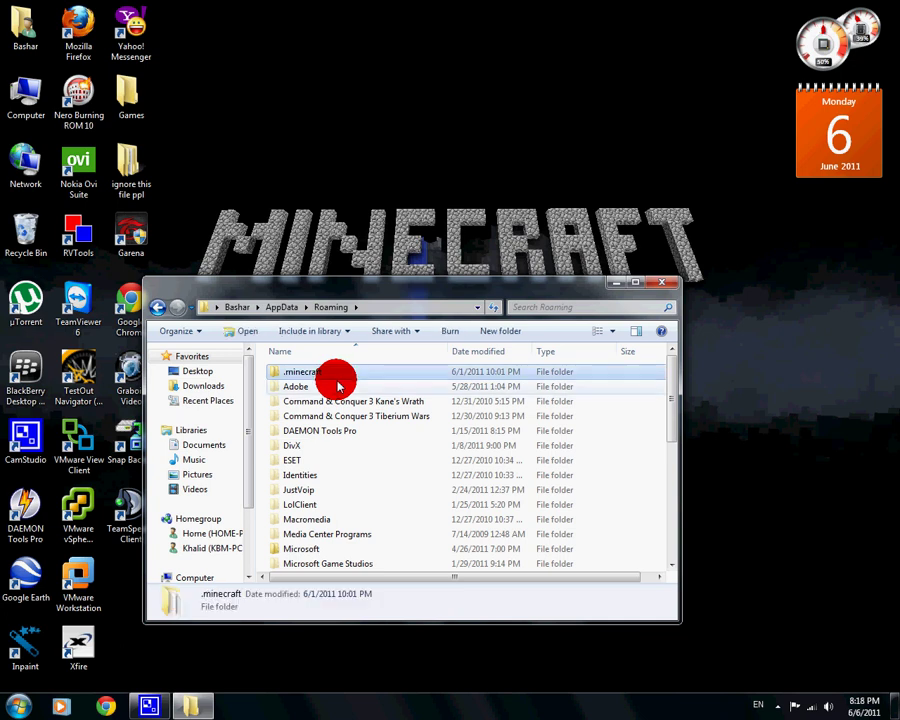
key(Delete)
key(Return)
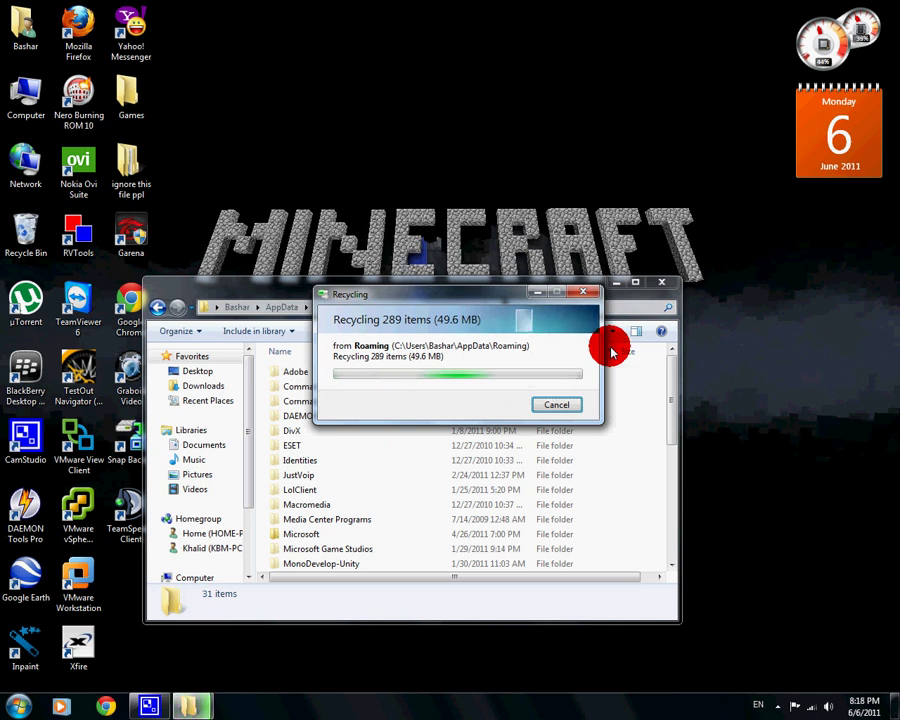
- Close the Roaming window and launch the Minecraft shortcut from the Games desktop folder
click(663, 283)
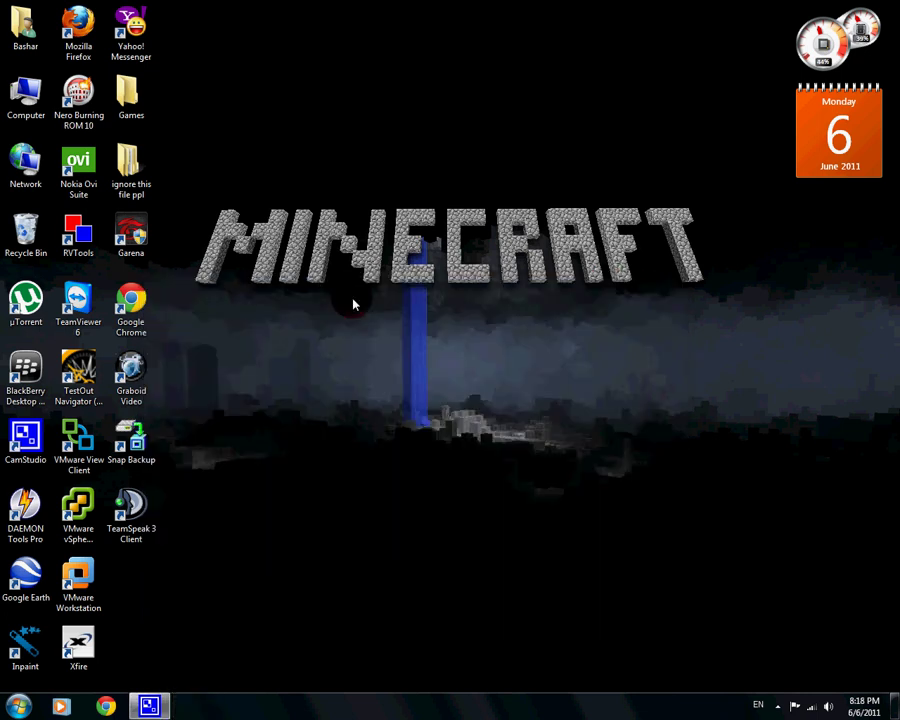
double_click(128, 118)
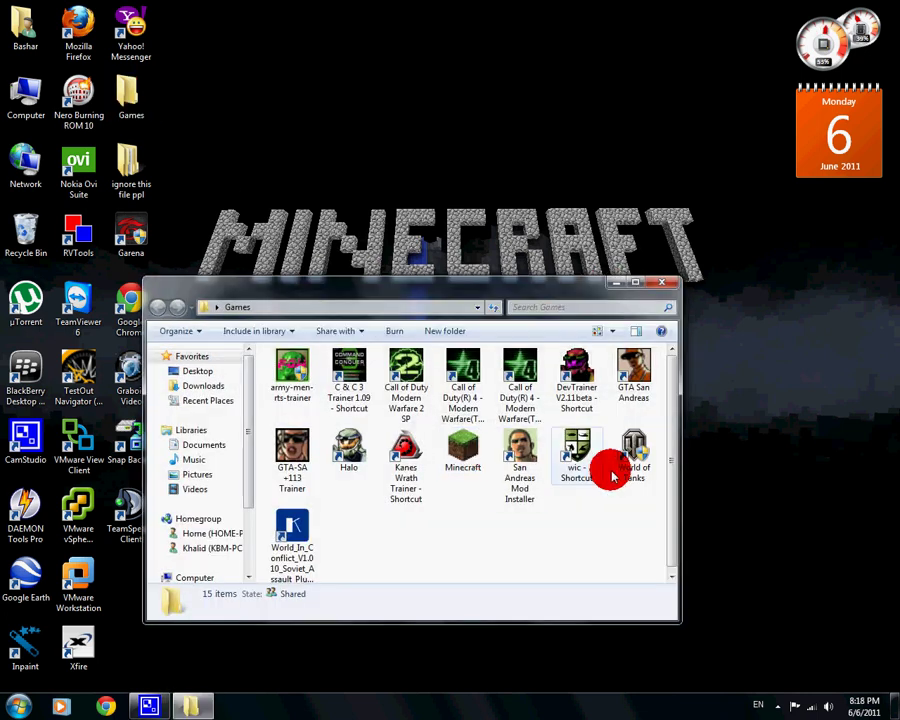
click(472, 452)
click(661, 283)
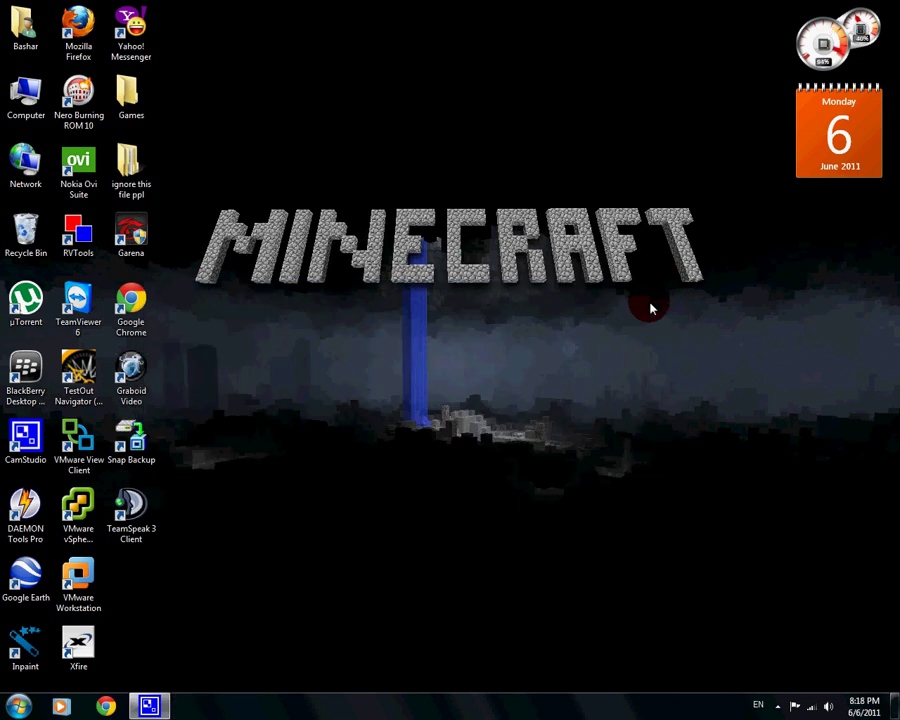
mouse_move(738, 176)
mouse_down()
mouse_move(203, 376)
mouse_move(191, 363)
mouse_up()
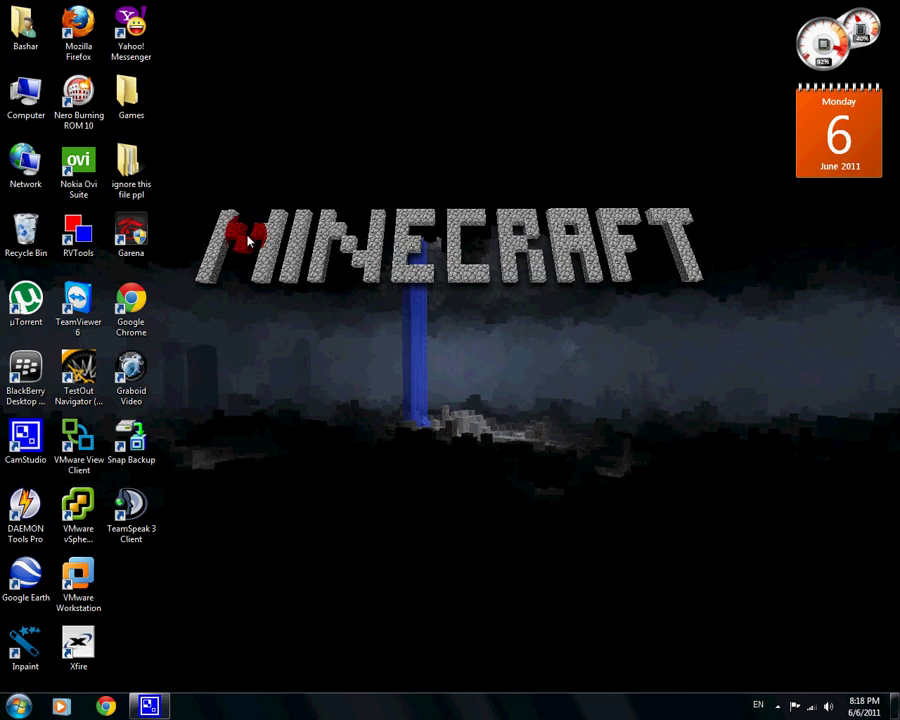
double_click(144, 110)
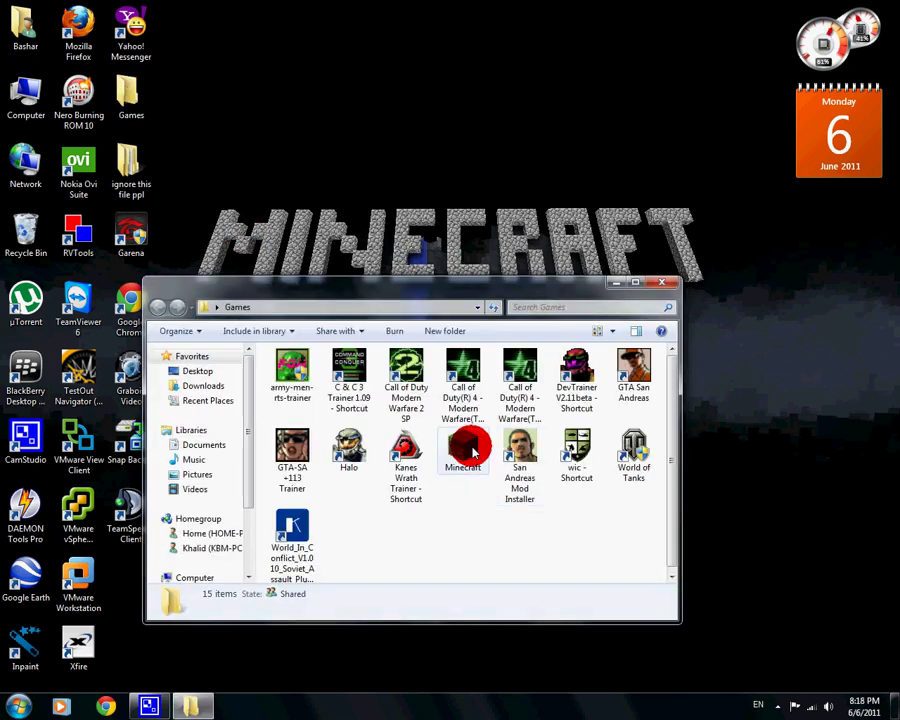
click(473, 452)
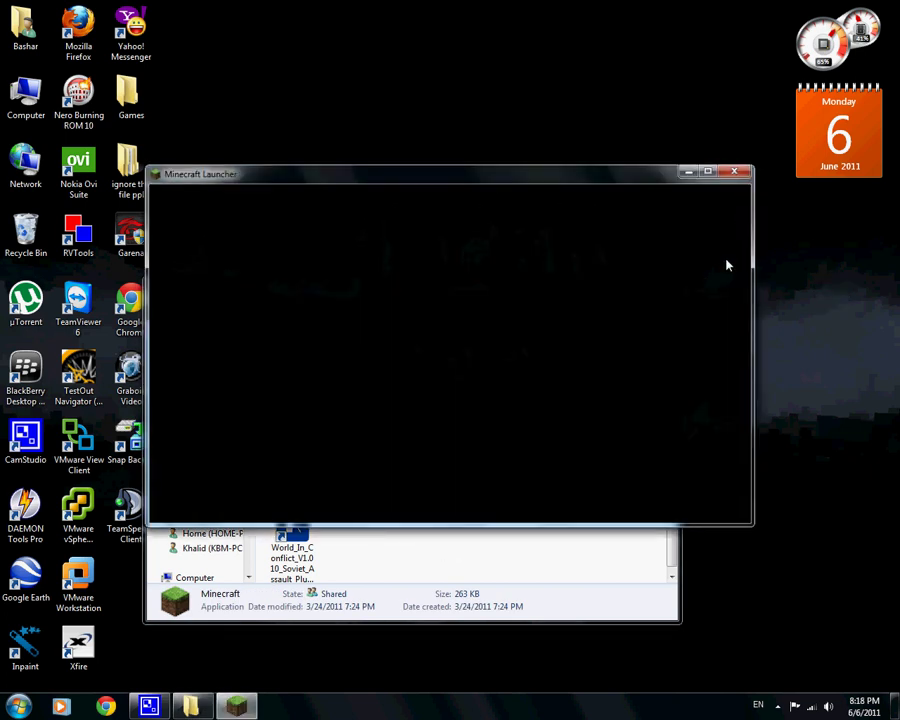
click(521, 546)
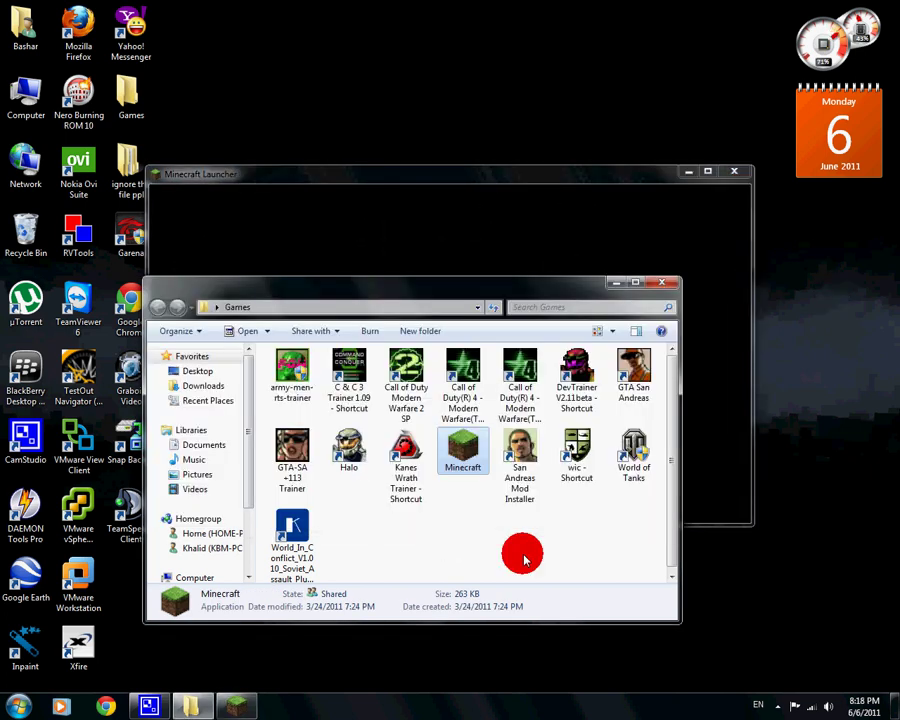
- Log in to the Minecraft launcher with Remember password ticked, then close the Beta 1.6.6 title menu
click(662, 282)
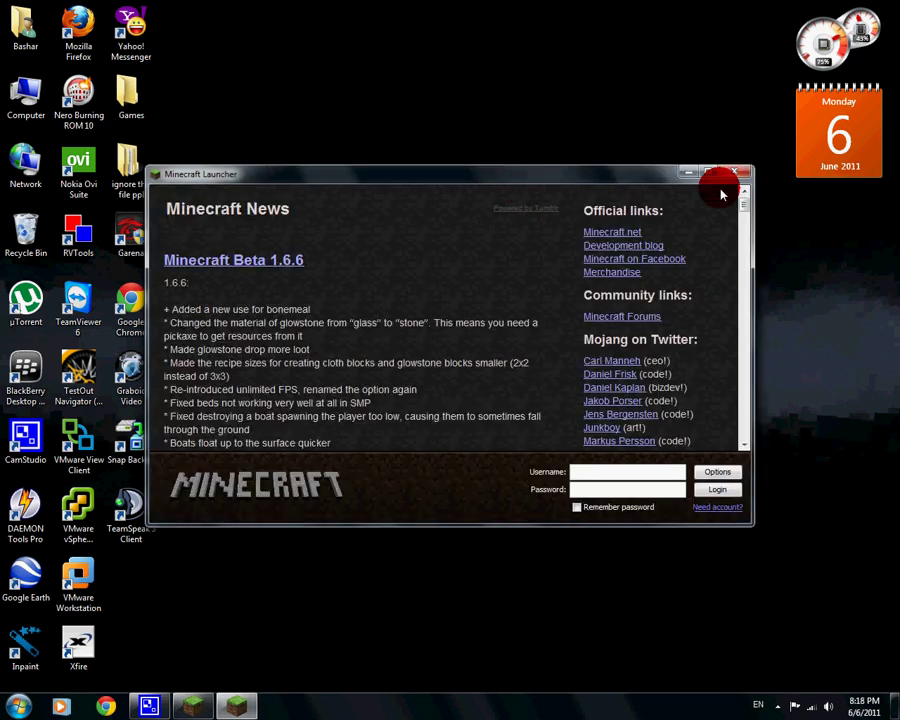
click(660, 243)
click(885, 8)
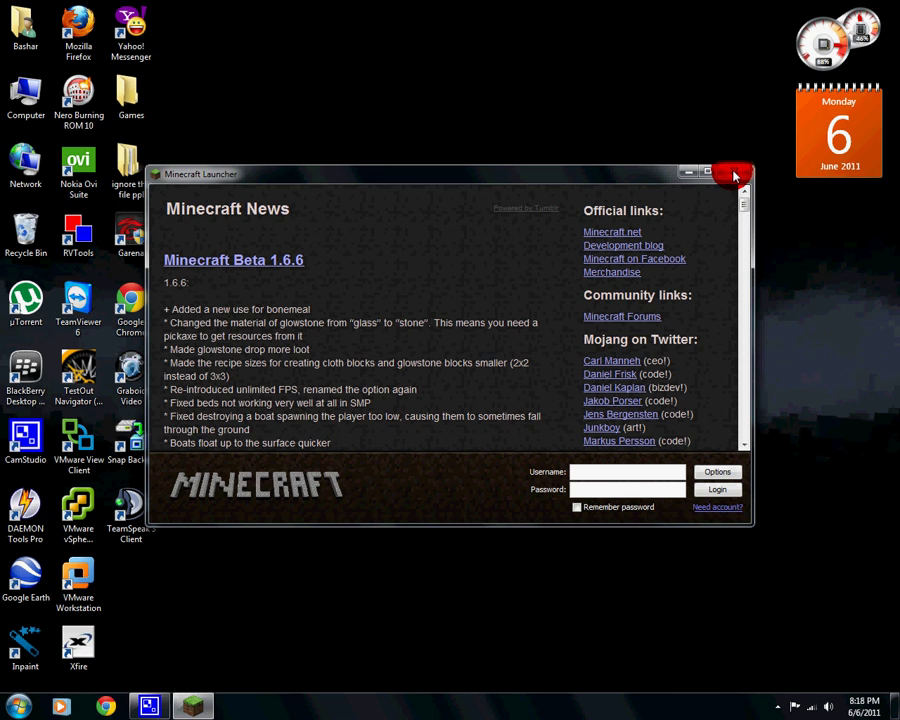
click(671, 468)
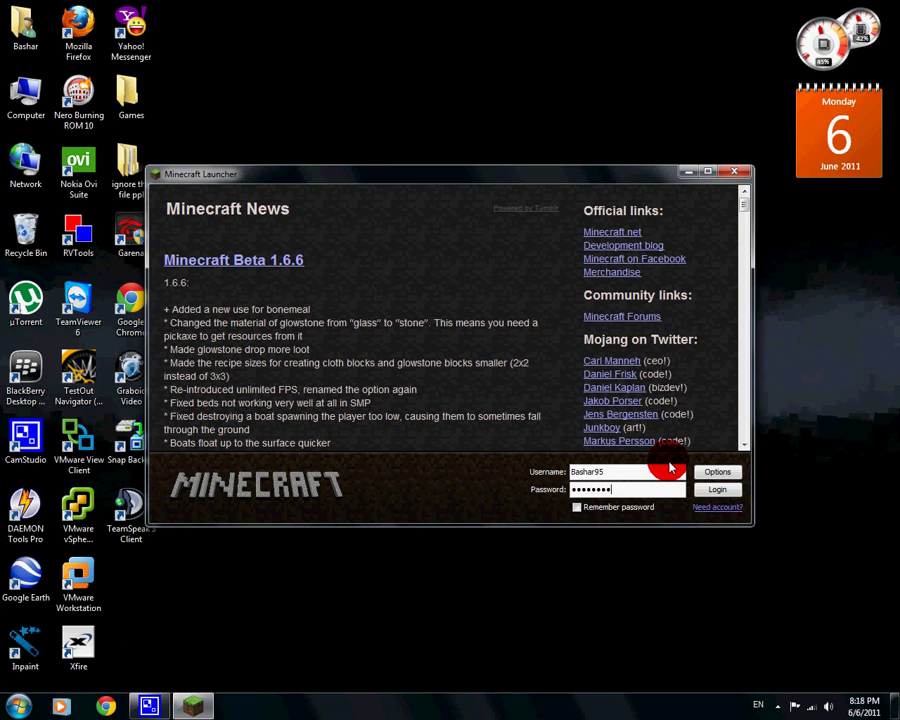
click(613, 507)
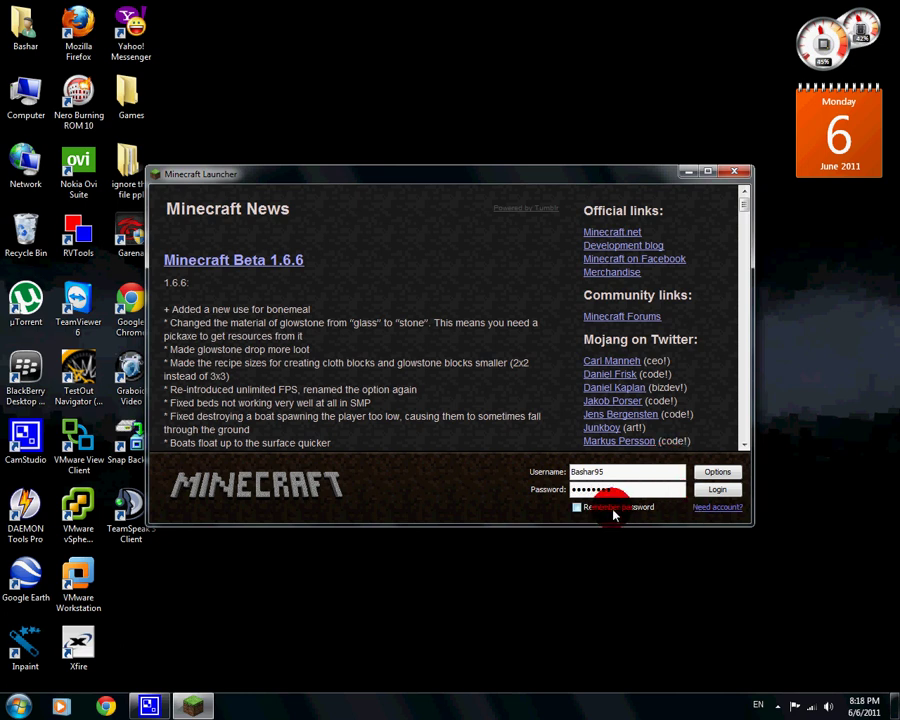
click(706, 492)
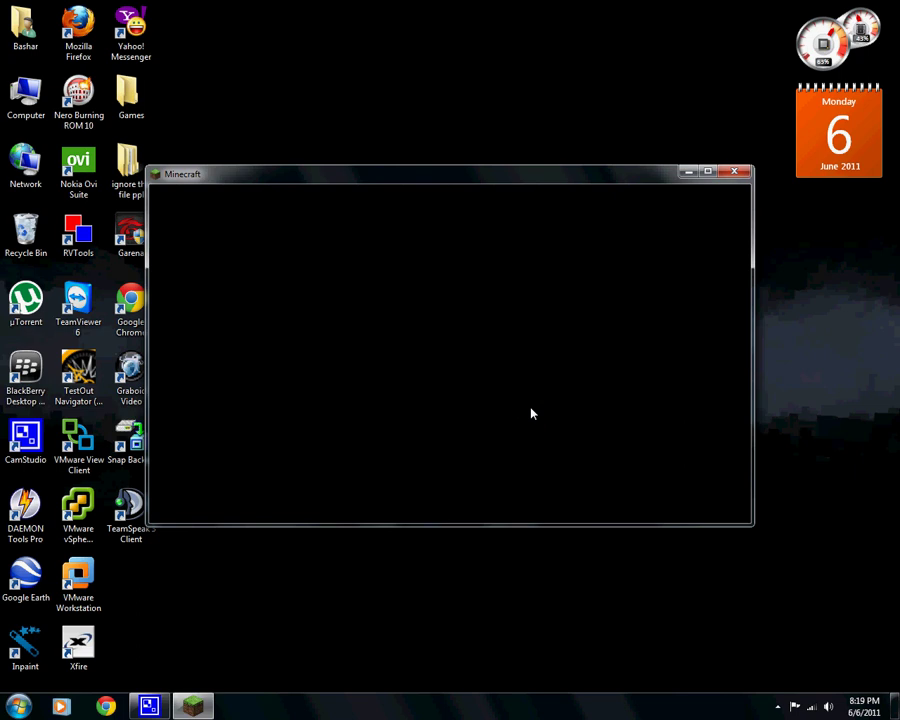
click(531, 413)
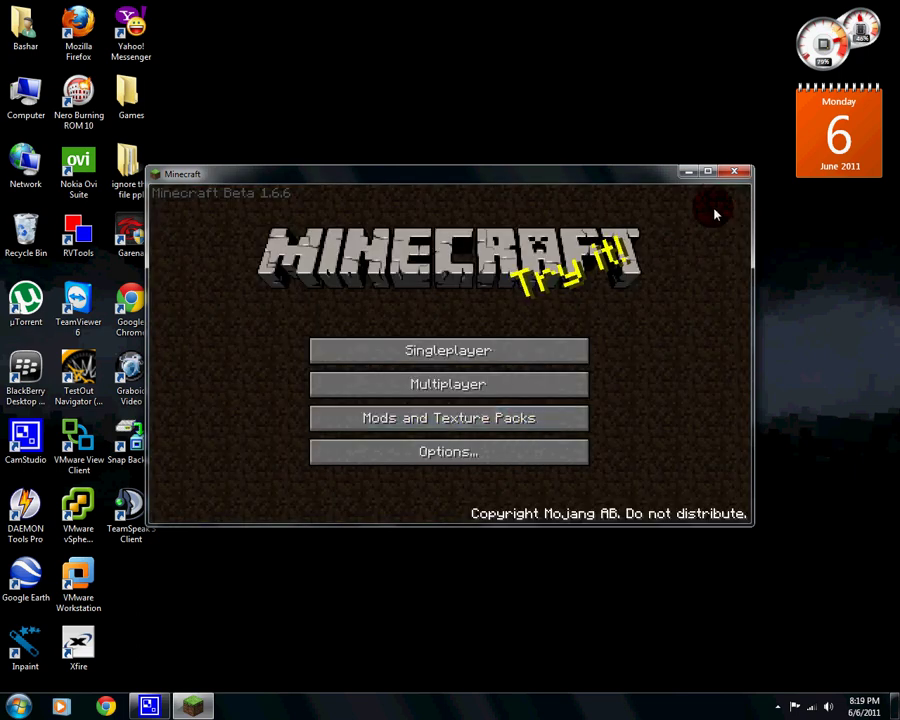
- Close Minecraft and open the SDK's Mods forum topic in Chrome from the copied address
click(738, 175)
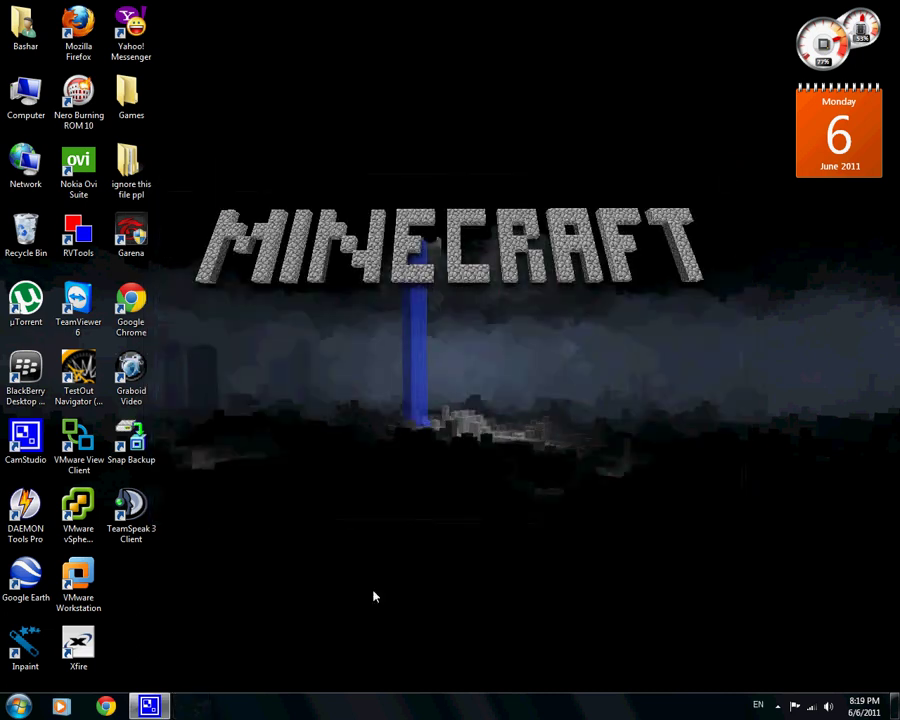
click(106, 706)
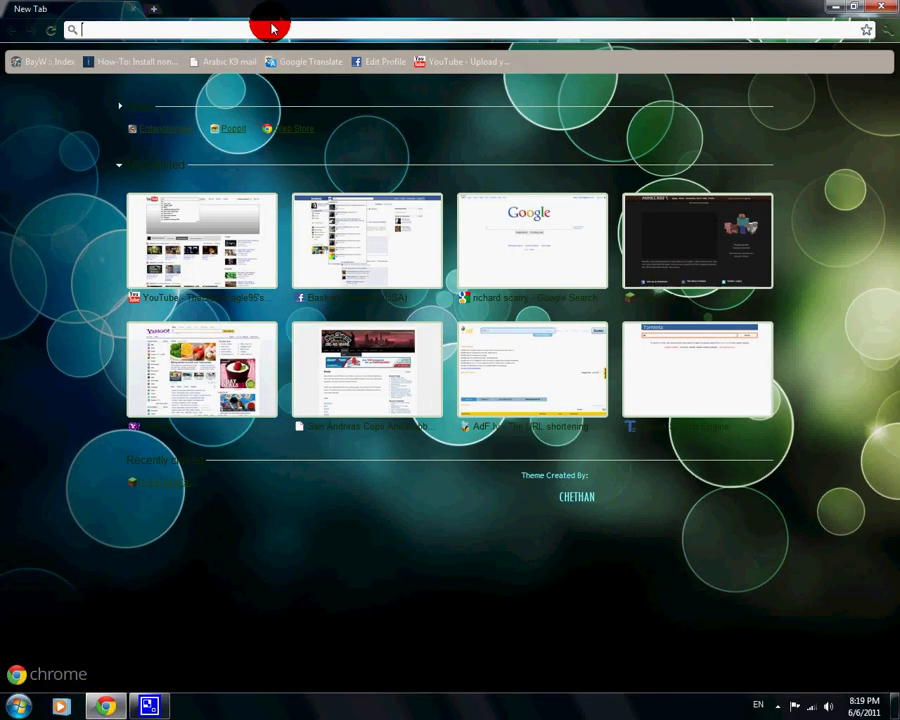
text(w)
key(BackSpace)
key(BackSpace)
text(http://www.minecraftforum.net/topic/86765-166-sdks-mods-v1/)
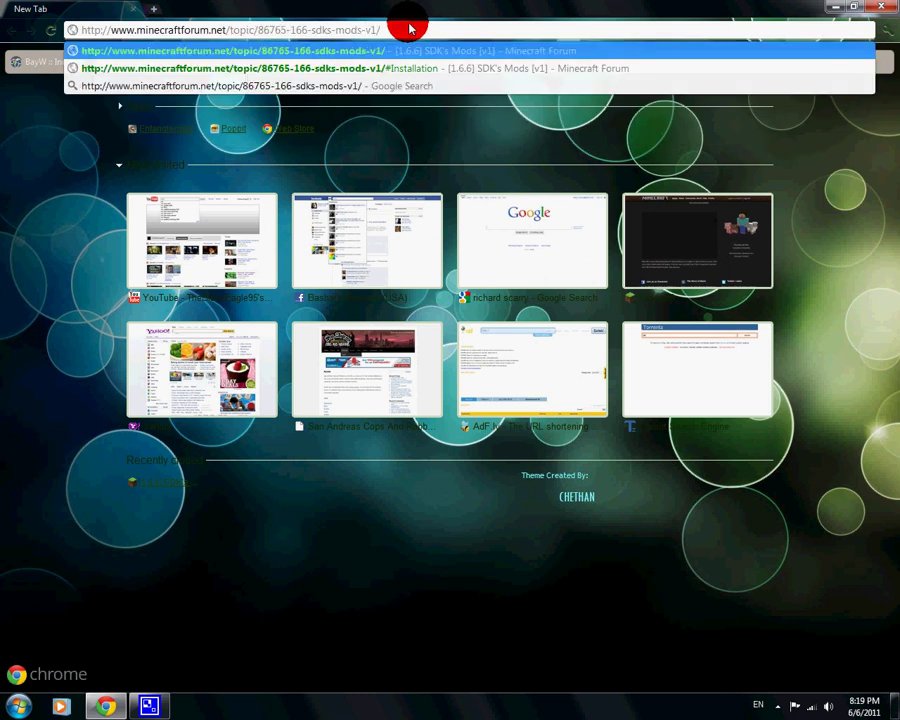
key(Return)
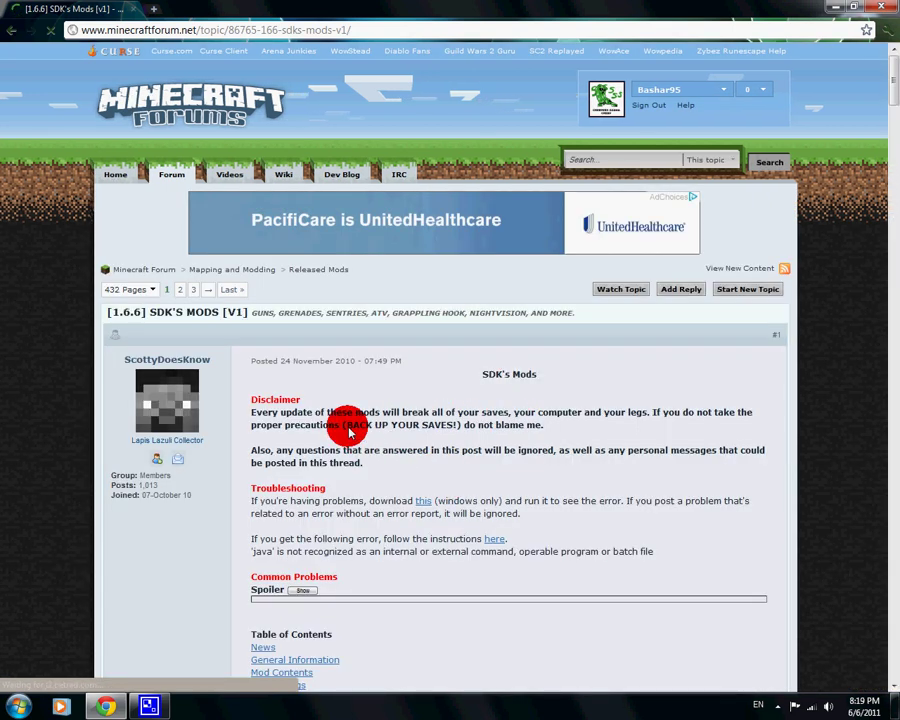
- Reveal the Download Beta 1.6.6 v1 links and follow ModLoader to Risugami's topic
mouse_move(348, 430)
mouse_down()
mouse_move(436, 470)
mouse_move(400, 425)
mouse_move(452, 430)
mouse_up()
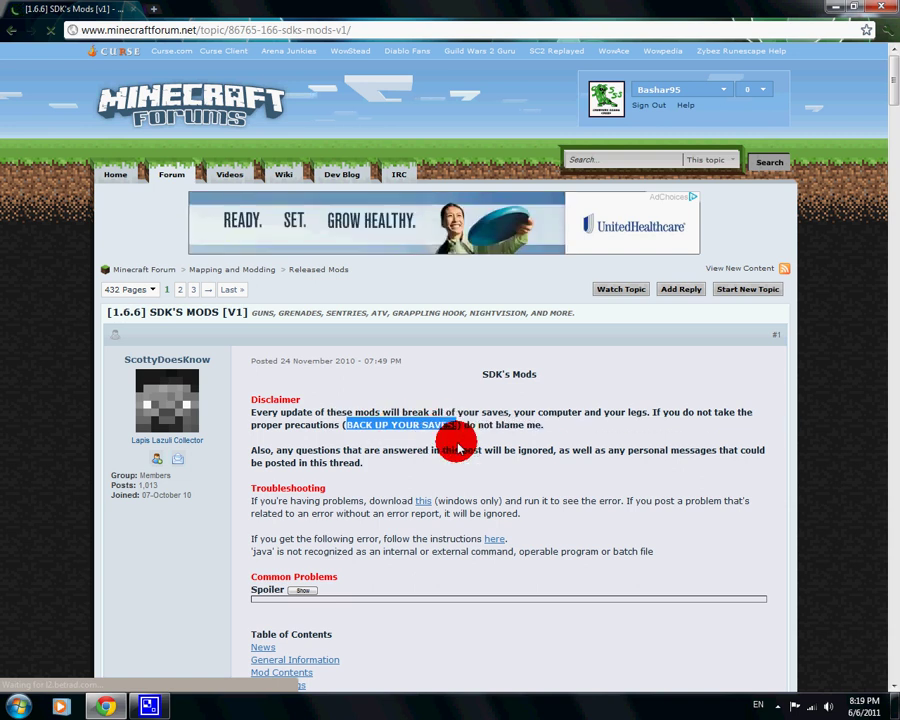
click(468, 462)
scroll(468, 462, down, 7)
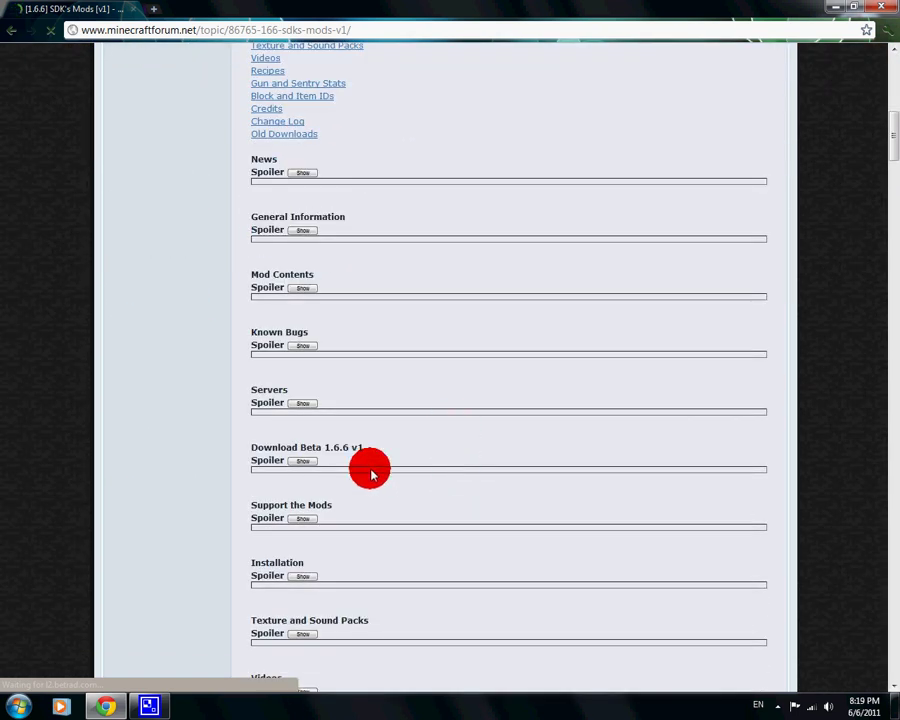
click(305, 461)
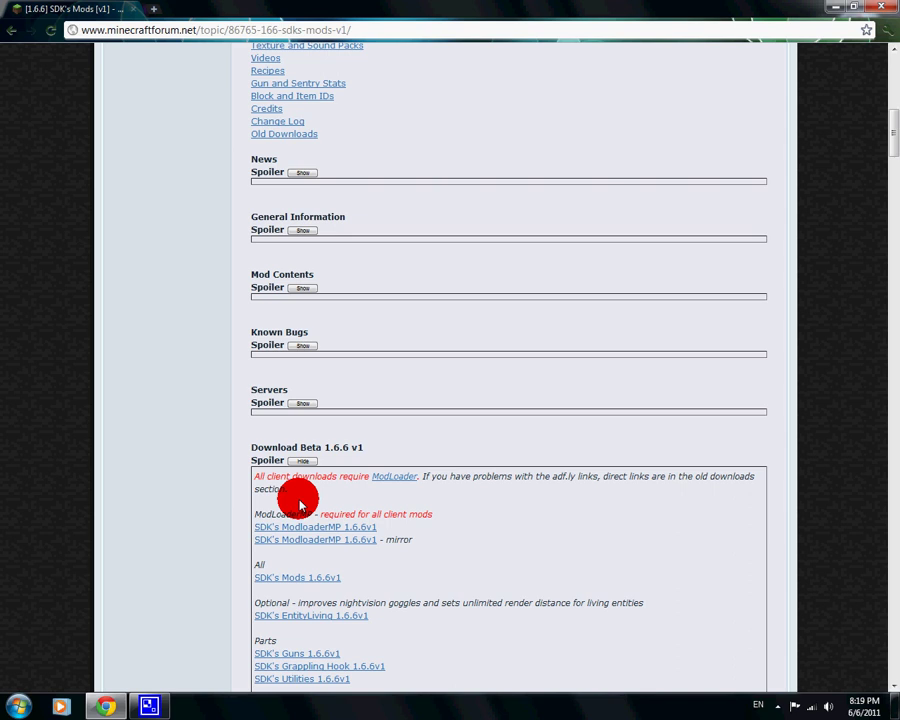
click(395, 480)
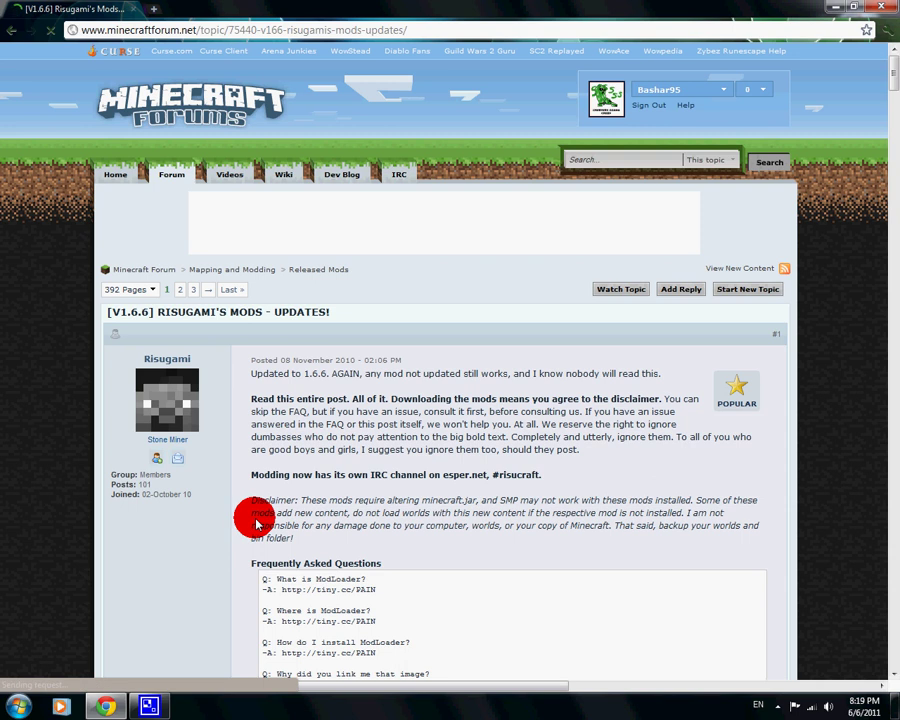
- Download ModLoader.zip past the AdF.ly ad, then go back to the SDK's Mods topic
scroll(238, 495, down, 10)
scroll(213, 500, up, 1)
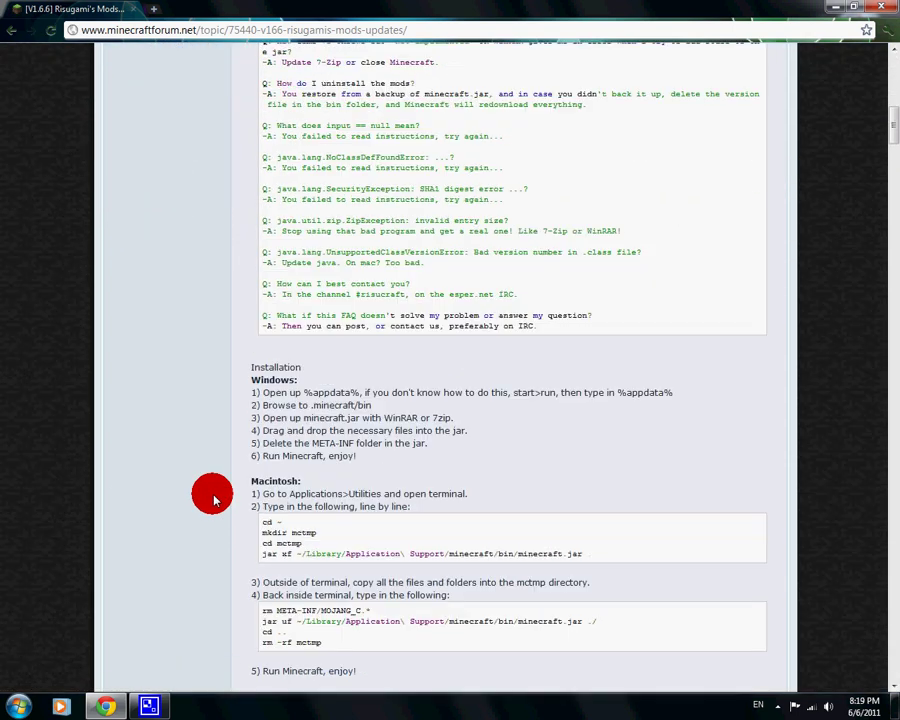
scroll(213, 500, down, 3)
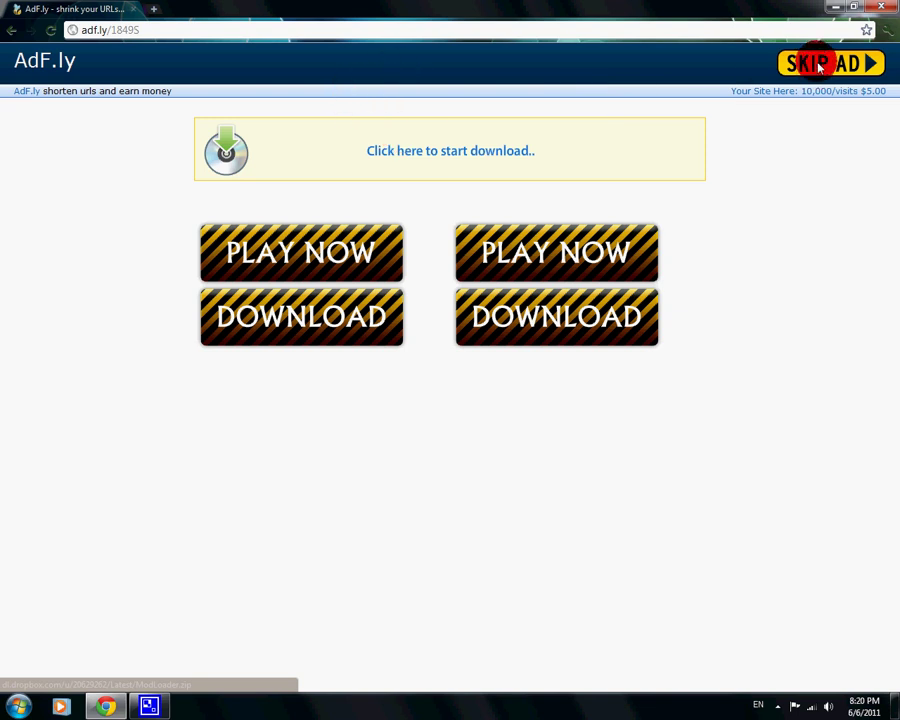
click(726, 86)
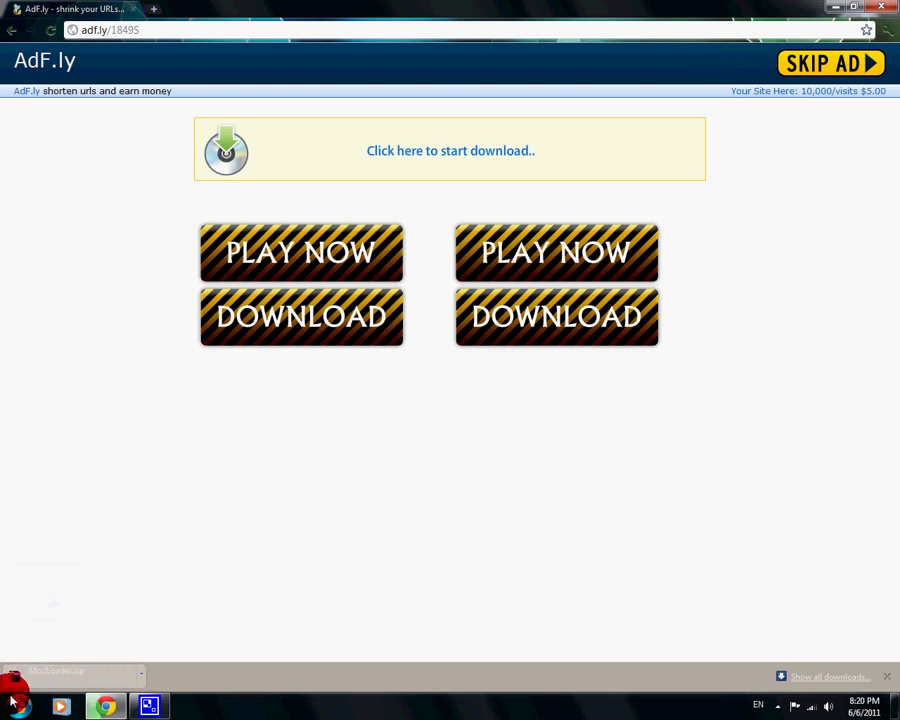
click(12, 34)
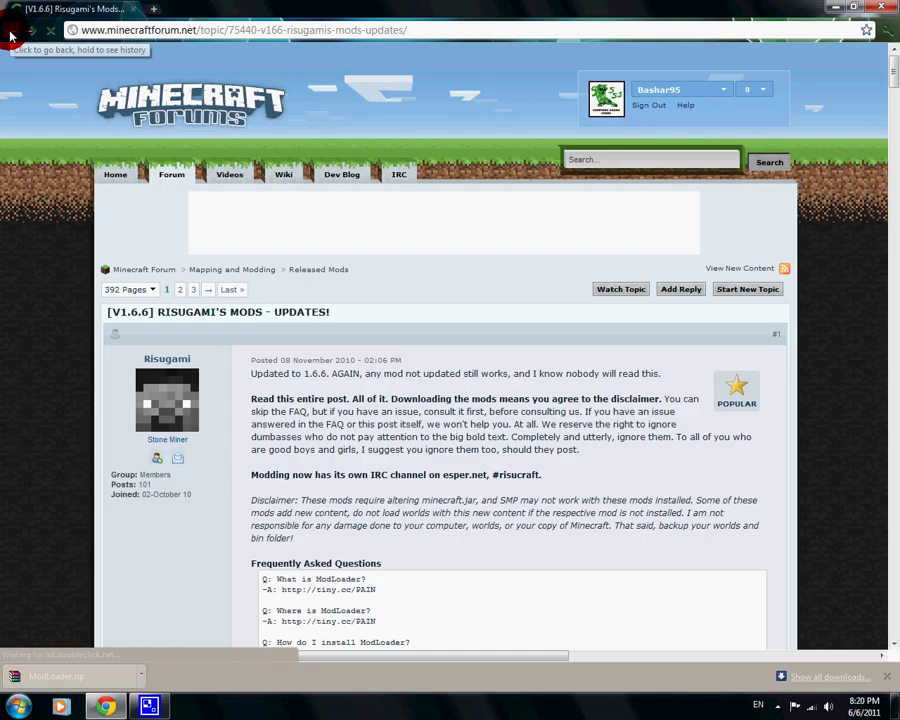
click(12, 34)
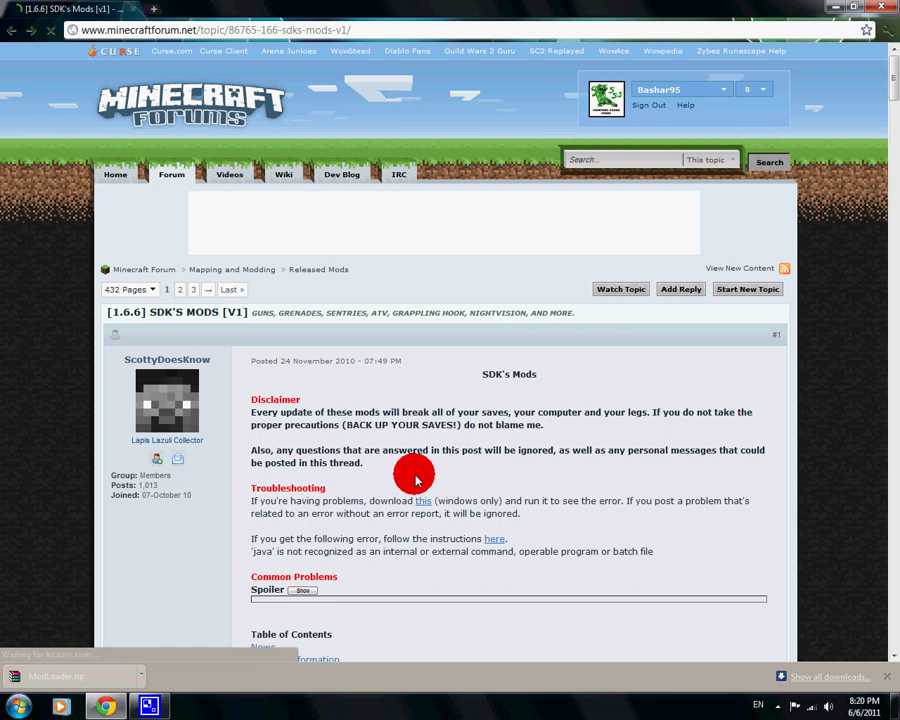
- Expand 'Download Beta 1.6.6 v1' and follow the SDK's ModloaderMP 1.6.6v1 link
scroll(414, 480, down, 3)
scroll(414, 480, down, 10)
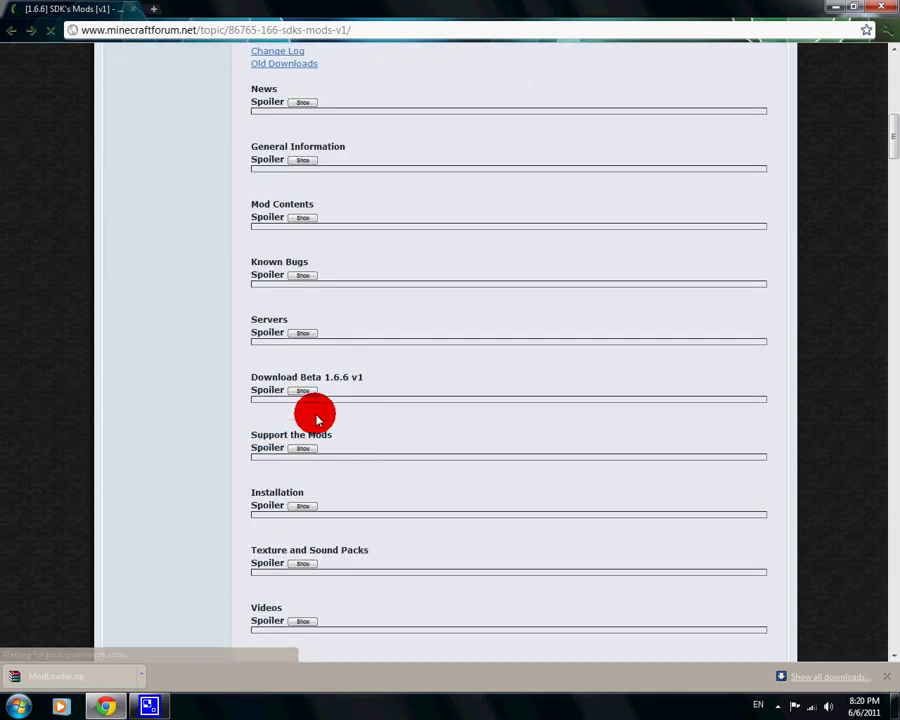
click(312, 392)
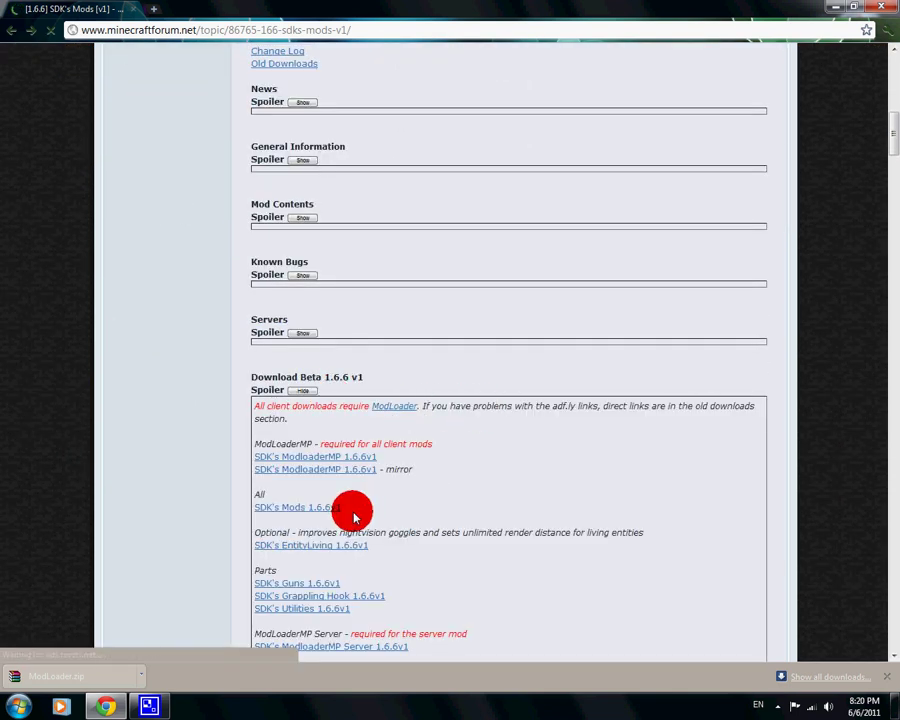
click(361, 459)
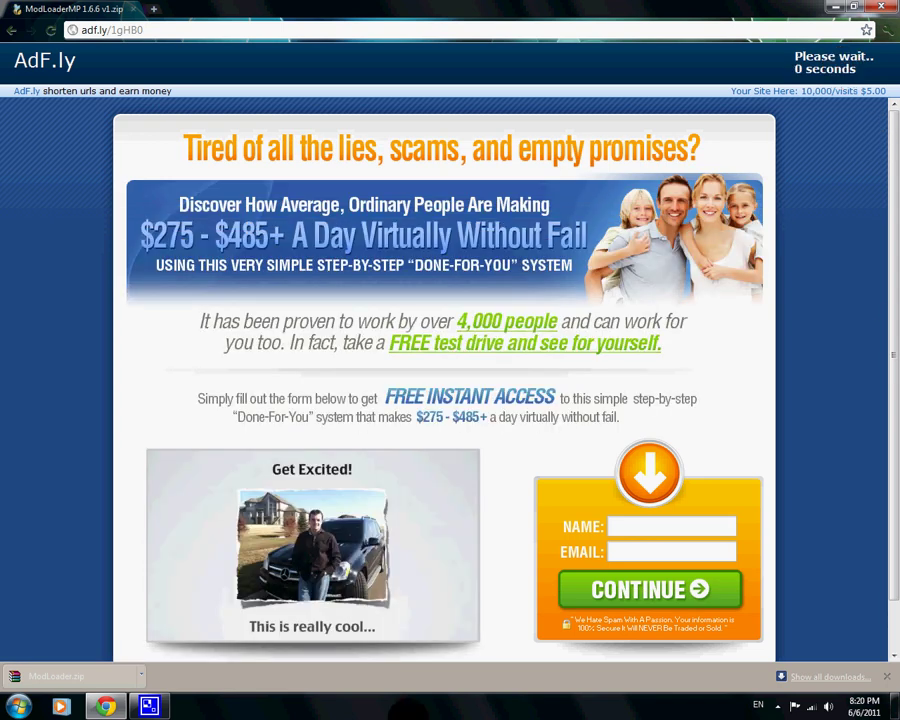
- Skip the AdF.ly ad, download ModLoaderMP 1.6.6 v1.zip from MediaFire, and return to the forum topic
click(858, 62)
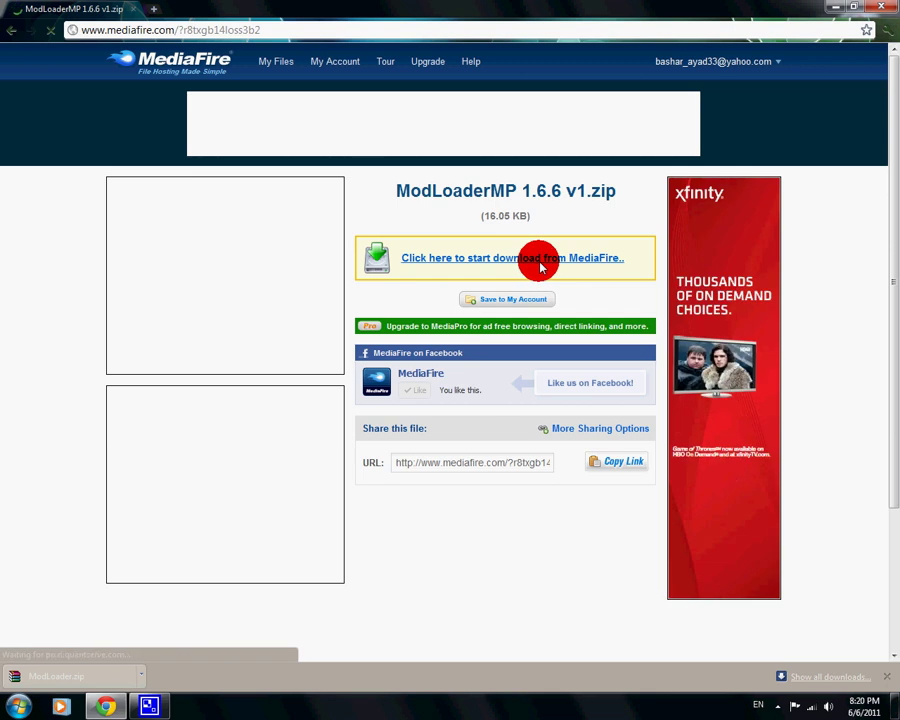
click(540, 265)
mouse_move(115, 702)
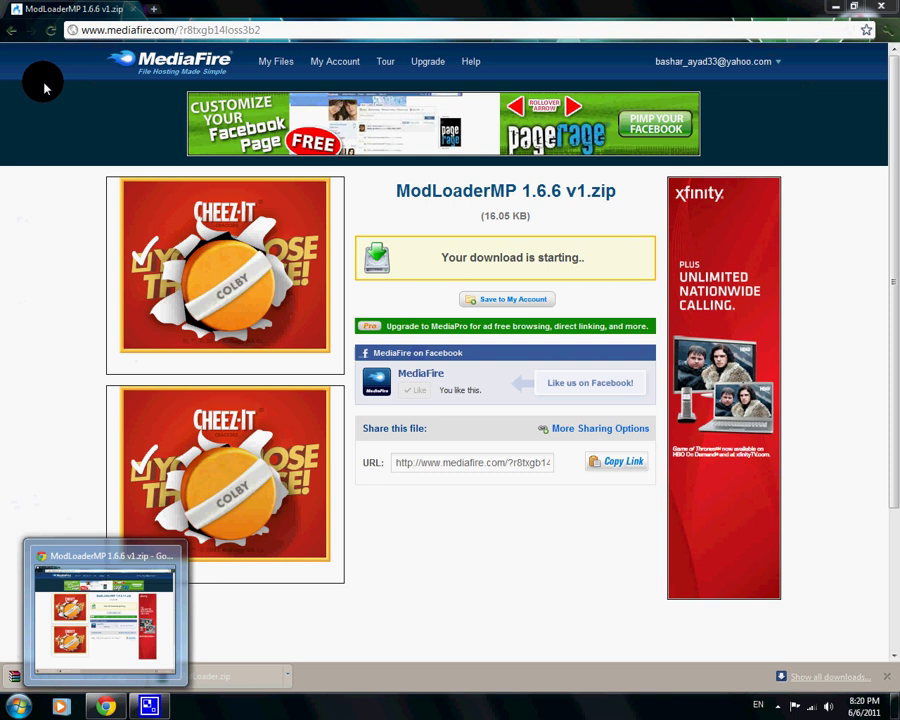
click(8, 38)
click(8, 38)
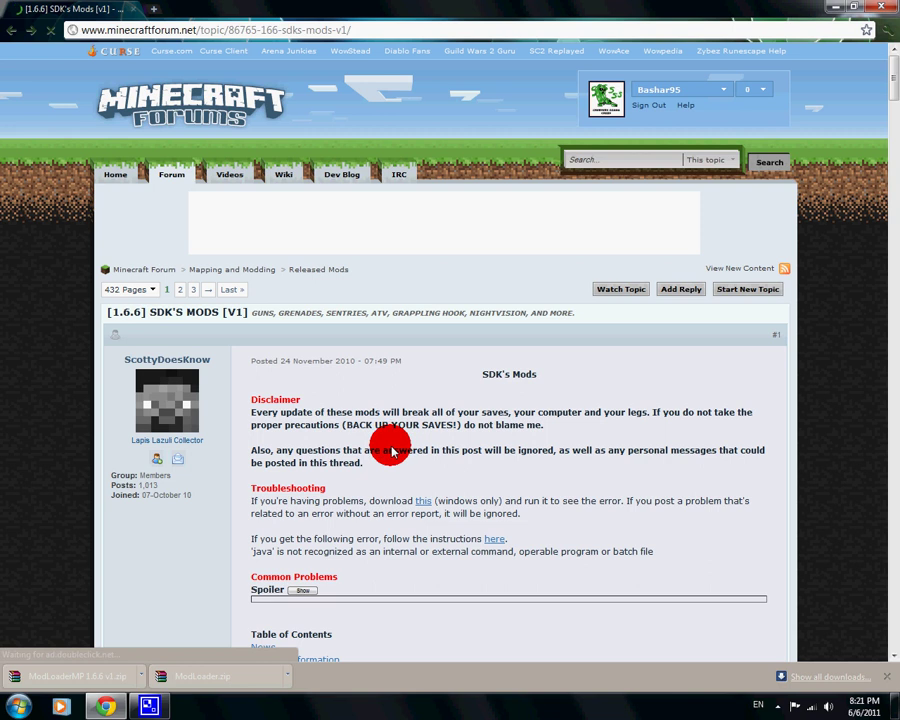
- Expand the Beta 1.6.6 v1 links and start the SDK's Mods 1.6.6 v1.zip MediaFire download
scroll(395, 502, down, 1)
scroll(390, 460, down, 3)
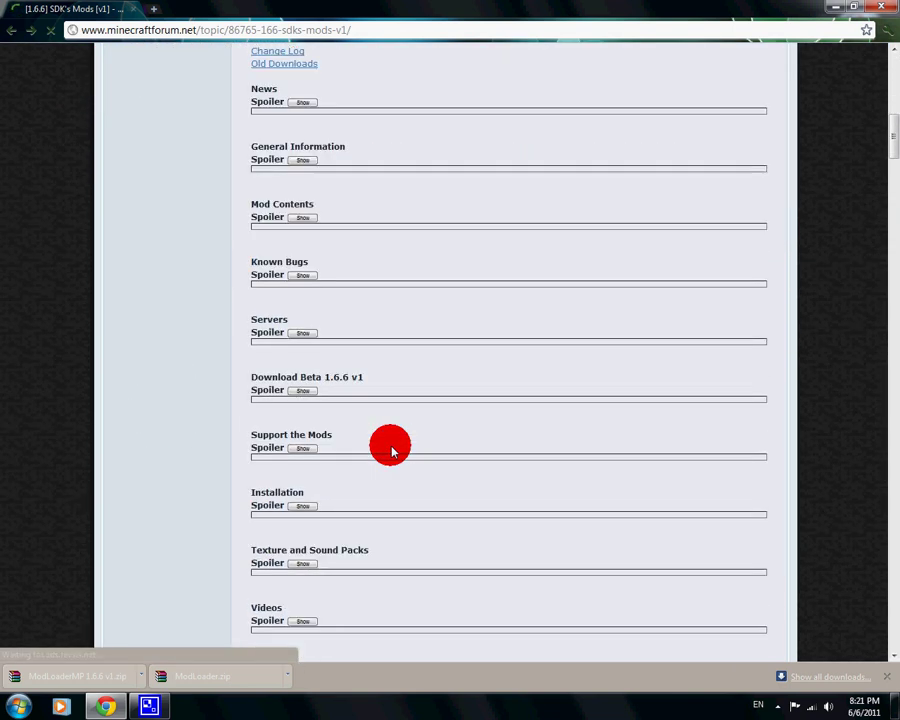
click(303, 394)
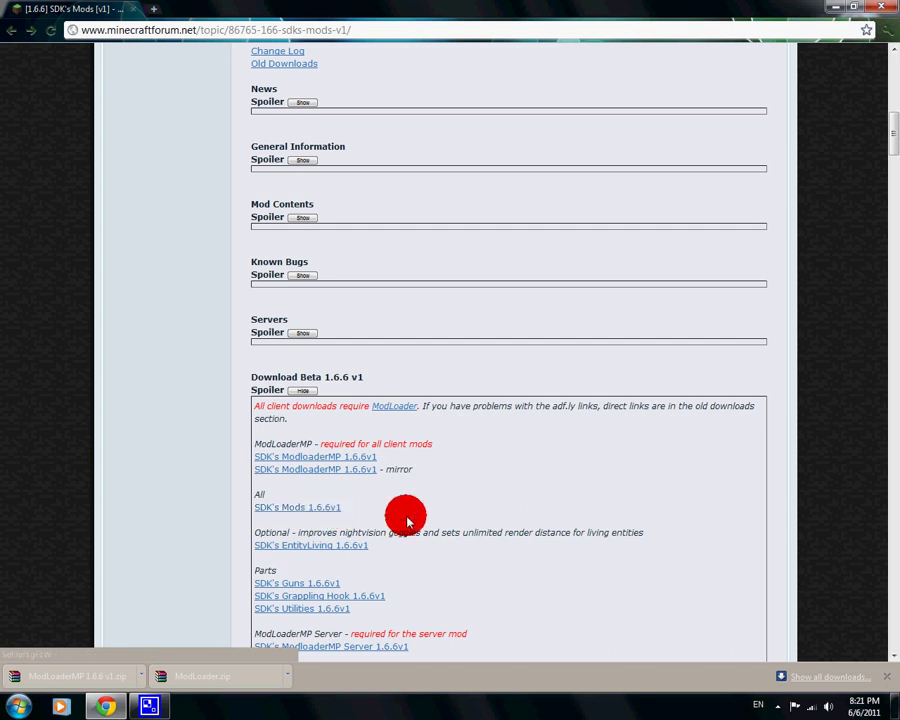
click(334, 610)
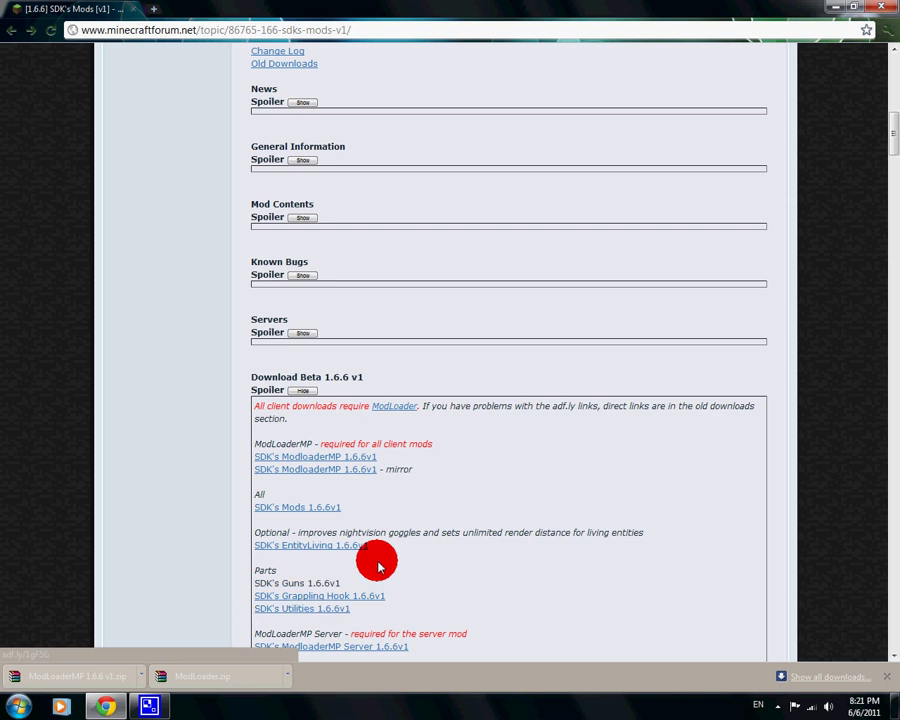
click(340, 457)
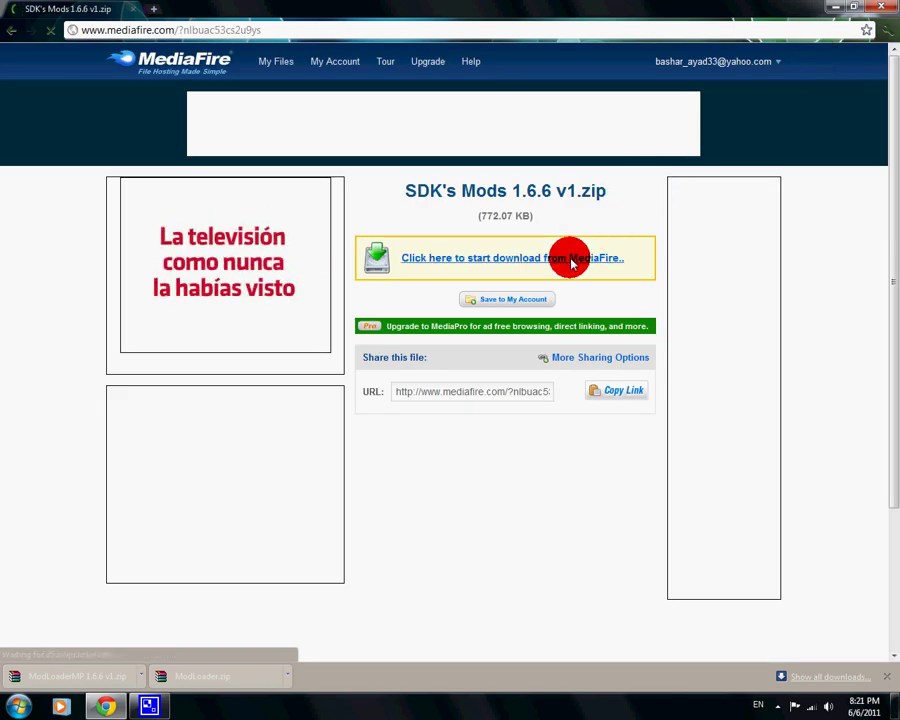
click(567, 257)
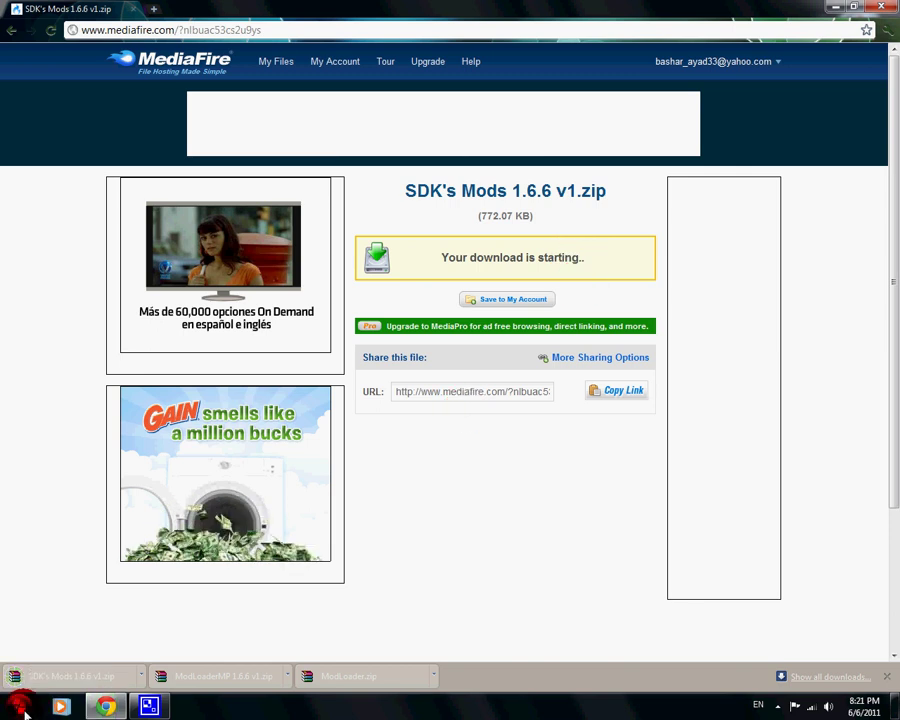
- Open the Downloads folder, inspect SDK's Mods 1.6.6 v1.zip in WinRAR, and restore Chrome
click(830, 10)
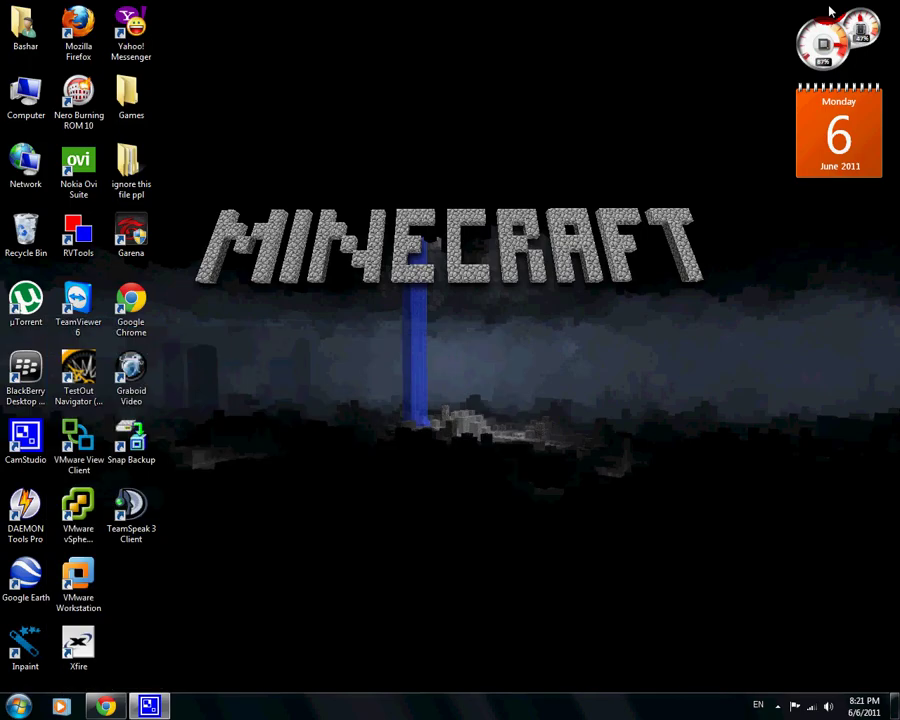
double_click(37, 24)
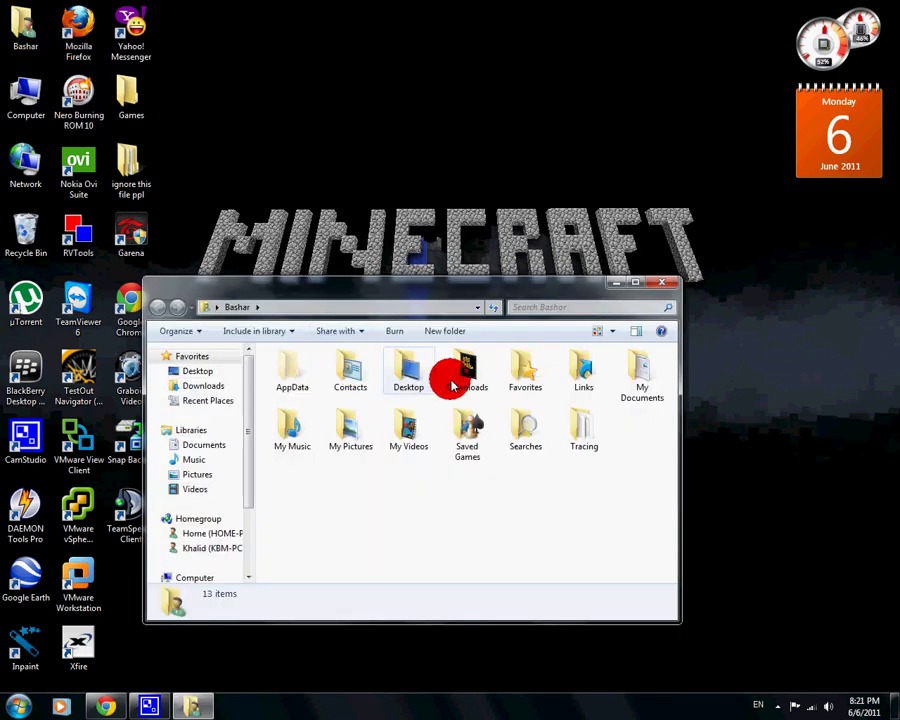
double_click(485, 386)
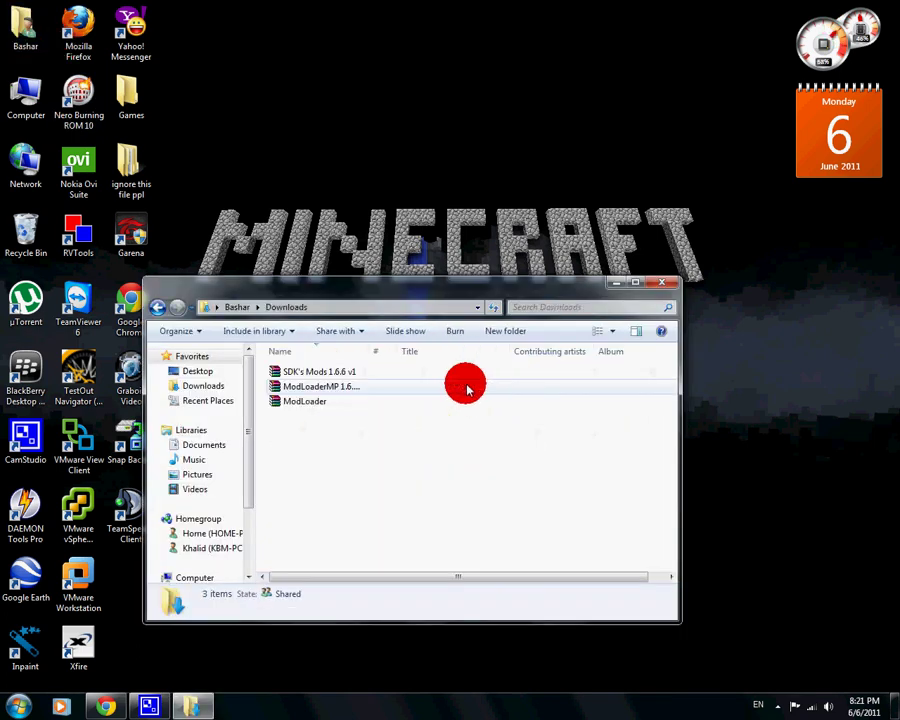
double_click(314, 371)
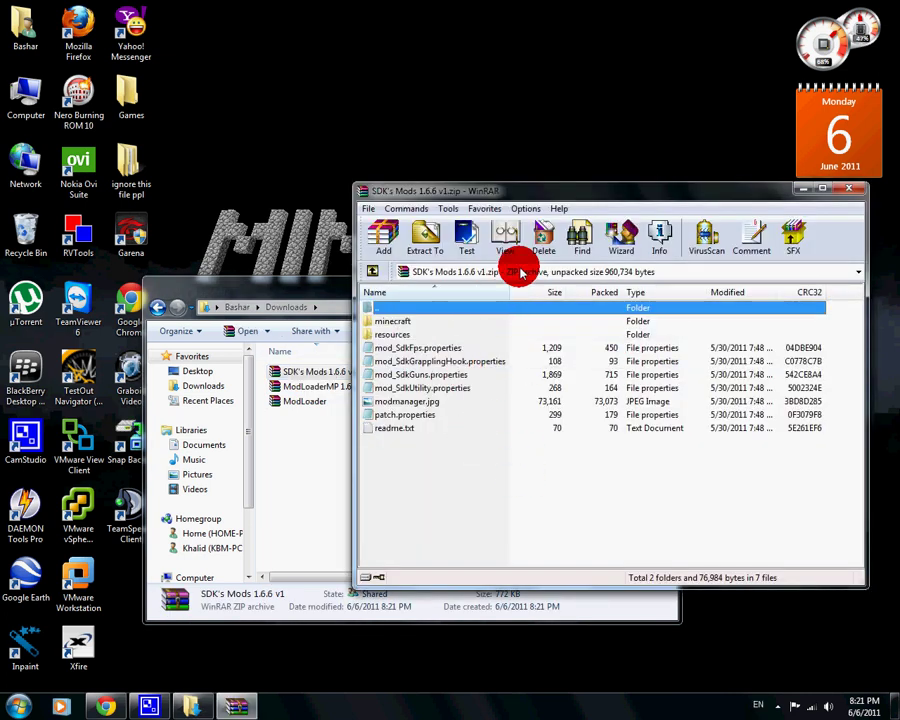
click(852, 197)
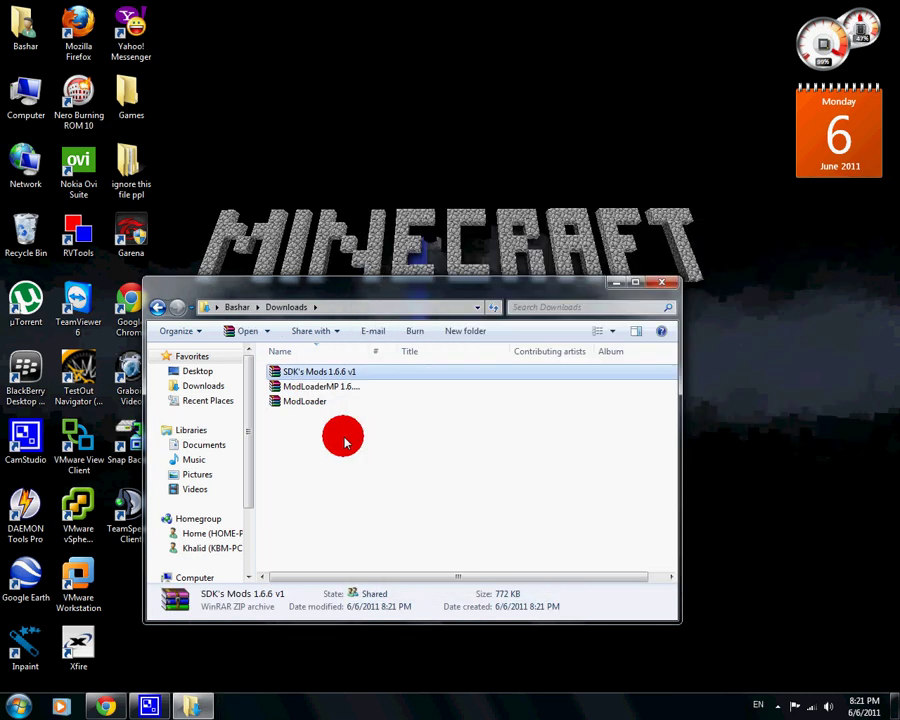
drag(341, 438, 337, 386)
click(362, 465)
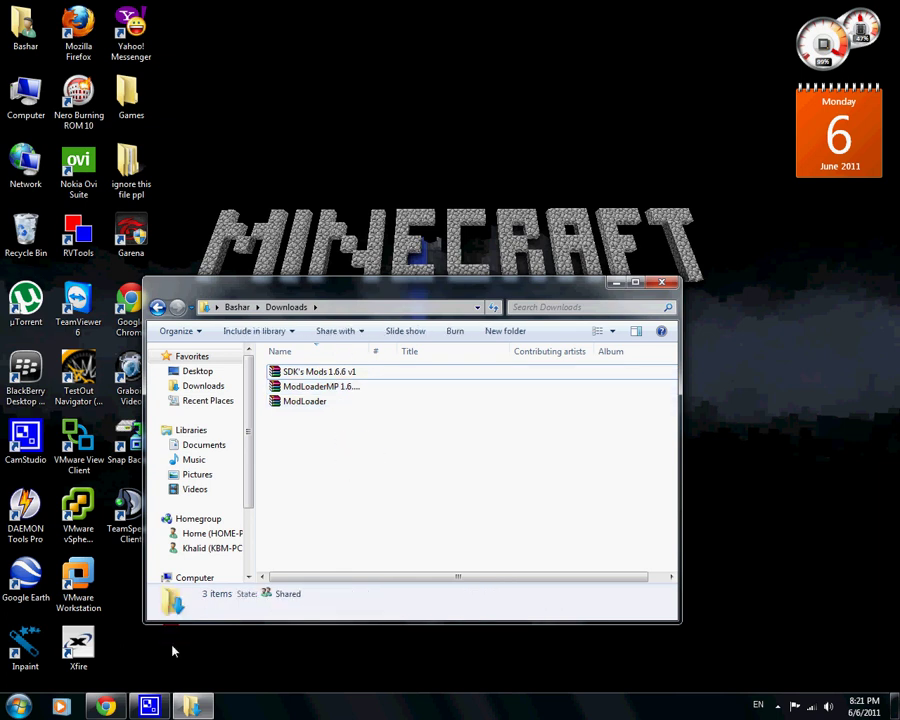
click(115, 707)
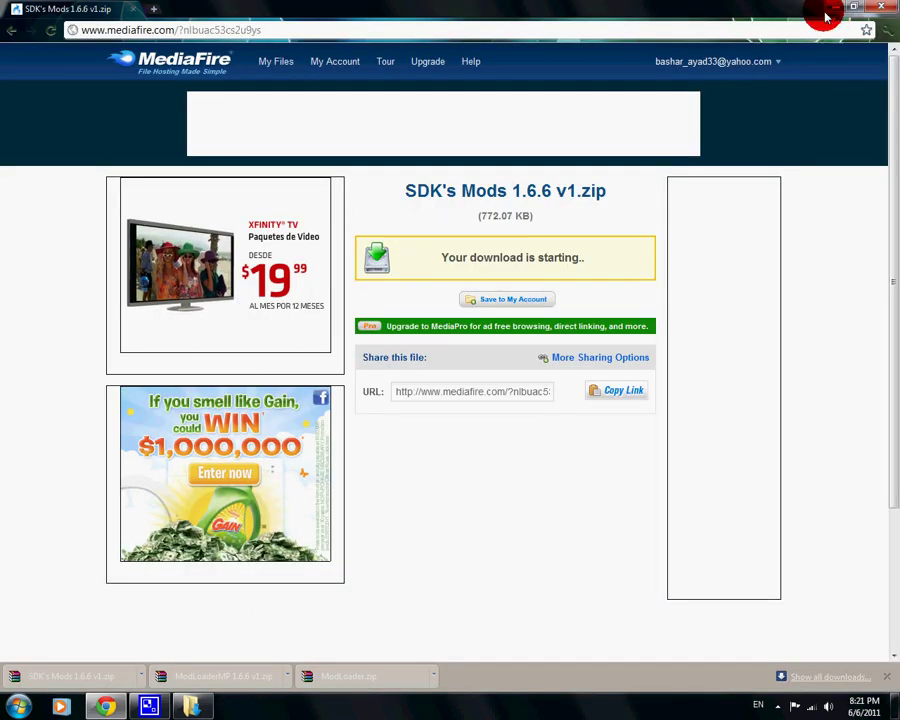
- Search Google for 'minecraft too many items' in a new Chrome tab
click(153, 8)
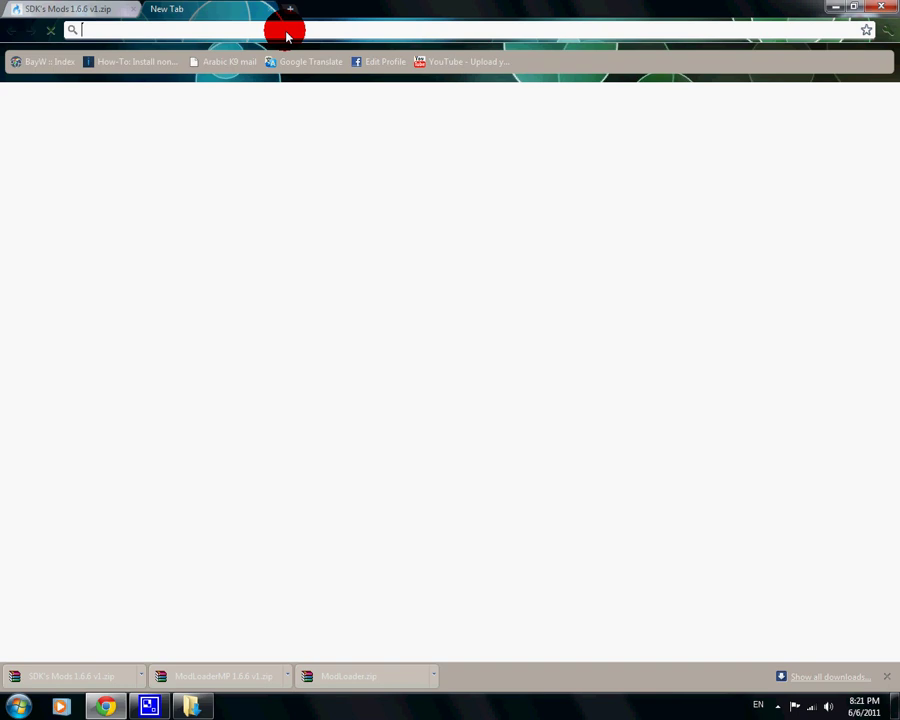
text(www.)
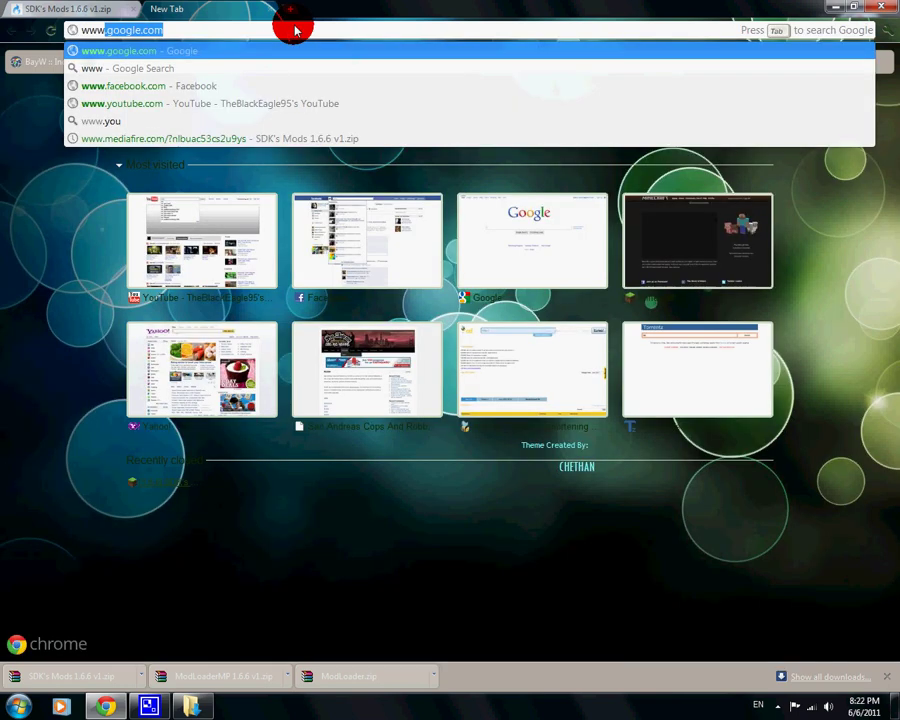
text(g)
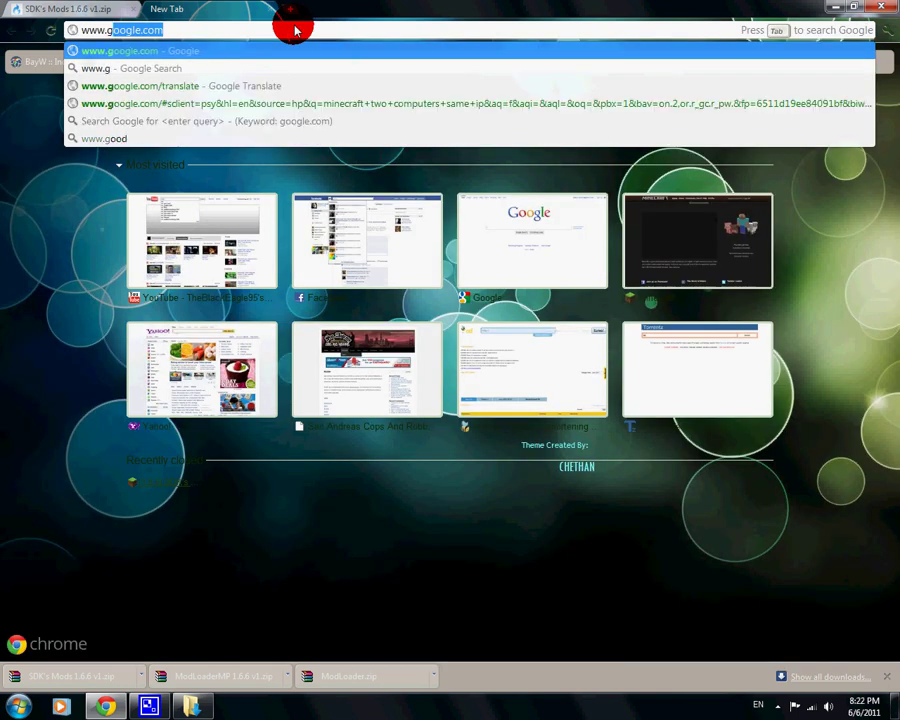
key(Return)
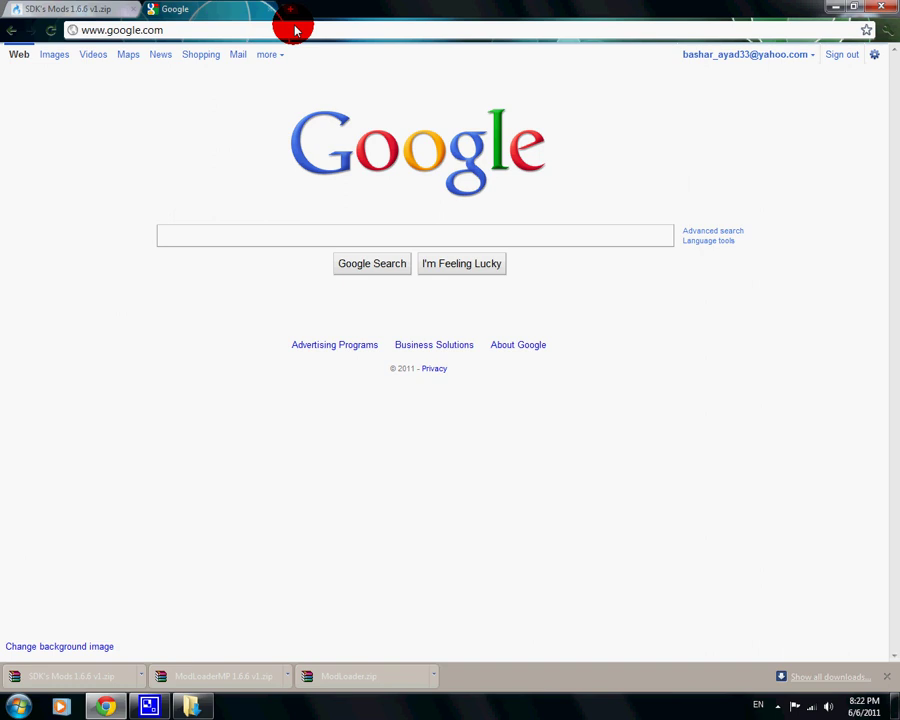
text(i)
key(BackSpace)
text(mine)
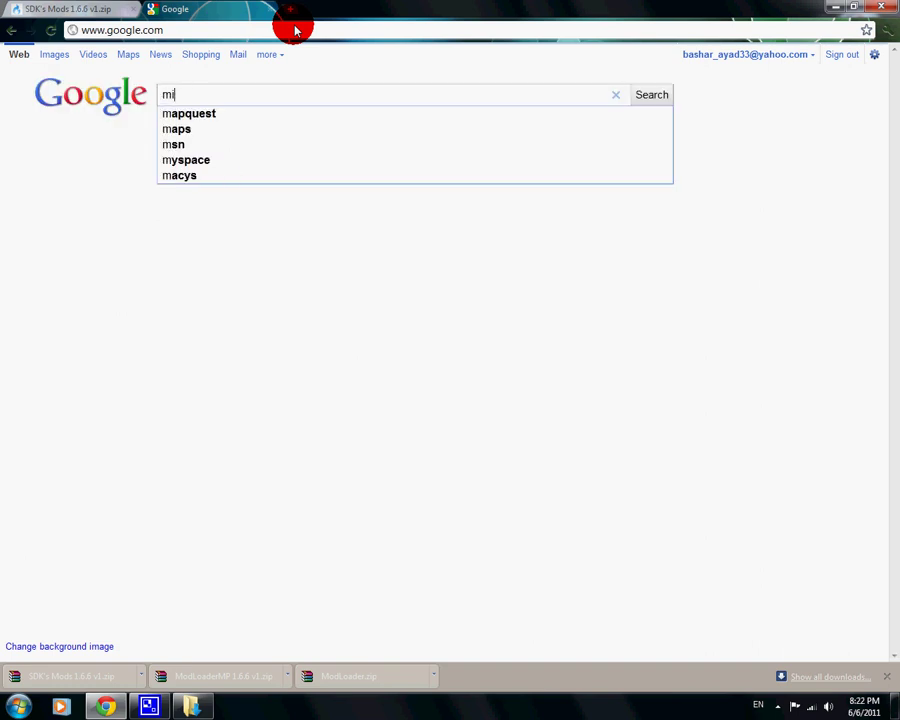
click(267, 130)
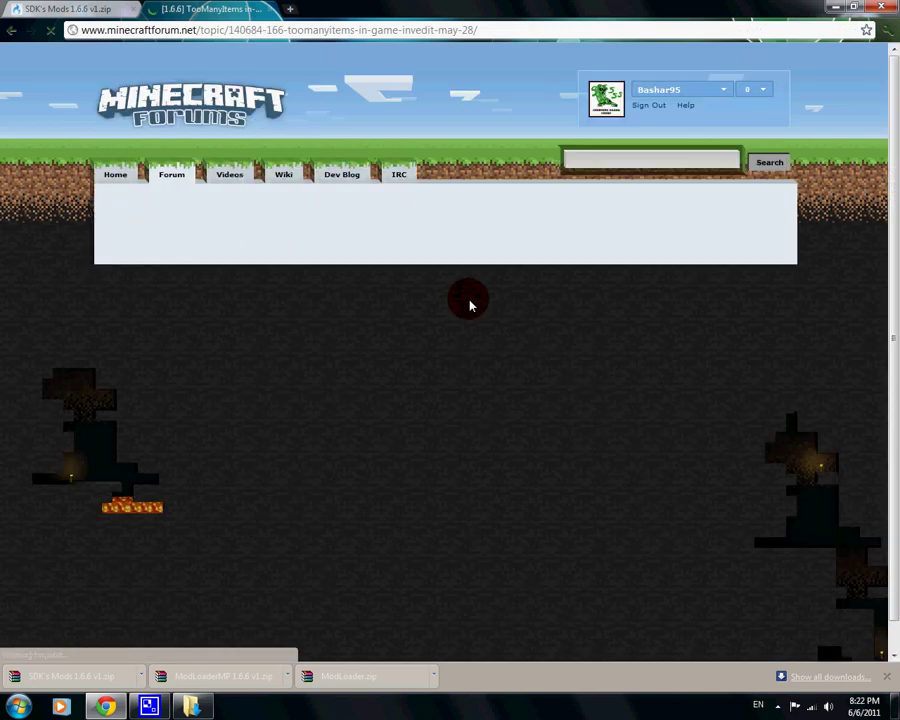
- Download the TooManyItems zip for Beta 1.6.6 from the forum topic via AdF.ly
scroll(466, 300, down, 7)
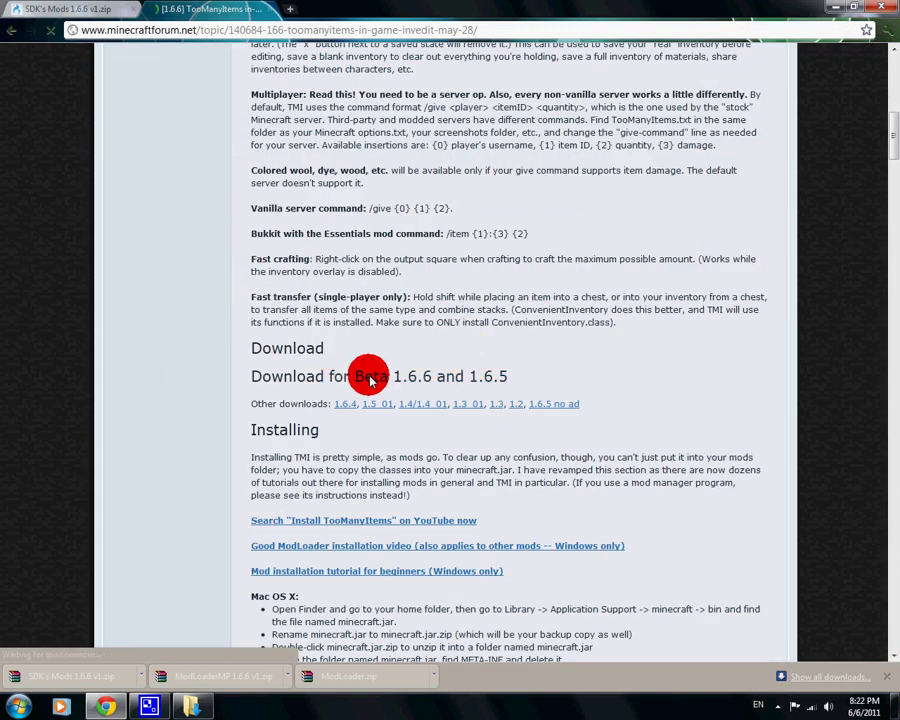
click(368, 376)
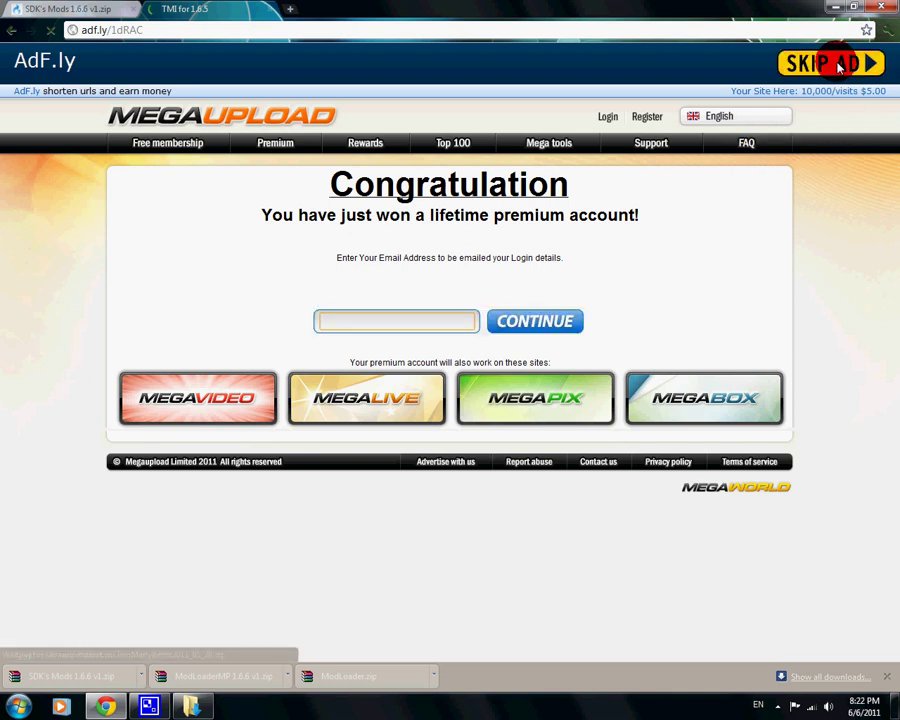
click(870, 63)
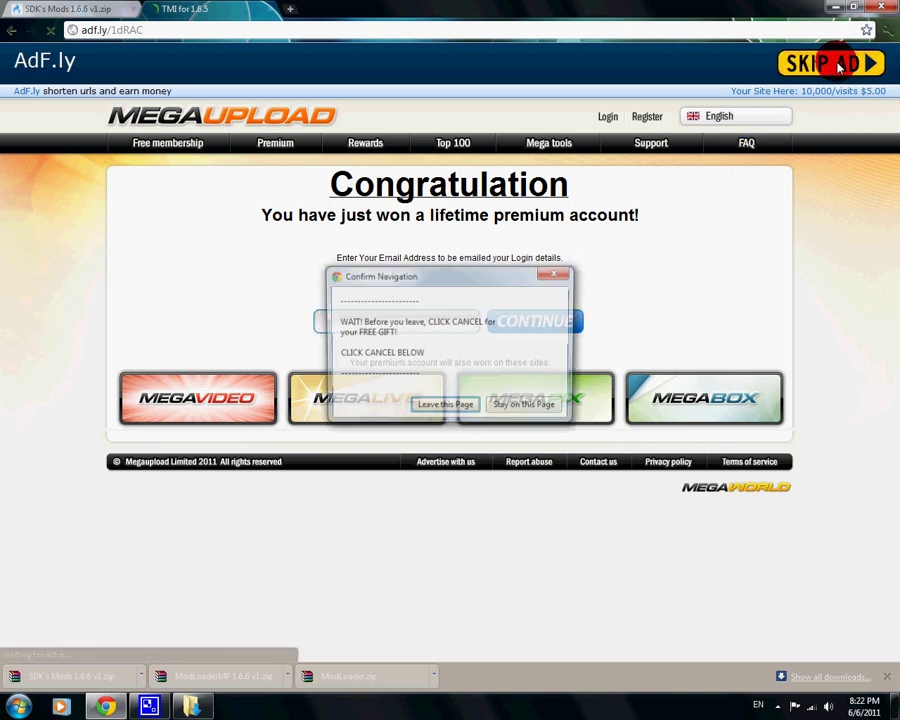
click(446, 407)
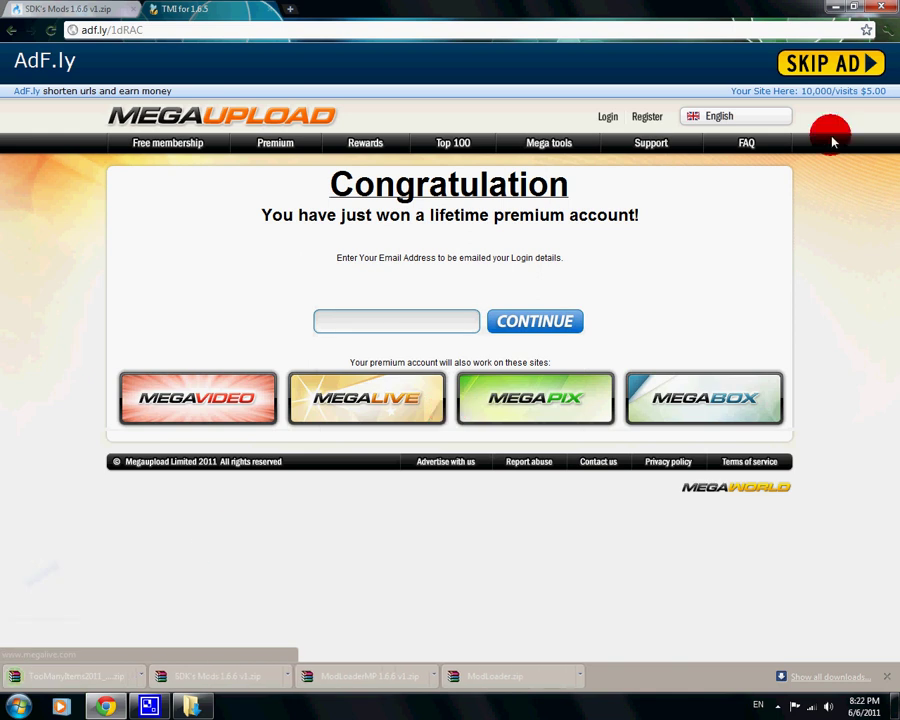
- Open the ModLoader archive and the home folder, arranging their windows side by side
click(833, 8)
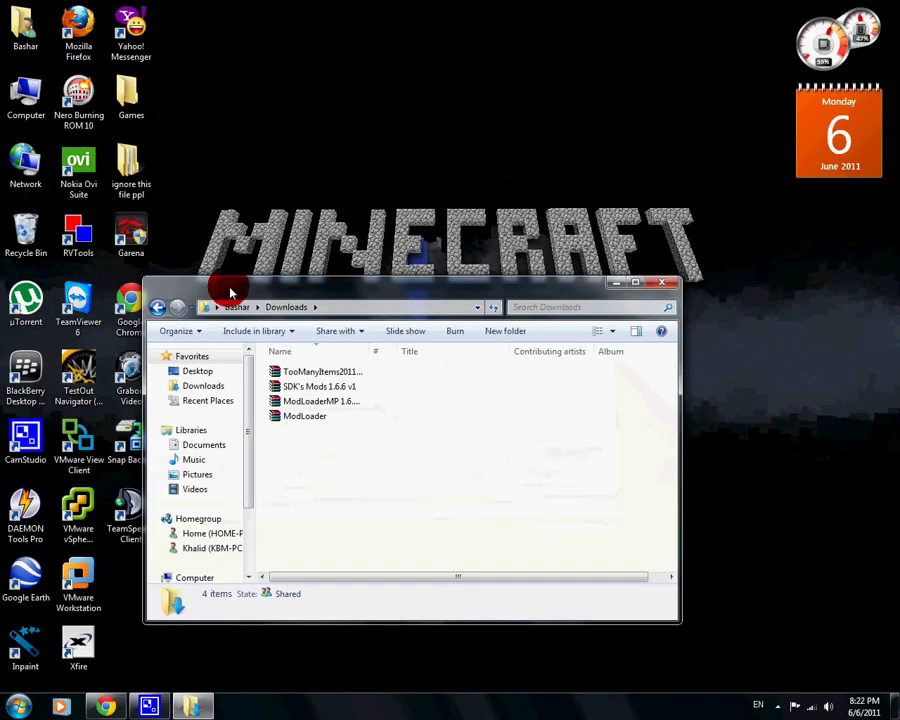
double_click(305, 425)
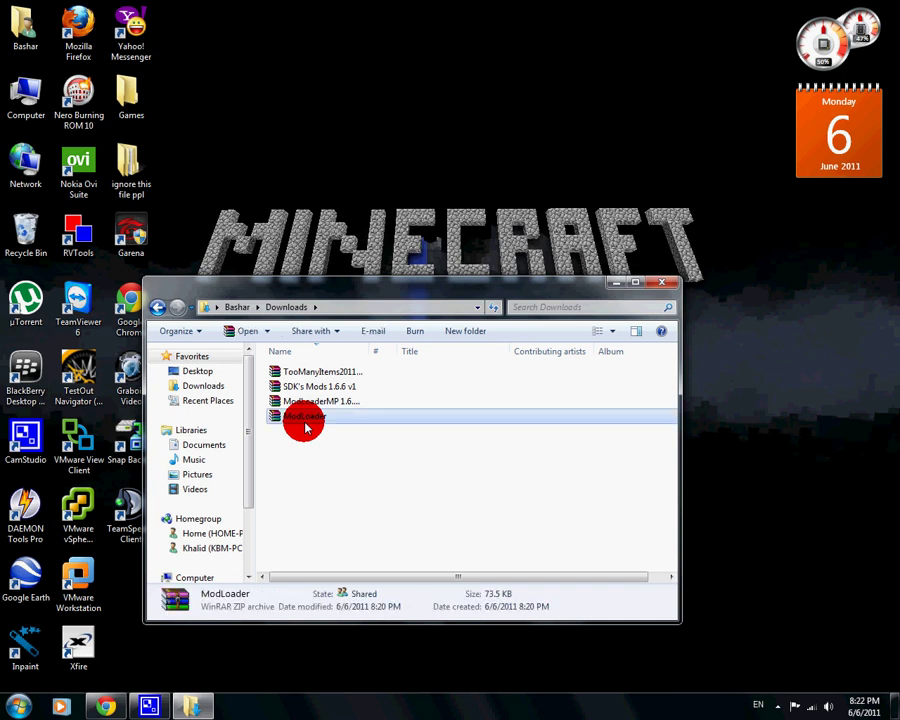
drag(466, 195, 752, 287)
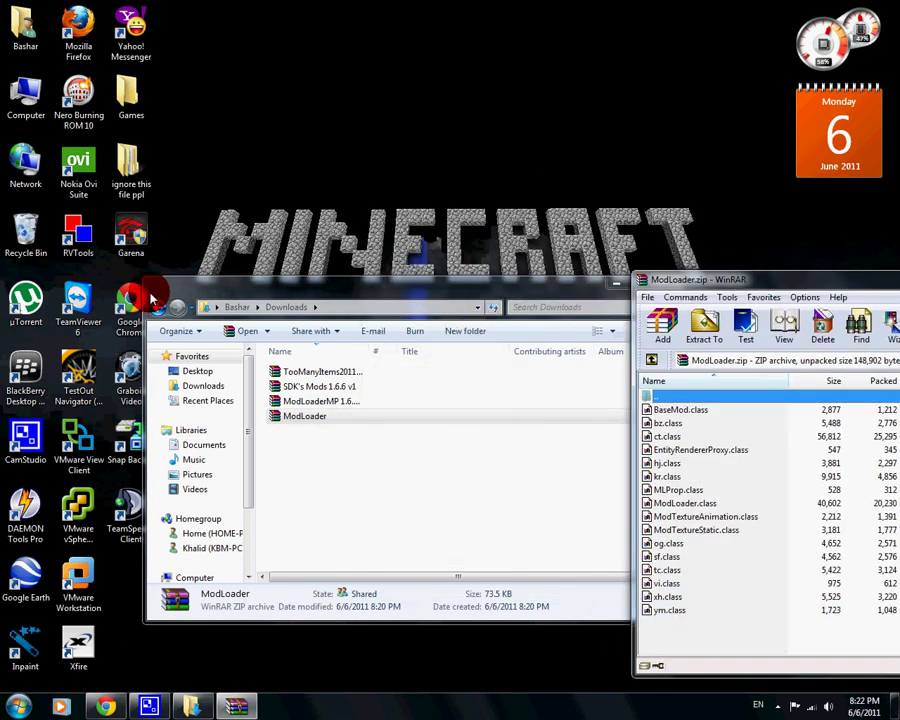
click(35, 28)
double_click(45, 28)
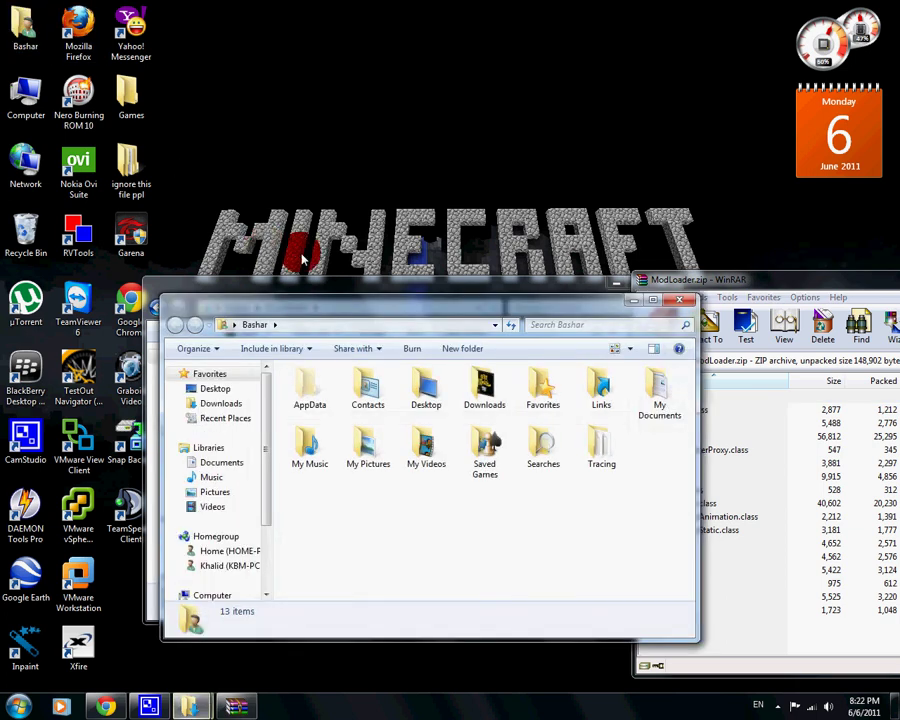
drag(314, 308, 159, 17)
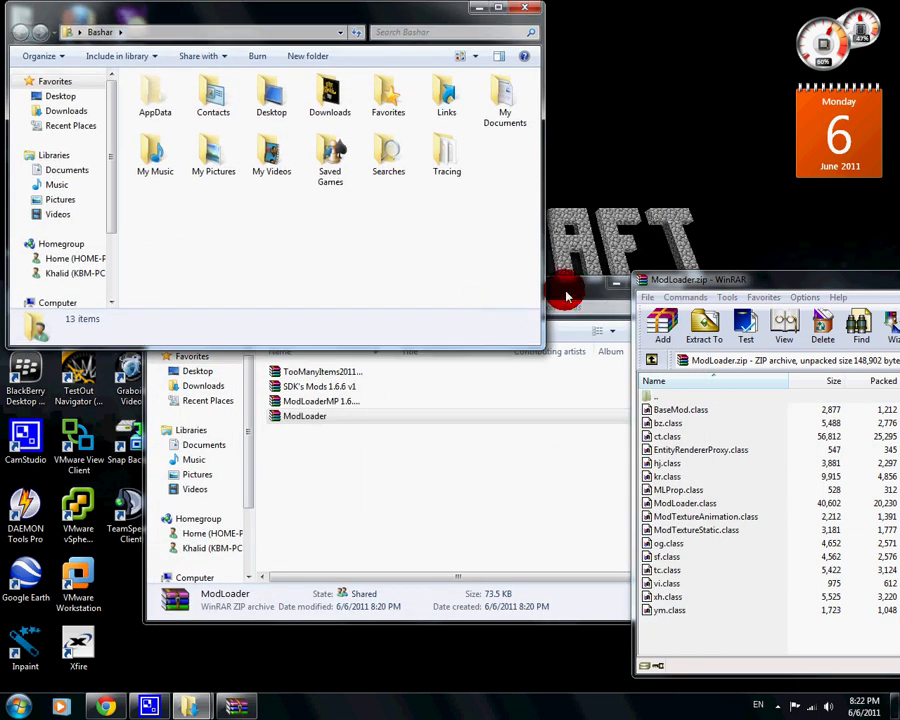
mouse_move(540, 312)
mouse_down()
mouse_move(420, 418)
mouse_move(422, 372)
mouse_up()
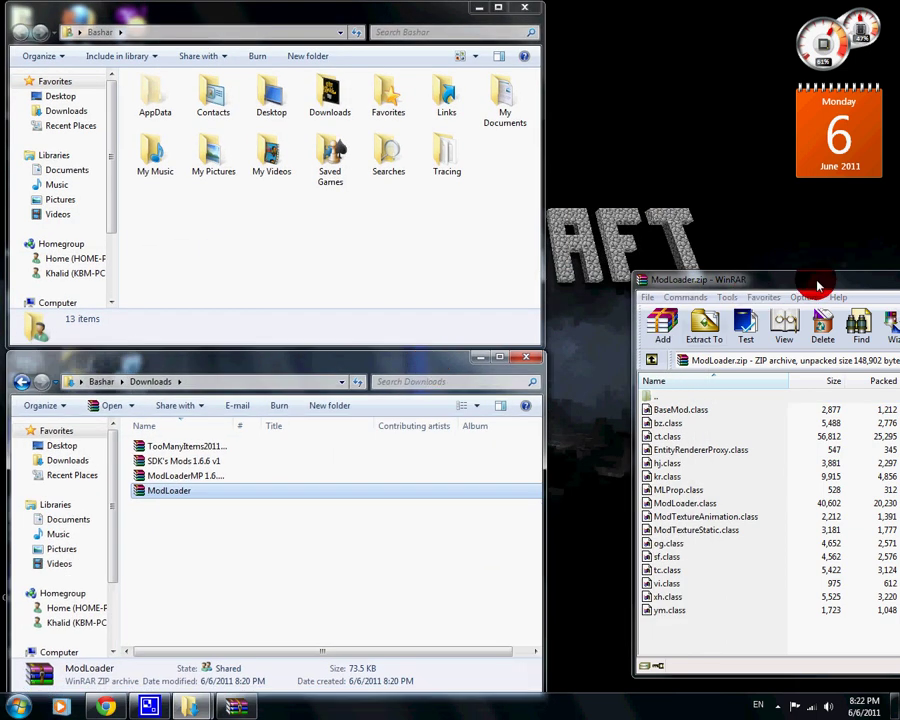
mouse_move(818, 287)
mouse_down()
mouse_move(581, 356)
mouse_move(333, 382)
mouse_move(339, 390)
mouse_up()
- Go to AppData\Roaming\.minecraft\bin and open minecraft.jar with WinRAR archiver
click(145, 100)
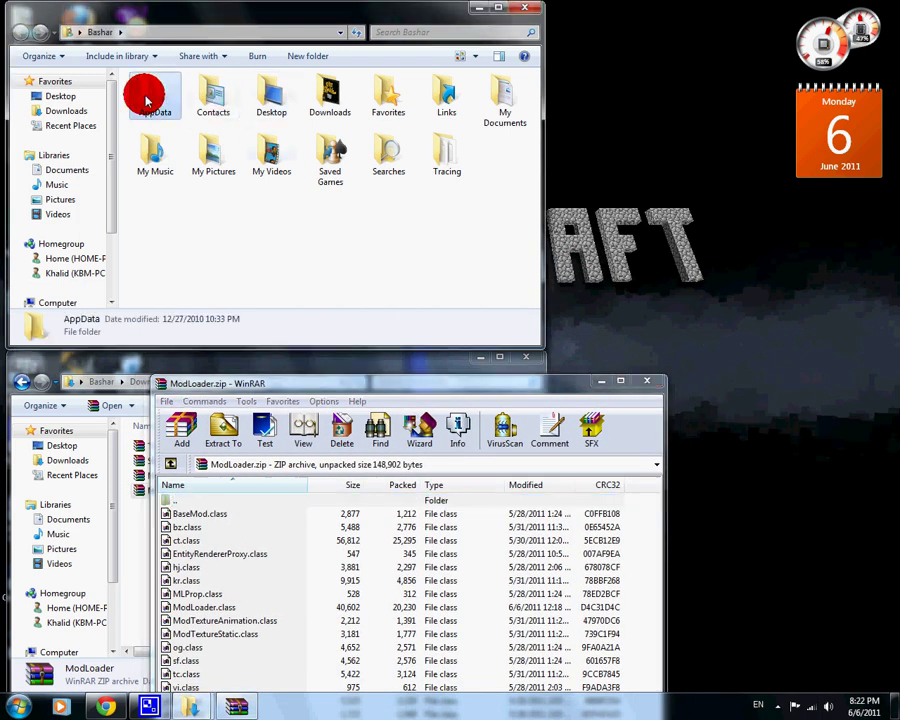
double_click(145, 100)
double_click(168, 127)
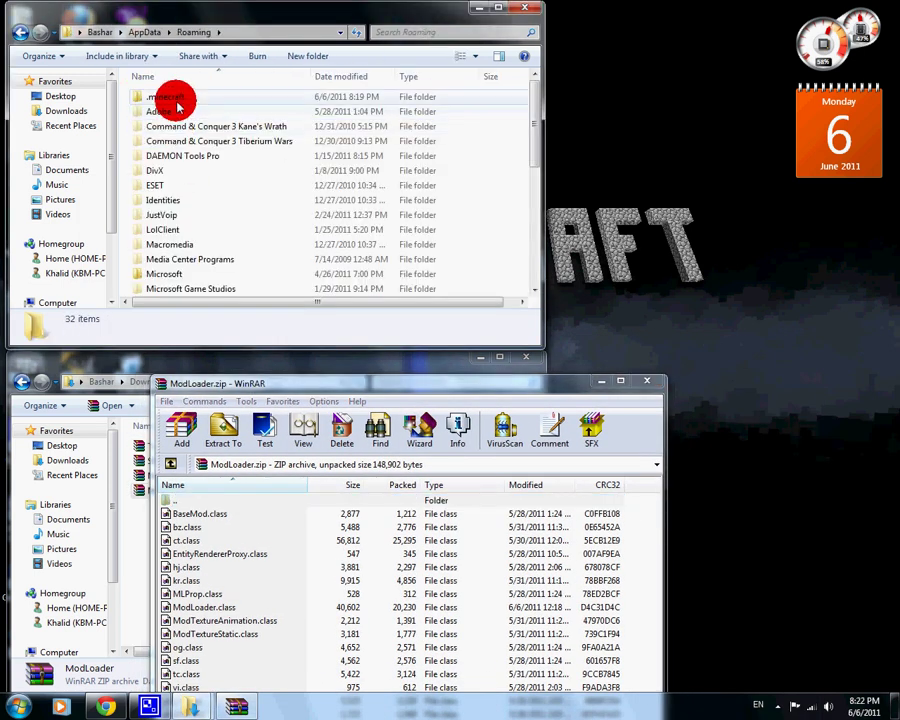
double_click(170, 97)
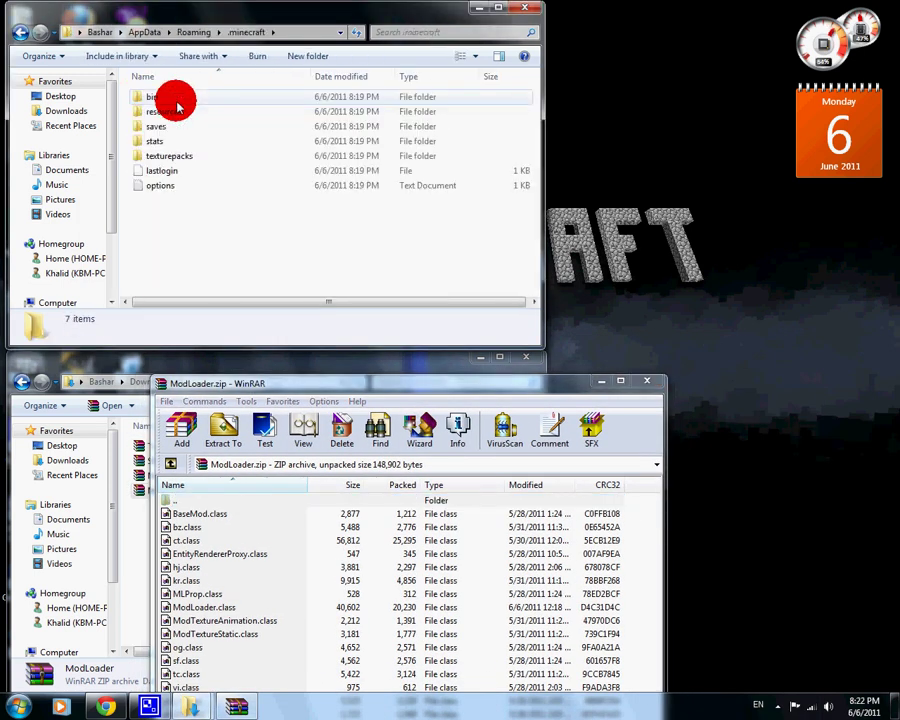
double_click(176, 100)
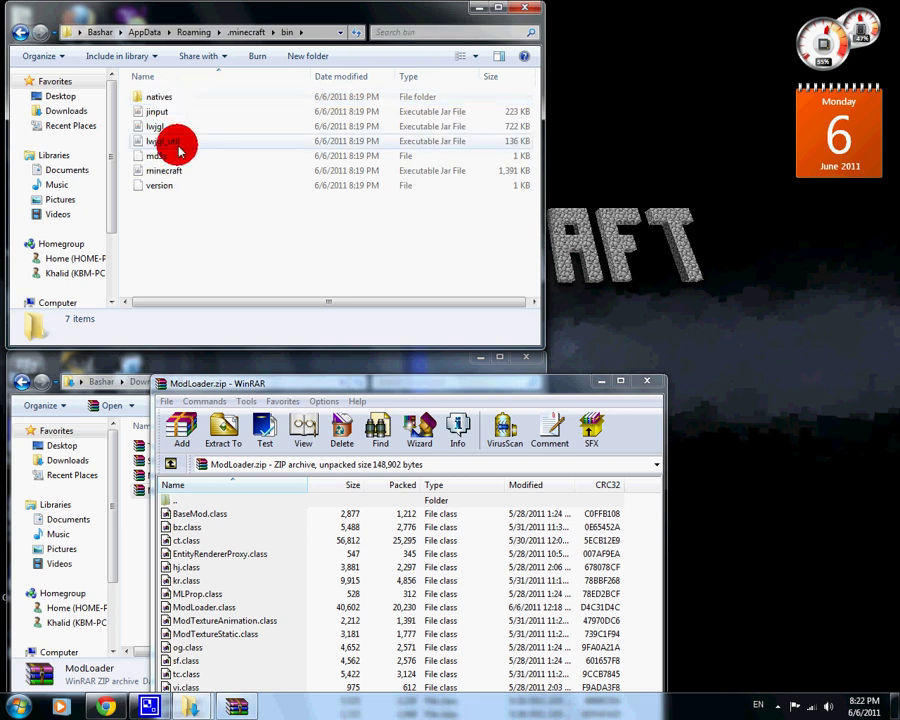
click(180, 178)
right_click(180, 178)
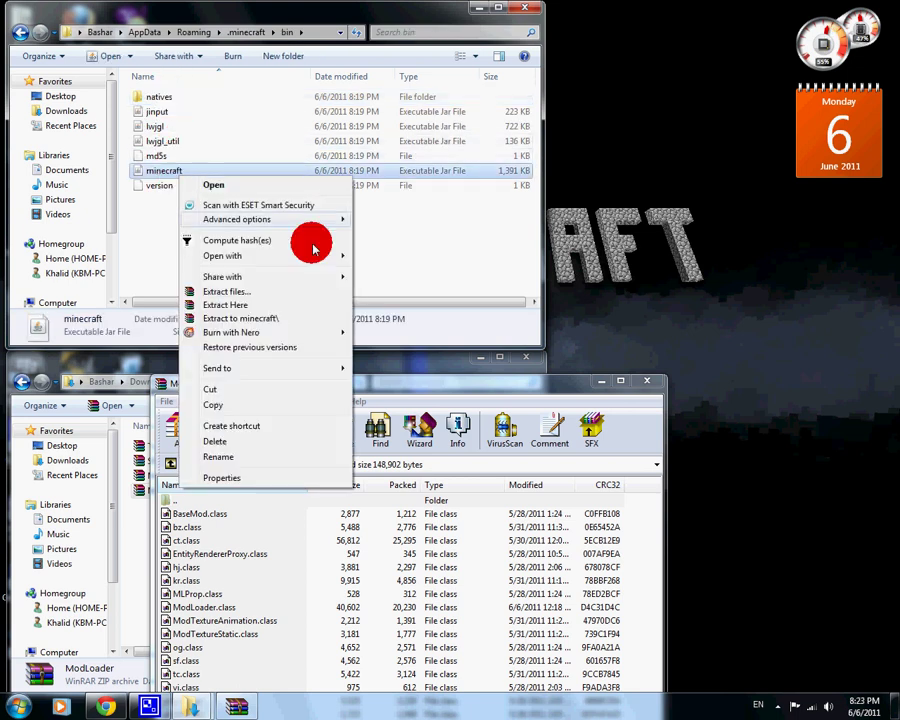
mouse_move(326, 250)
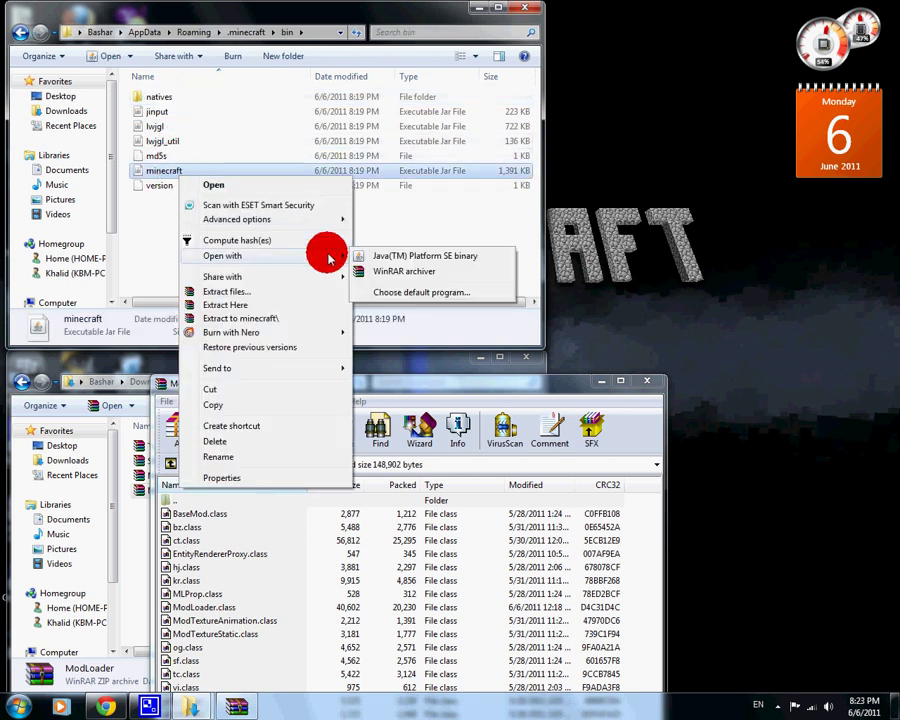
click(402, 272)
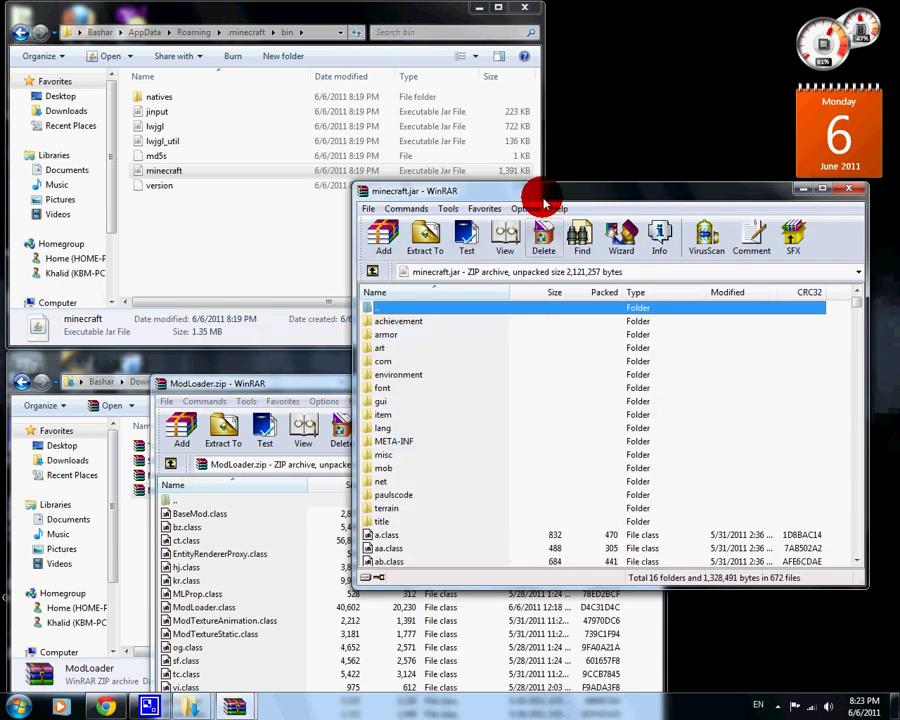
- Delete the META-INF folder from minecraft.jar
mouse_move(543, 197)
mouse_down()
mouse_move(789, 148)
mouse_move(897, 200)
mouse_up()
drag(422, 382, 308, 427)
click(500, 260)
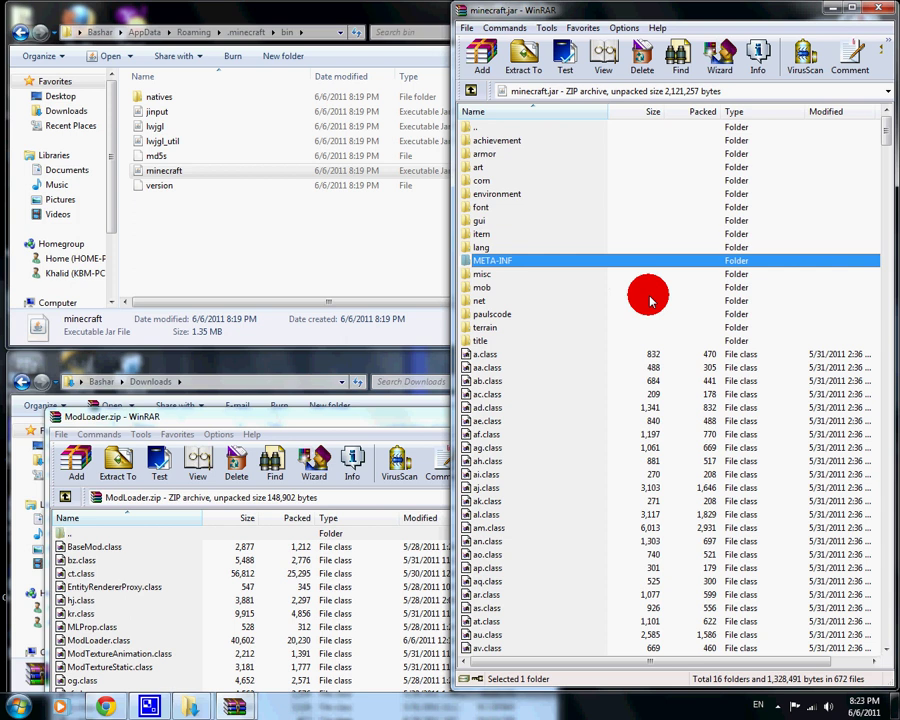
key(Delete)
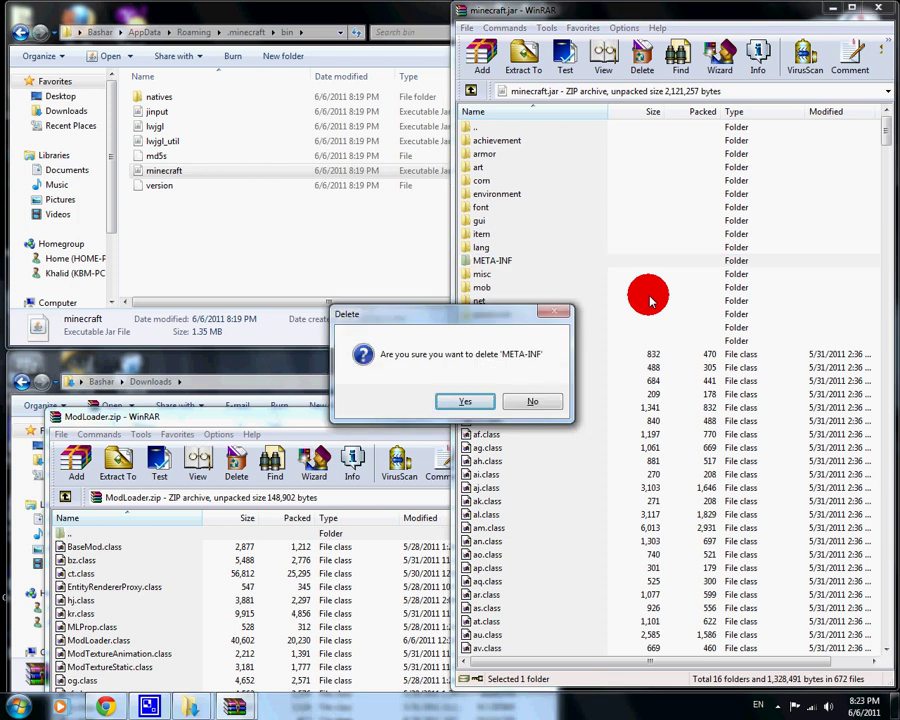
key(Return)
- Add all ModLoader.zip files into minecraft.jar, then close ModLoader.zip
mouse_move(366, 410)
mouse_down()
mouse_move(379, 345)
mouse_move(364, 236)
mouse_up()
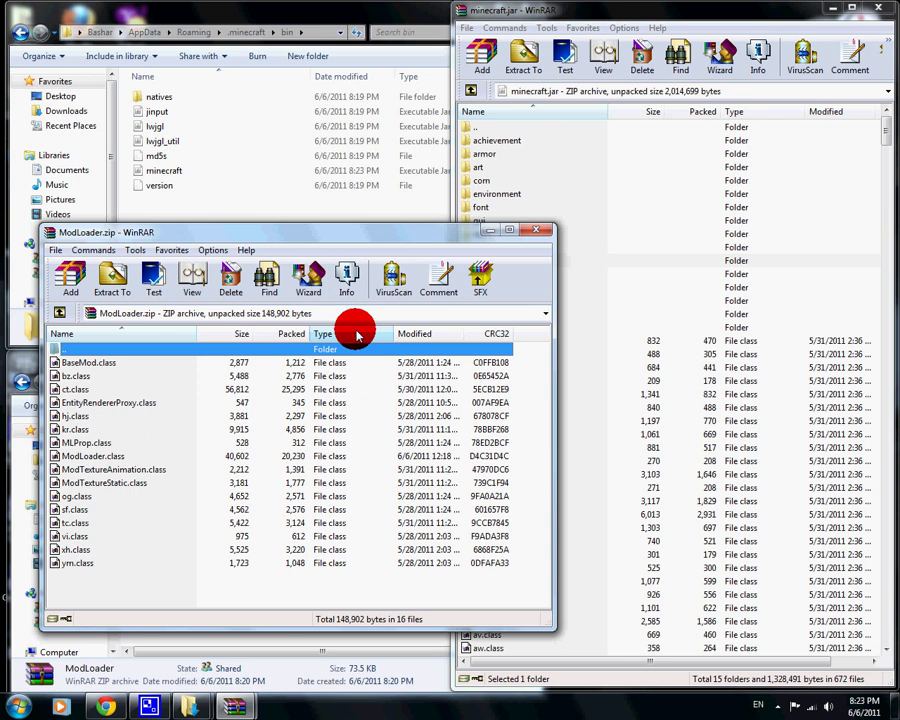
key(ctrl+a)
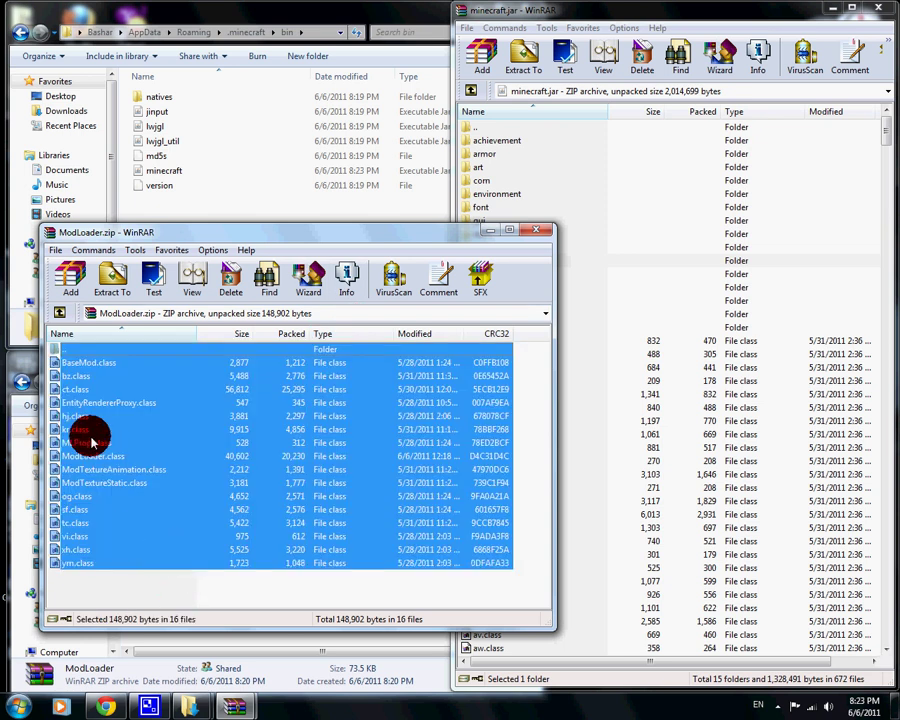
mouse_move(91, 440)
mouse_down()
mouse_move(44, 458)
mouse_move(372, 358)
mouse_move(693, 275)
mouse_move(810, 283)
mouse_up()
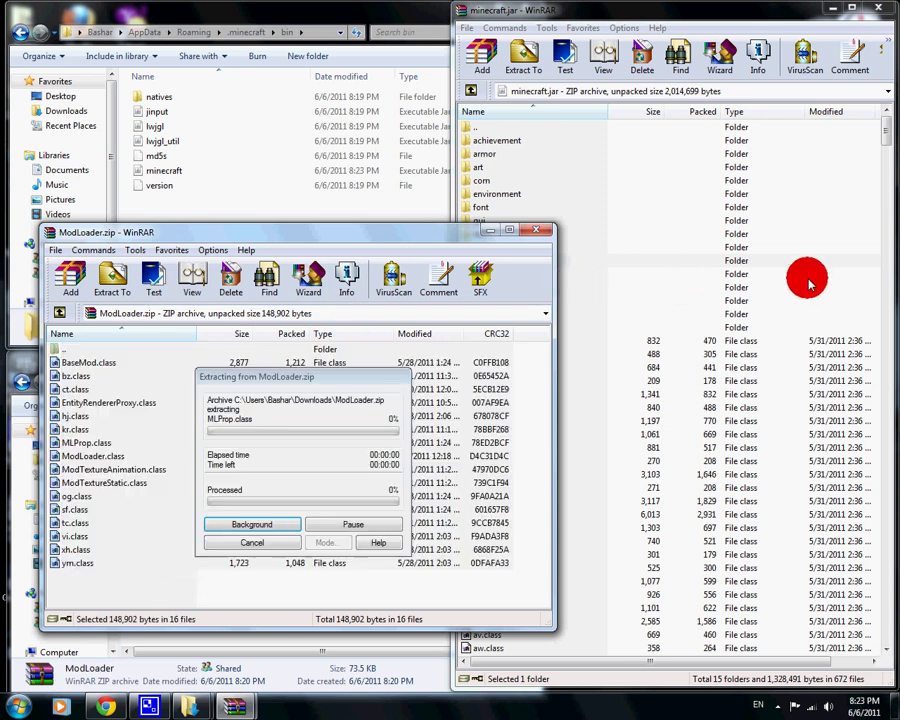
click(662, 466)
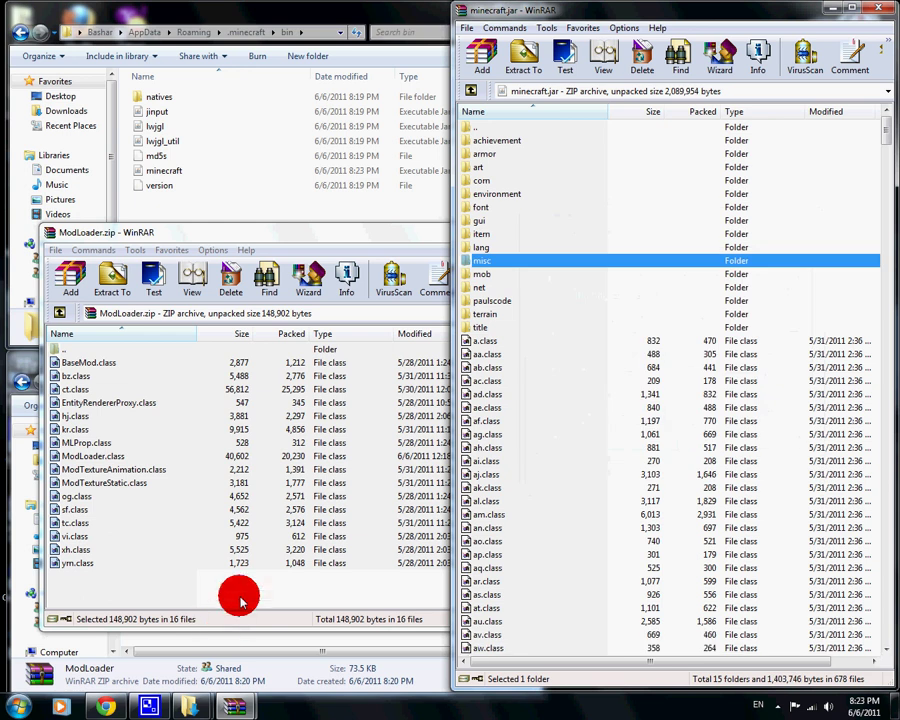
click(240, 600)
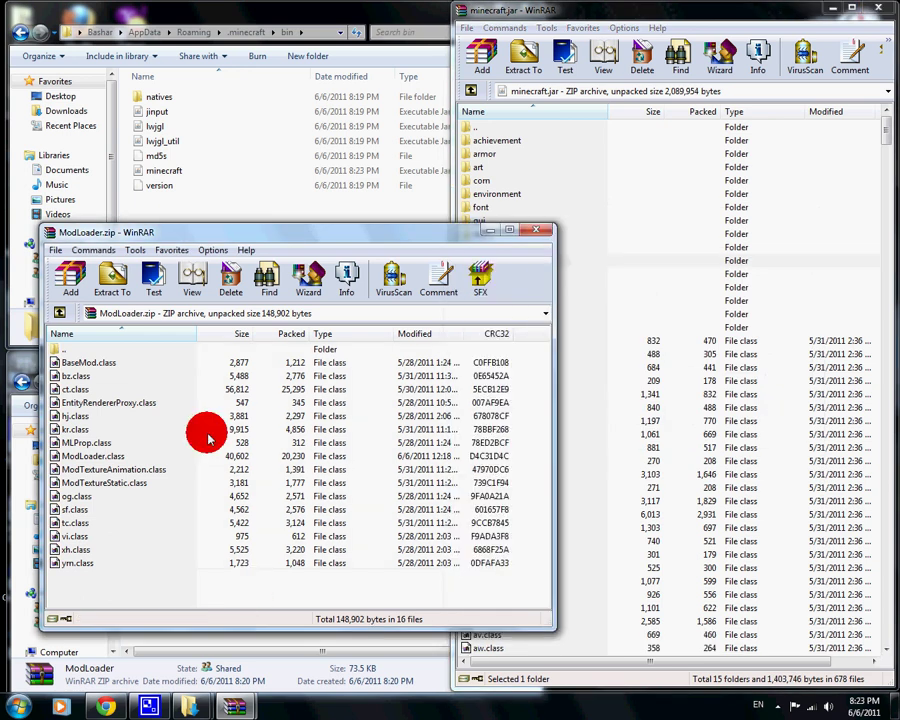
click(532, 236)
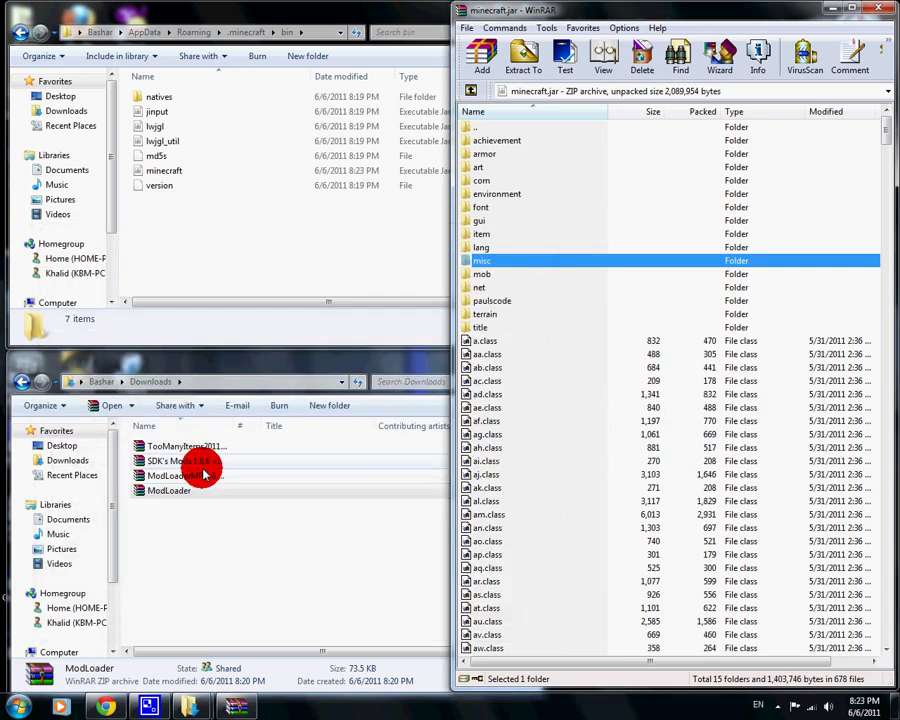
- Add all six ModLoaderMP 1.6.6 v1 files into minecraft.jar, then close that archive
double_click(206, 475)
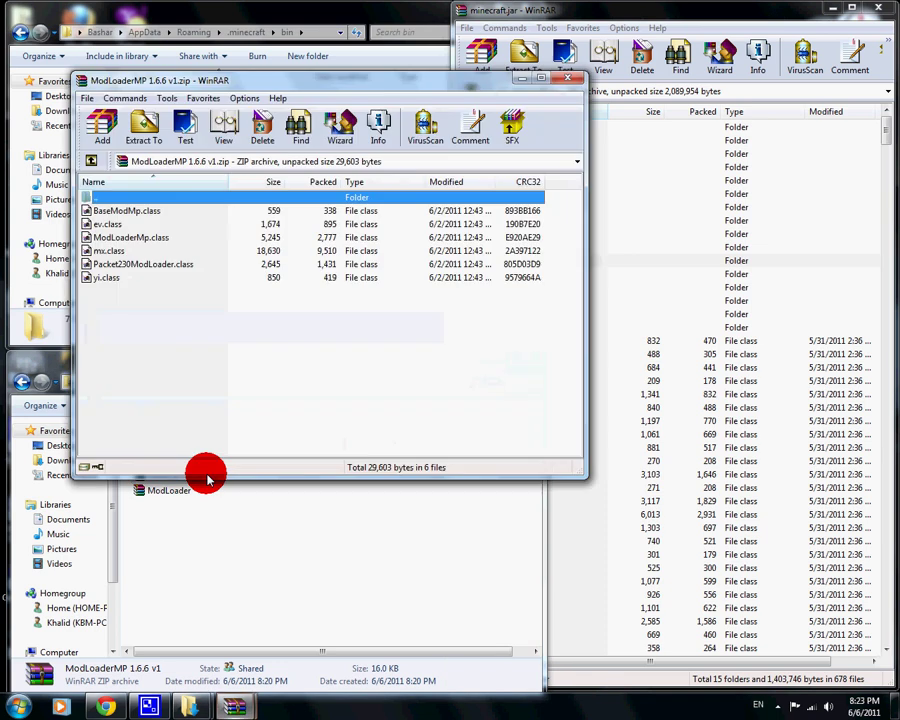
key(ctrl+a)
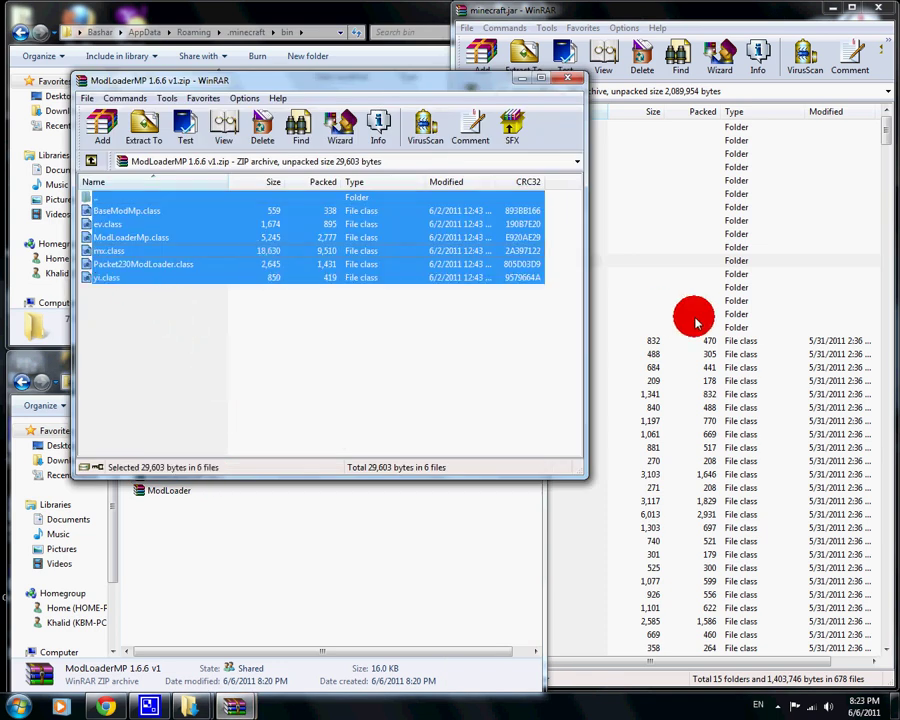
drag(725, 316, 720, 320)
click(675, 466)
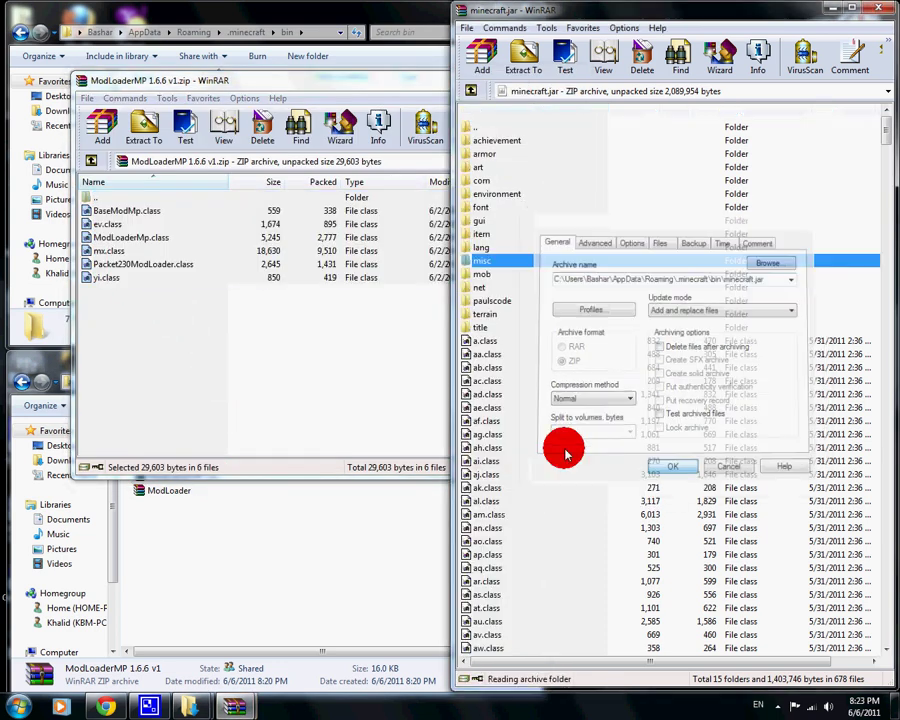
click(395, 438)
click(580, 80)
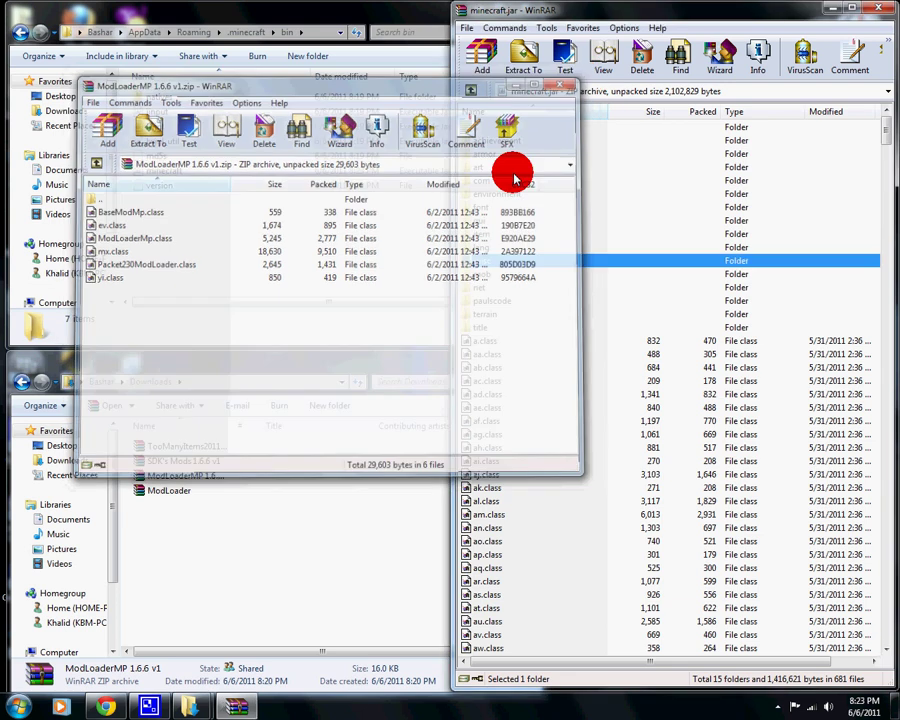
click(345, 500)
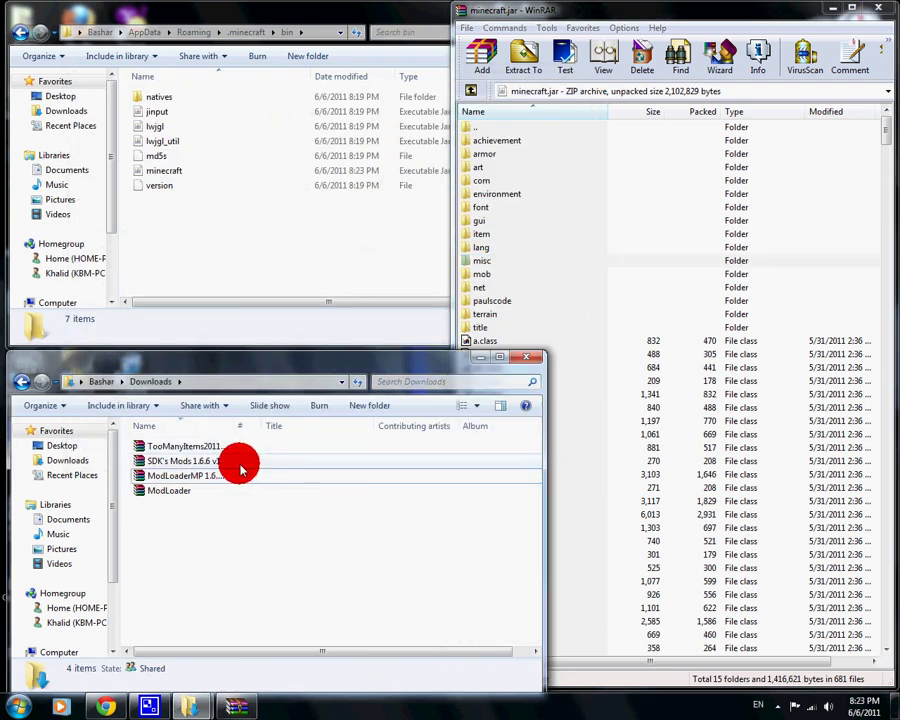
- Open the SDK's Mods 1.6.6 v1 archive from the .minecraft folder
click(240, 468)
click(28, 38)
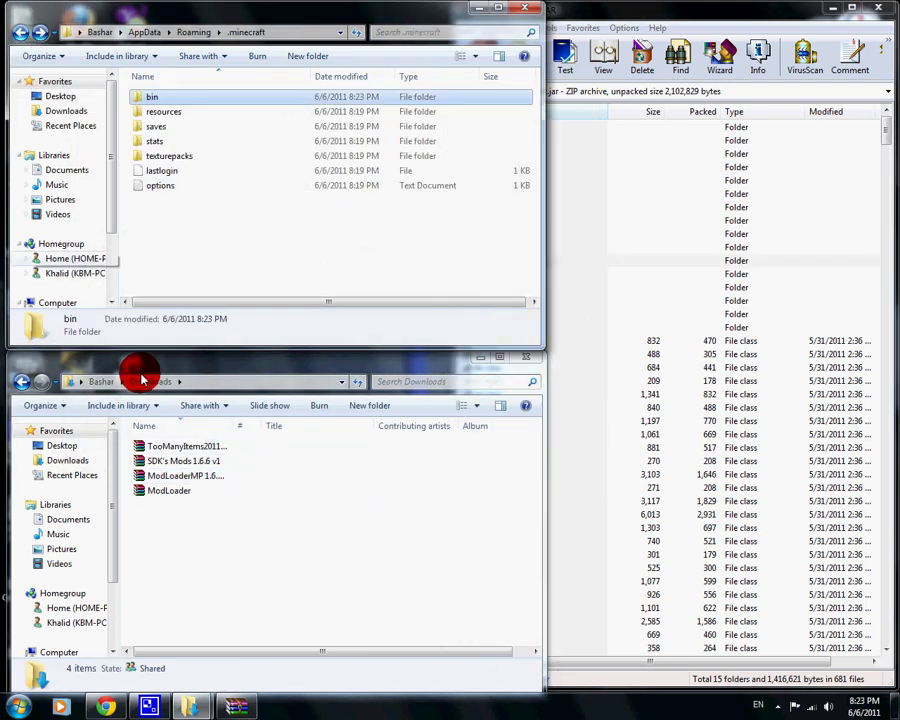
click(185, 468)
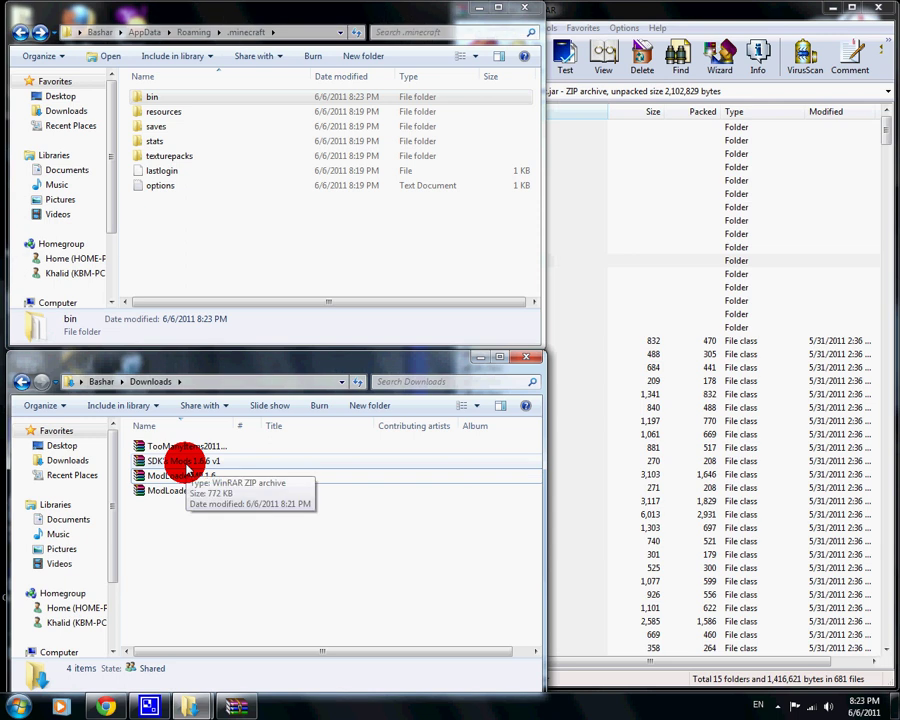
double_click(185, 468)
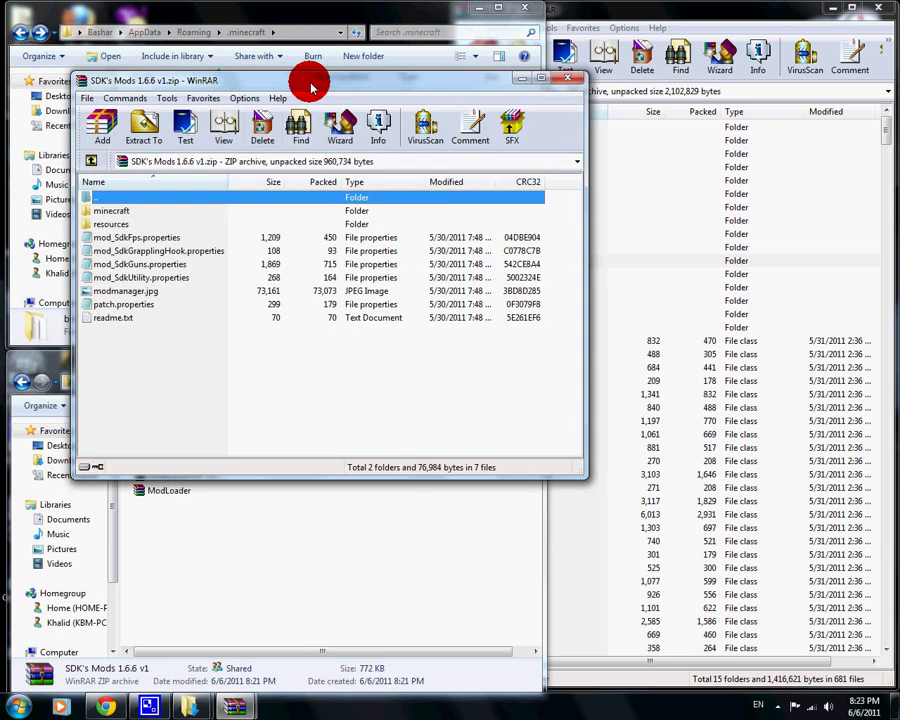
mouse_move(312, 88)
mouse_down()
mouse_move(449, 271)
mouse_move(485, 375)
mouse_move(495, 335)
mouse_move(490, 410)
mouse_up()
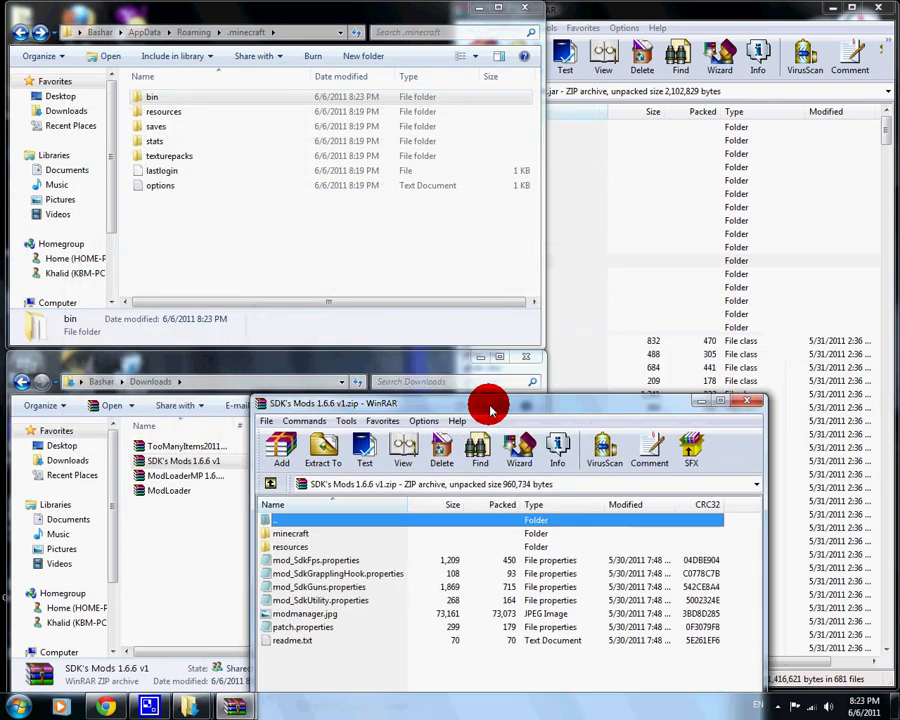
click(348, 690)
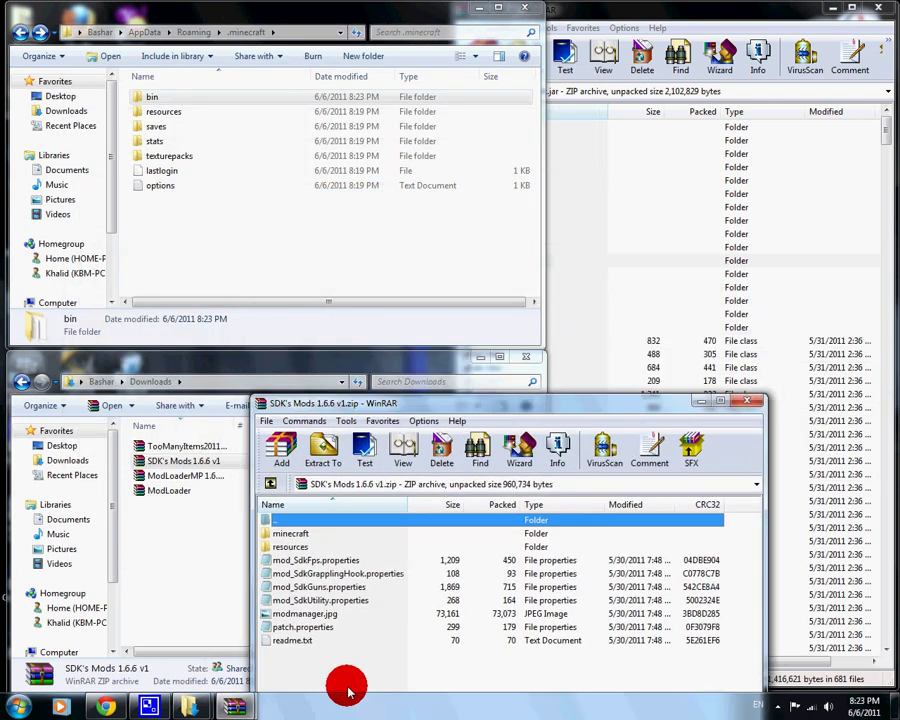
- Copy everything in the archive's minecraft folder into minecraft.jar, then return to the archive root
click(300, 534)
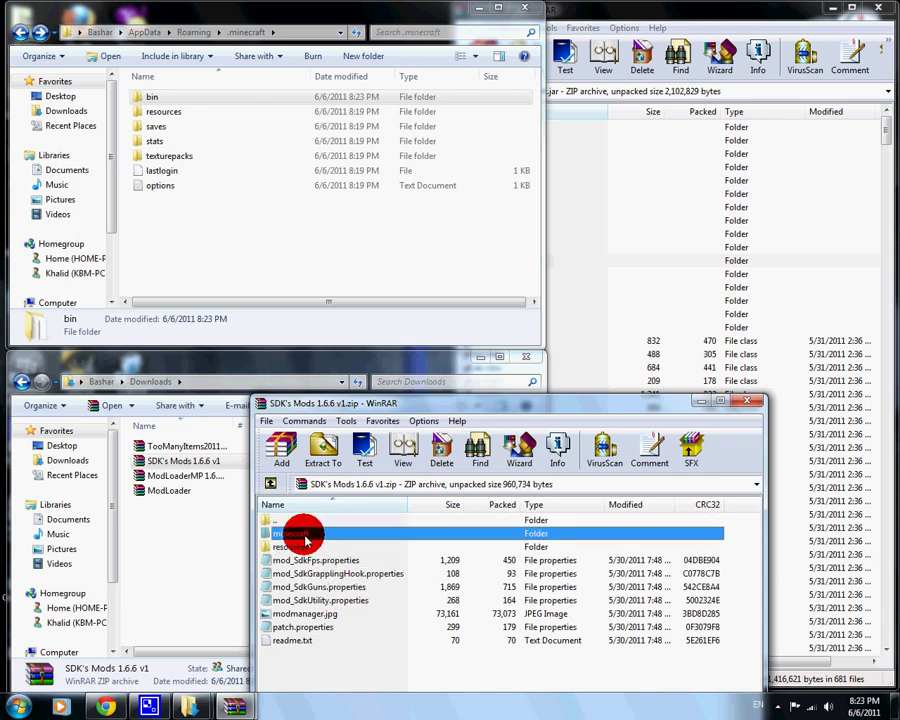
double_click(300, 534)
key(ctrl+a)
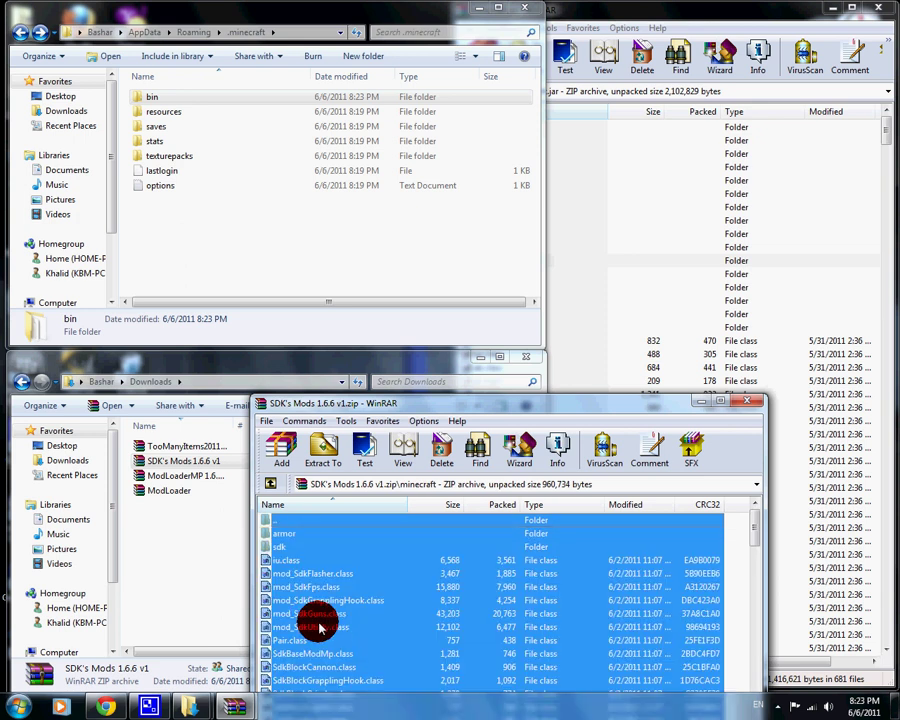
drag(563, 290, 635, 234)
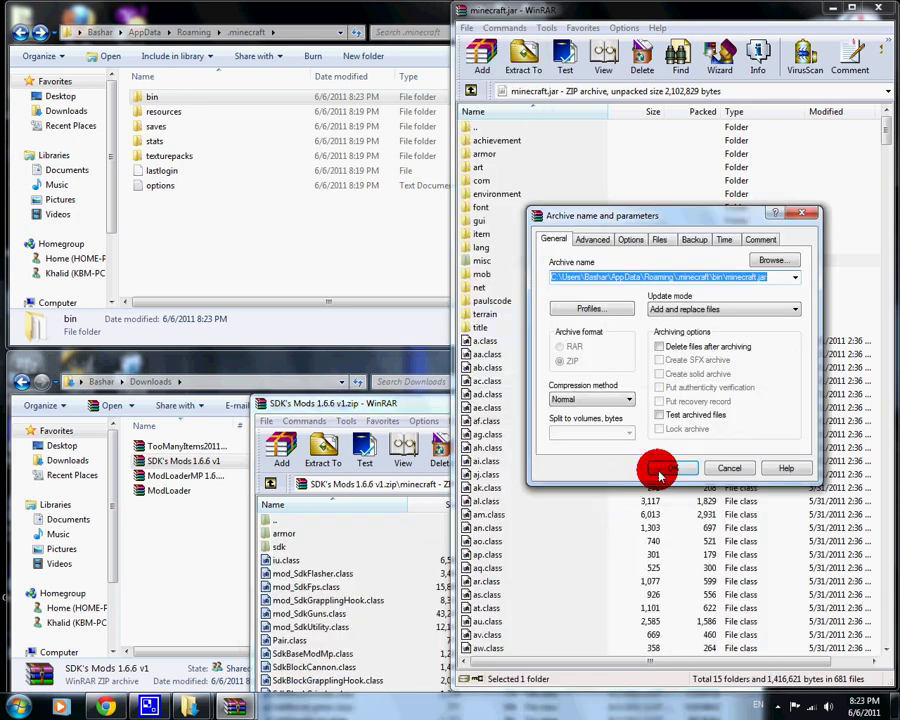
click(658, 464)
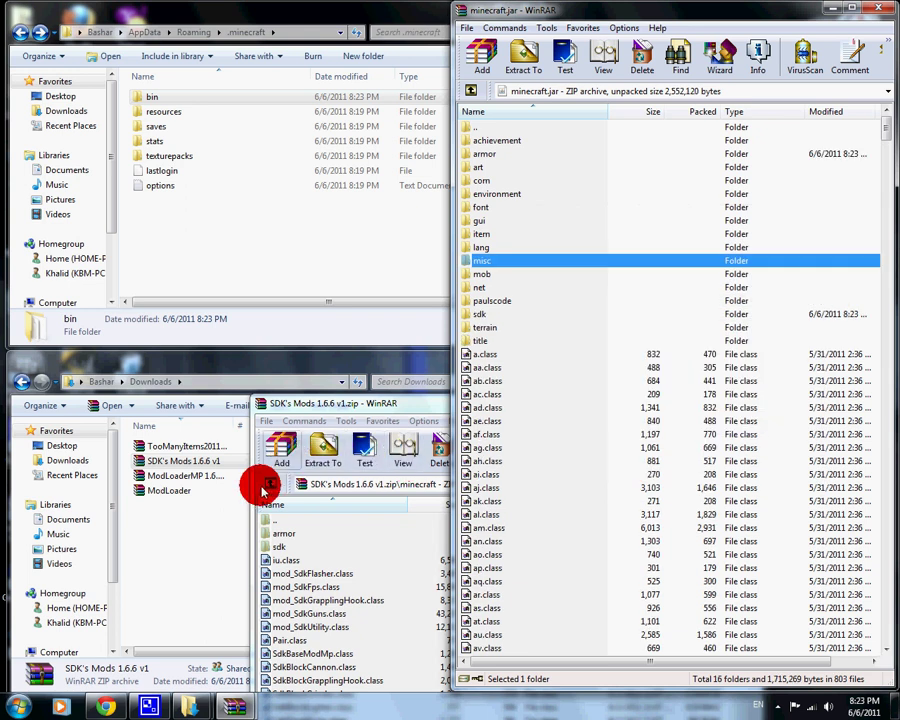
click(270, 487)
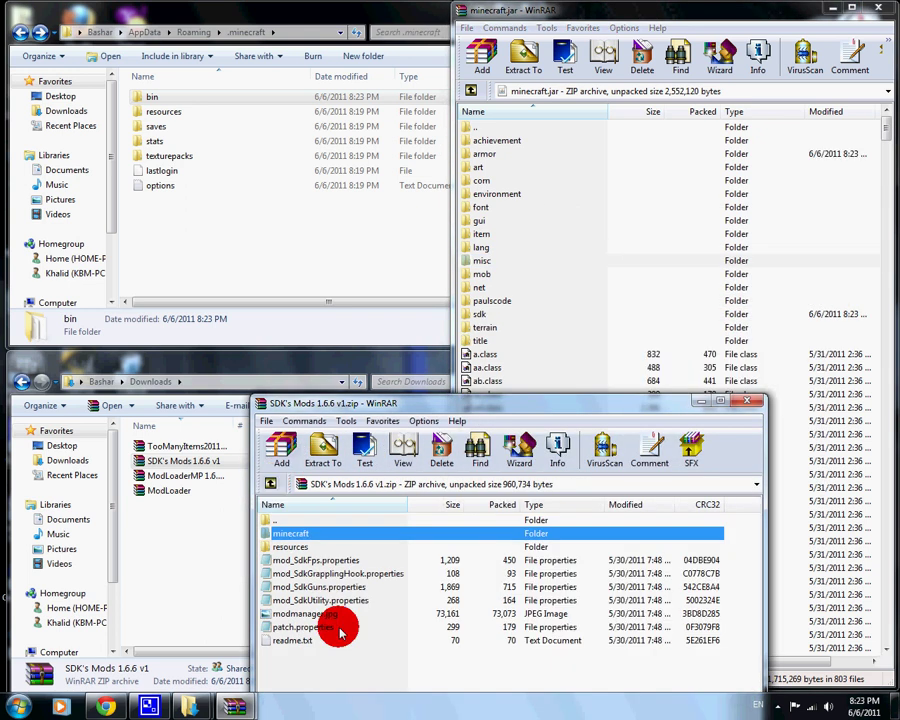
- Copy the sdk folder from the archive's resources into .minecraft\resources
double_click(283, 541)
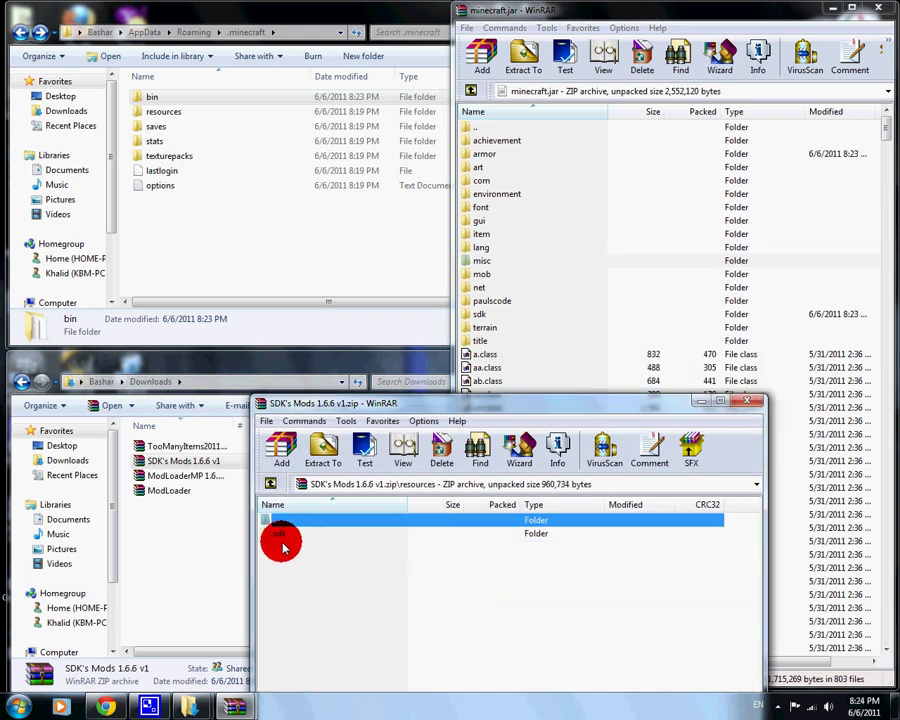
click(283, 537)
mouse_move(282, 541)
mouse_down()
mouse_move(213, 195)
mouse_move(174, 113)
mouse_up()
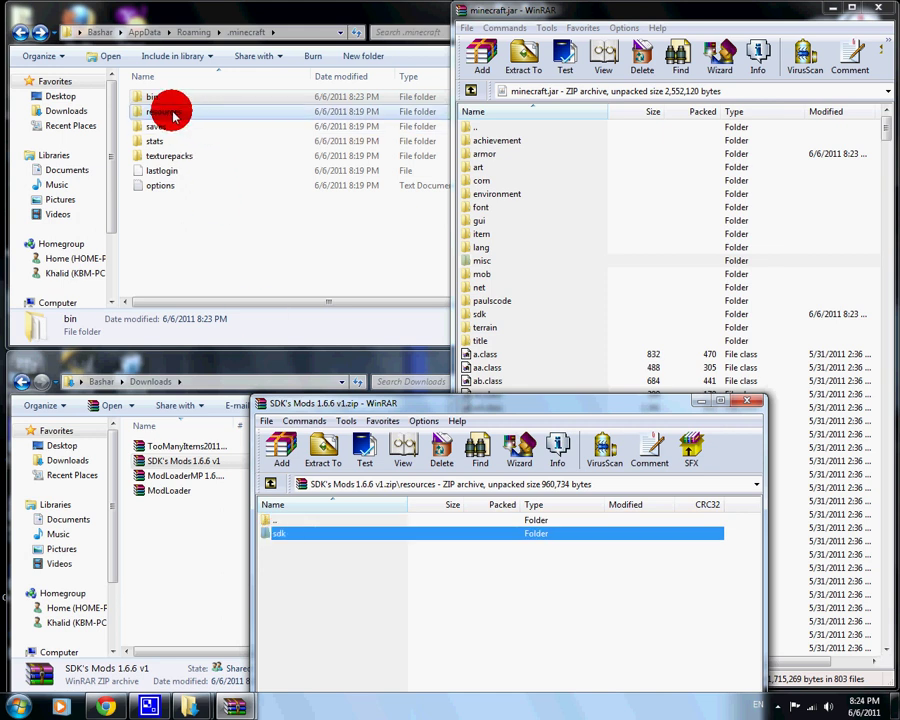
drag(174, 113, 170, 111)
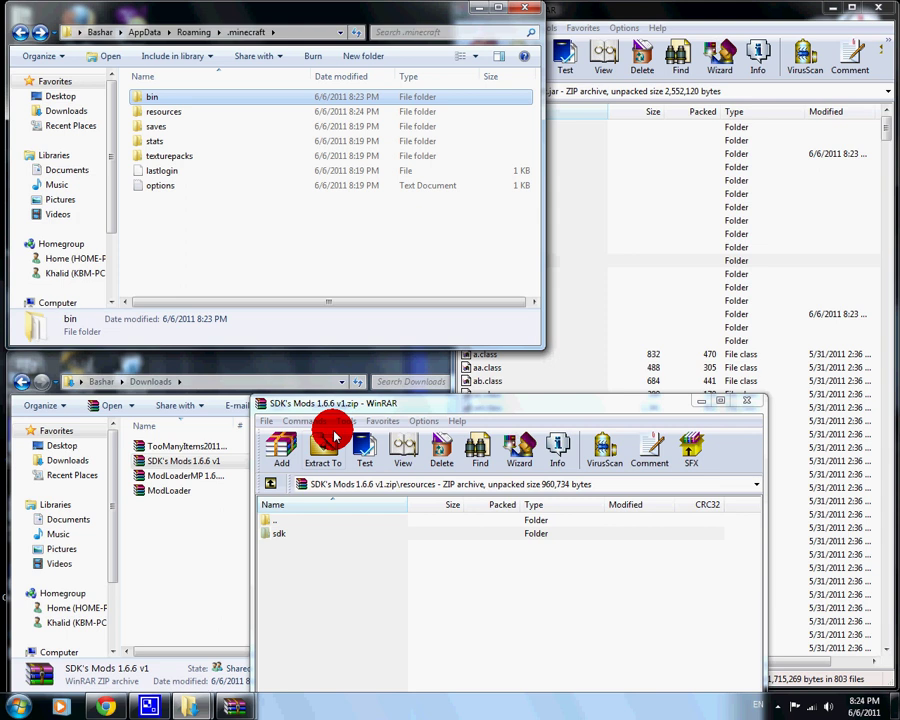
- Copy the four mod_Sdk properties files from the archive root into .minecraft
click(390, 594)
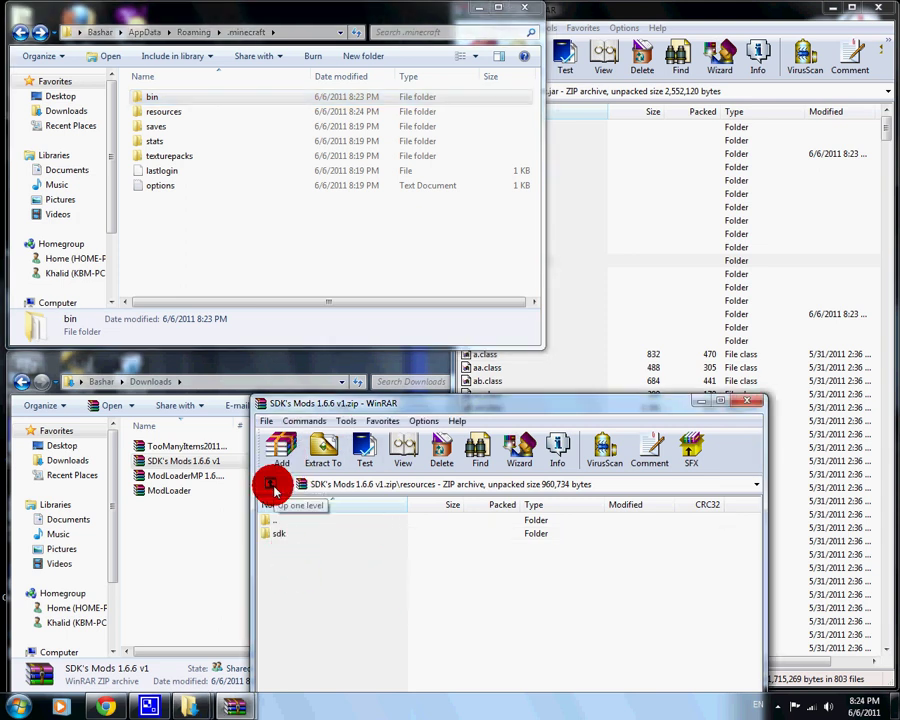
click(271, 486)
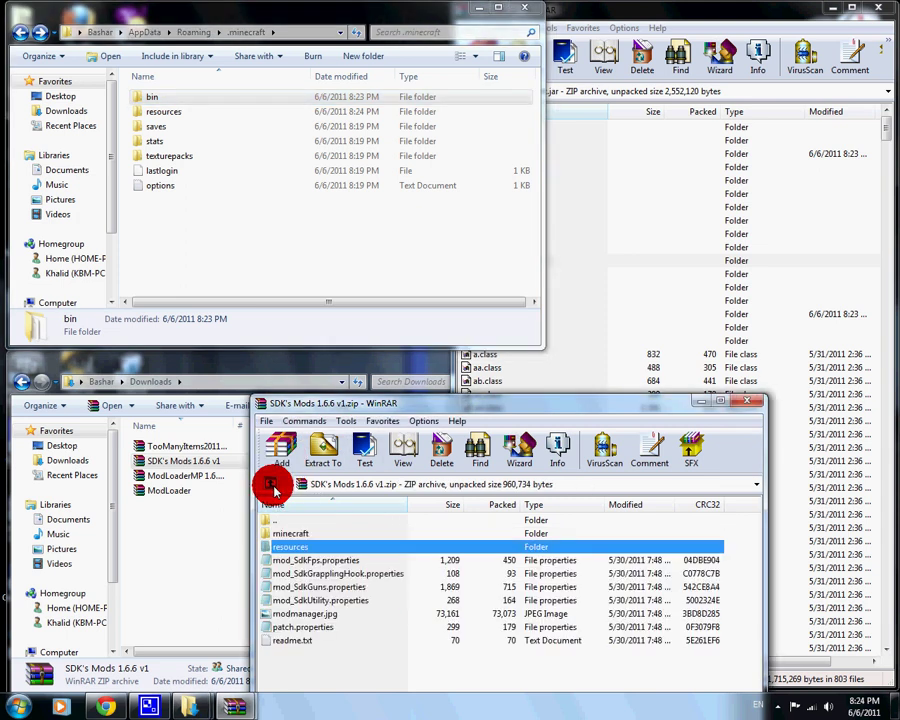
ctrl+click(310, 627)
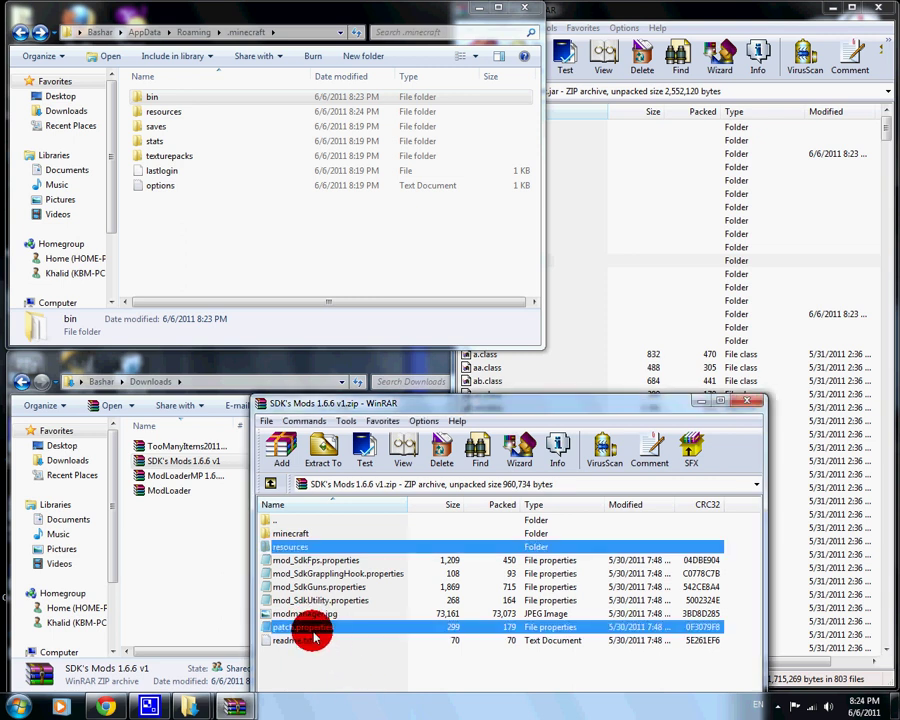
click(303, 647)
mouse_move(325, 603)
mouse_down()
mouse_move(333, 566)
mouse_move(279, 316)
mouse_up()
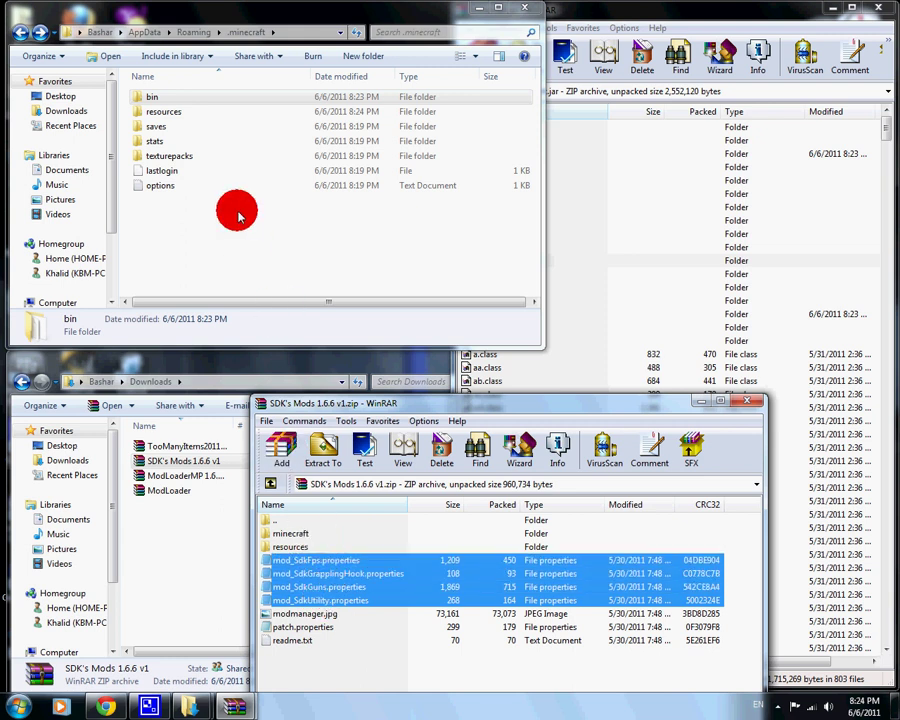
drag(235, 237, 235, 237)
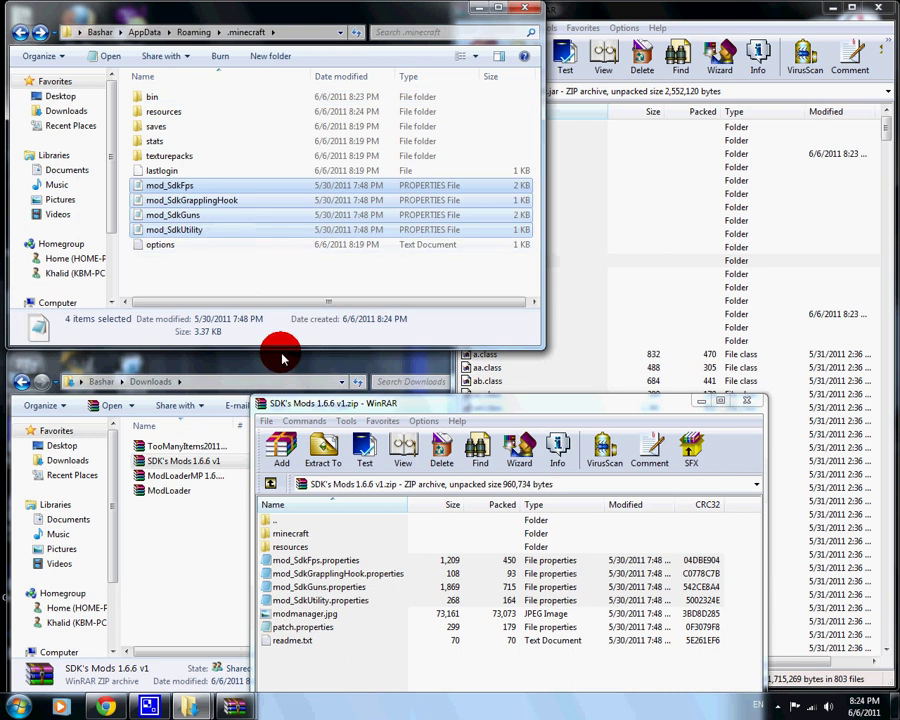
click(332, 286)
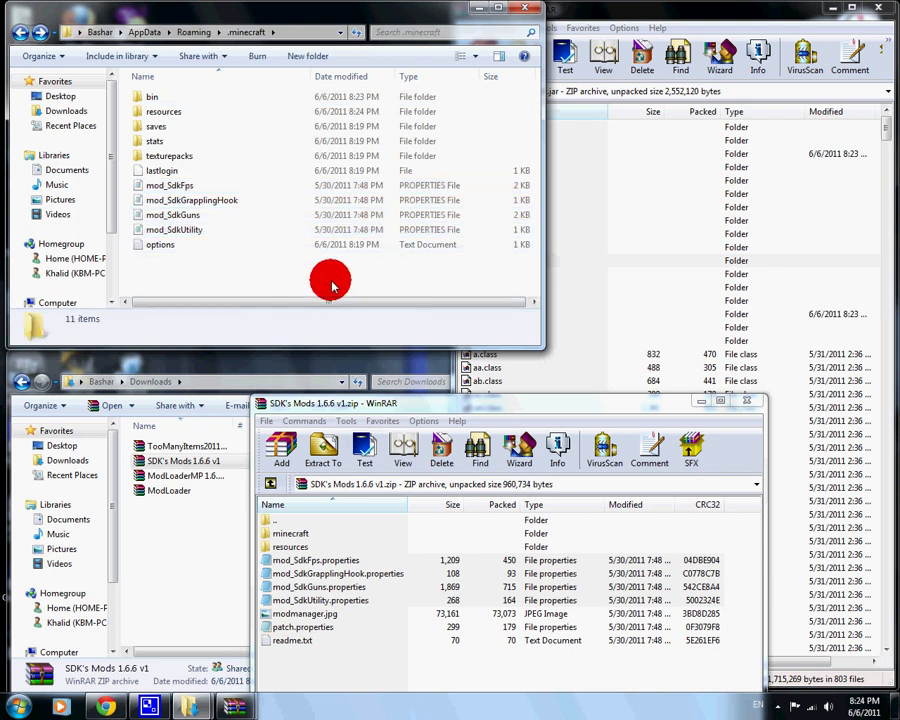
- Close the SDK's Mods, .minecraft and Downloads windows and minimize minecraft.jar
click(738, 405)
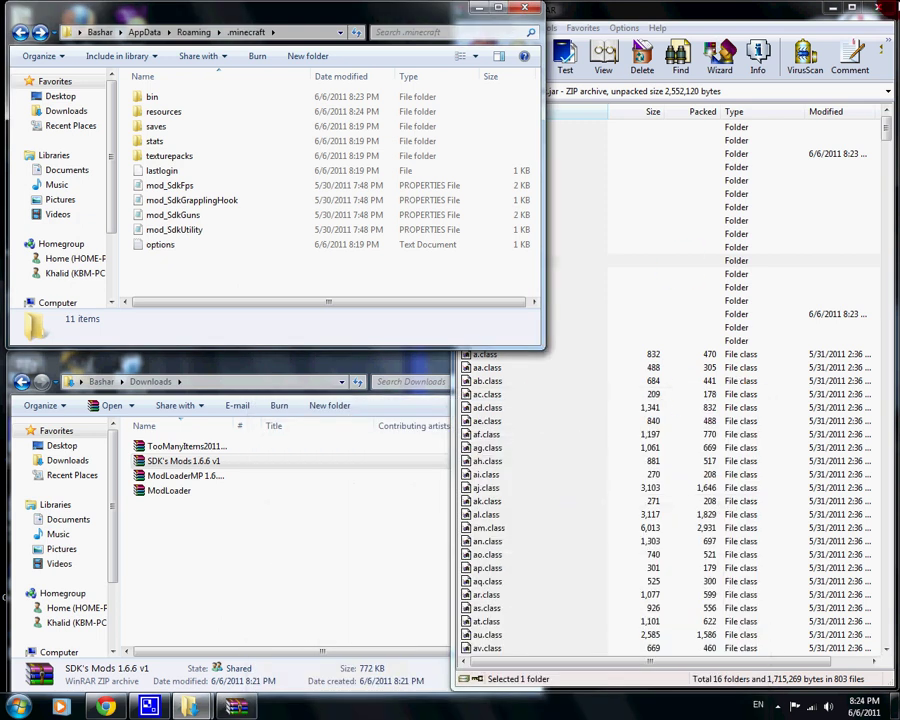
click(526, 14)
drag(451, 442, 543, 442)
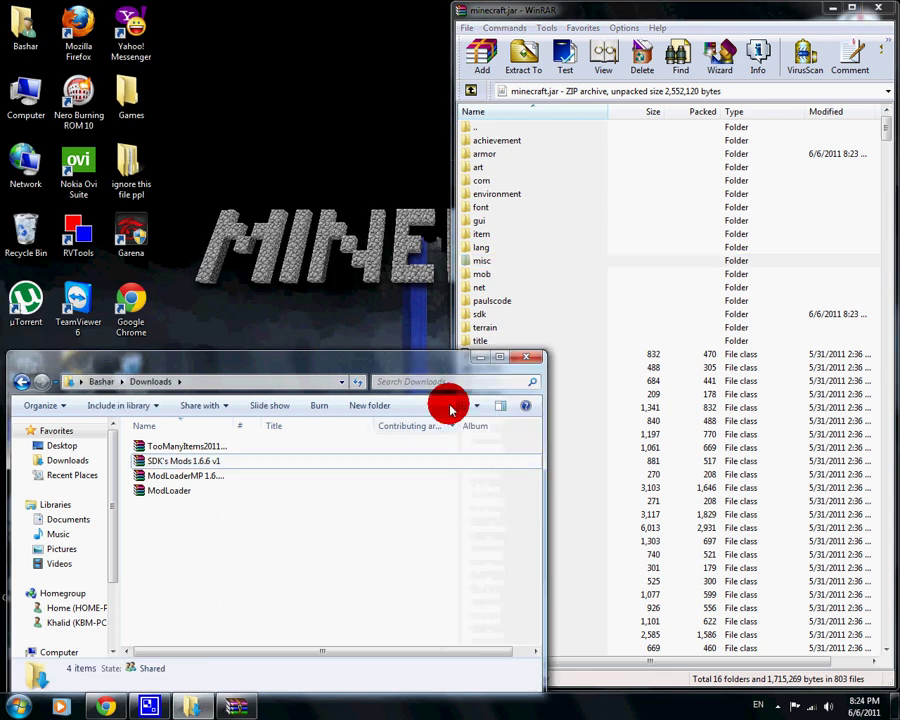
click(522, 362)
click(575, 262)
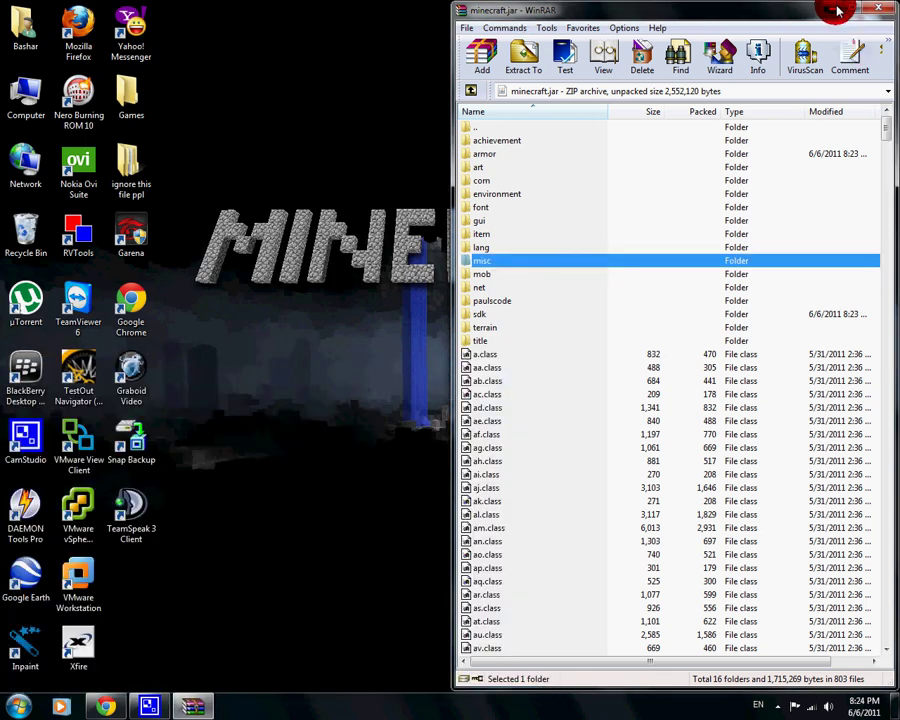
click(838, 11)
- Start the Minecraft Launcher from the Games folder
double_click(128, 119)
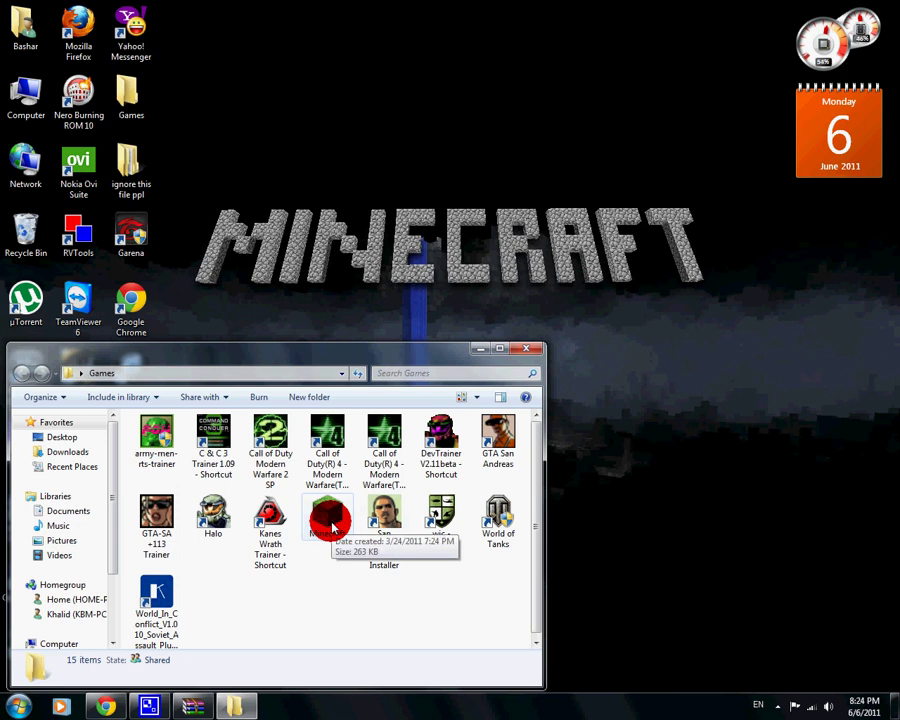
click(333, 527)
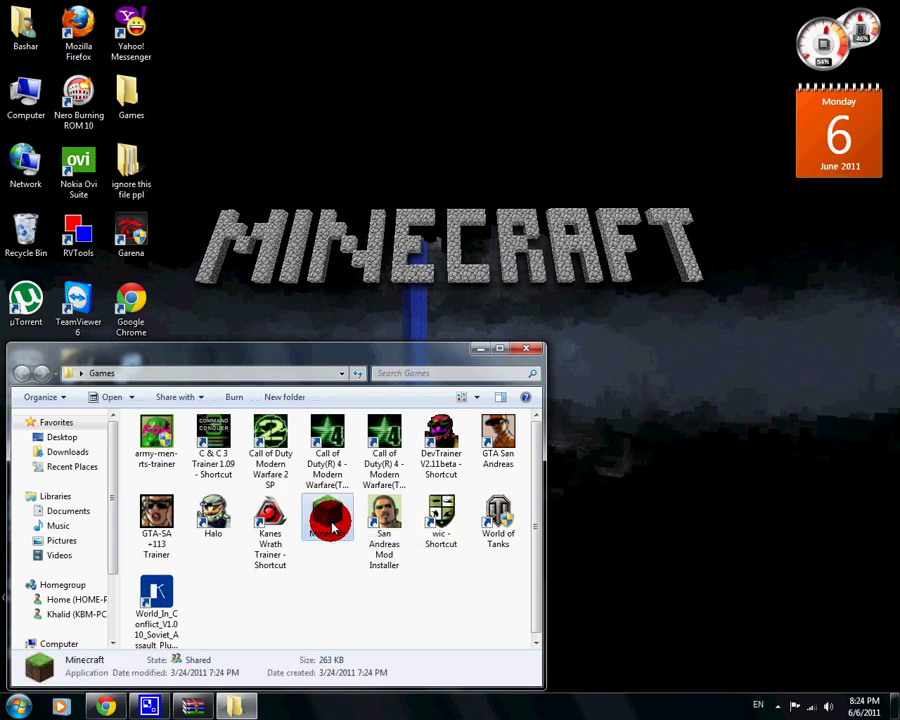
double_click(333, 527)
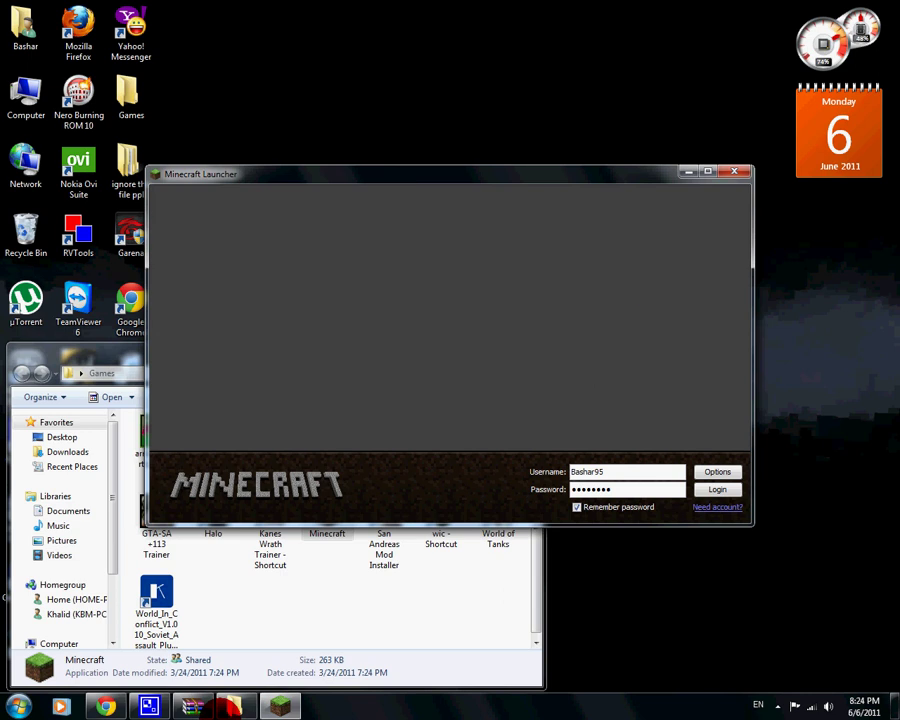
click(245, 707)
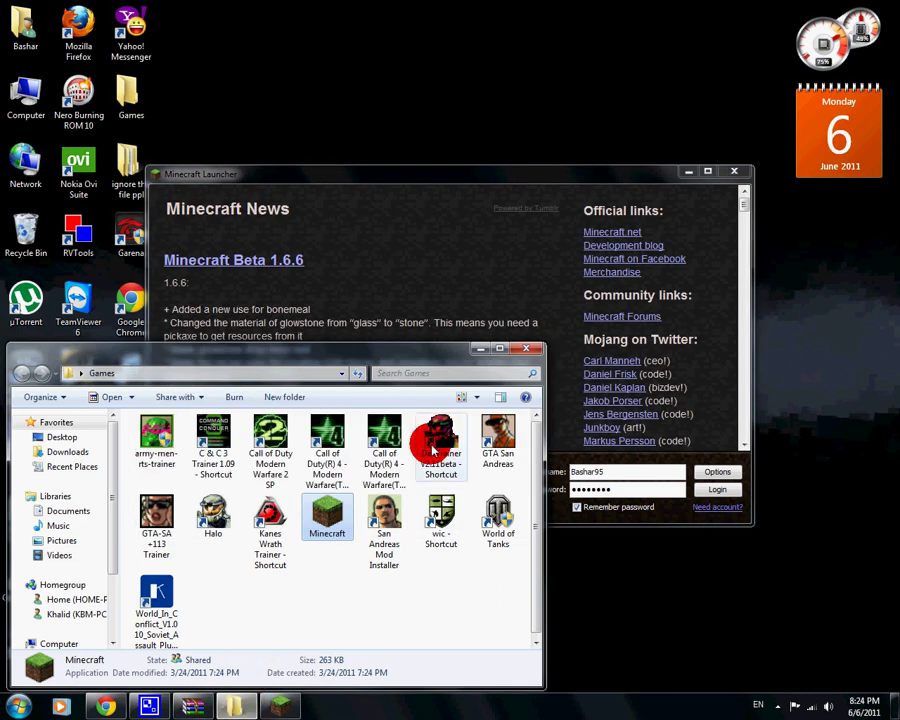
- Open the home folder and close the Minecraft Launcher
click(481, 349)
double_click(22, 25)
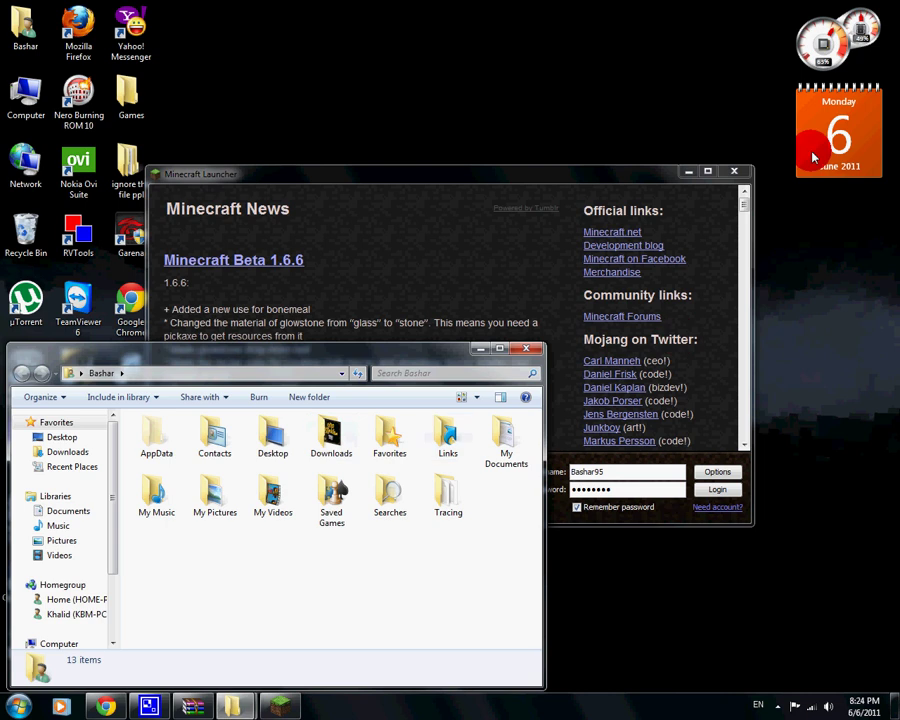
click(731, 172)
click(185, 575)
- Open TooManyItems2011_05_28.zip from Downloads with all 15 class files selected, beside minecraft.jar
double_click(330, 440)
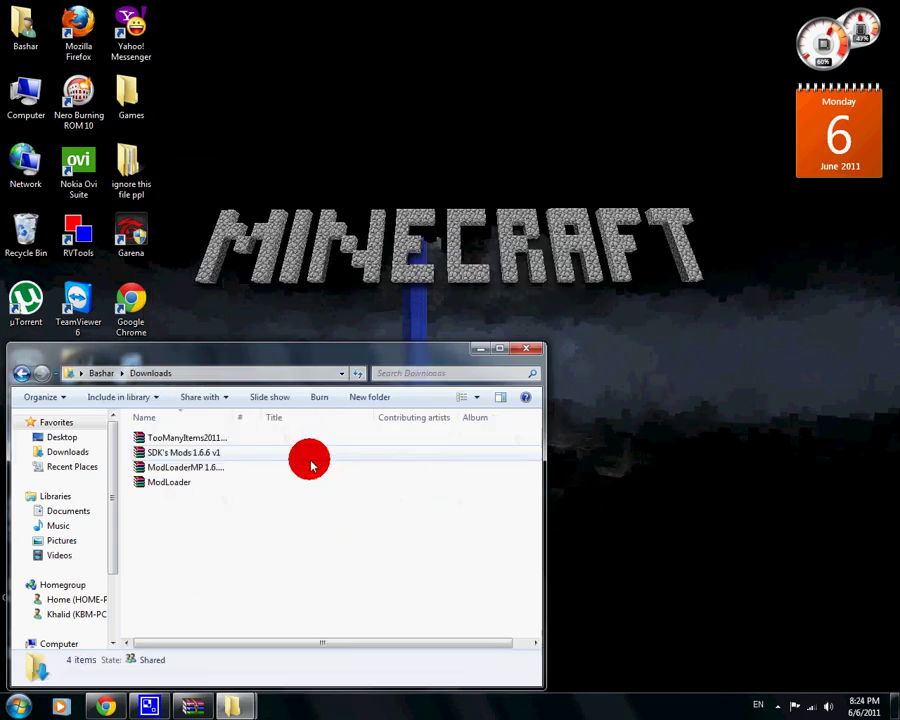
click(190, 438)
double_click(197, 447)
key(ctrl+a)
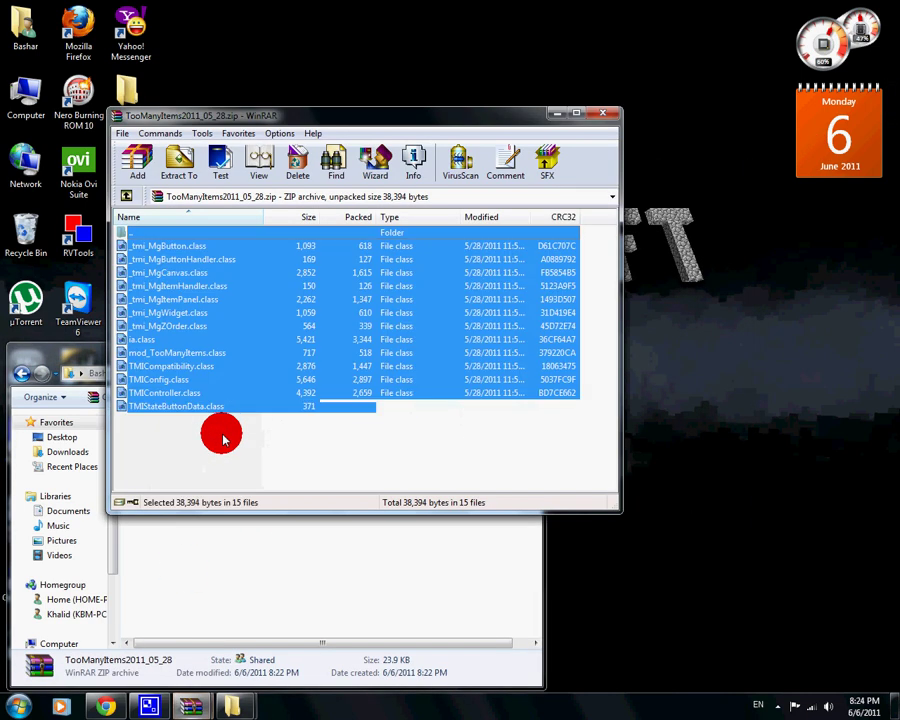
right_click(301, 288)
click(242, 490)
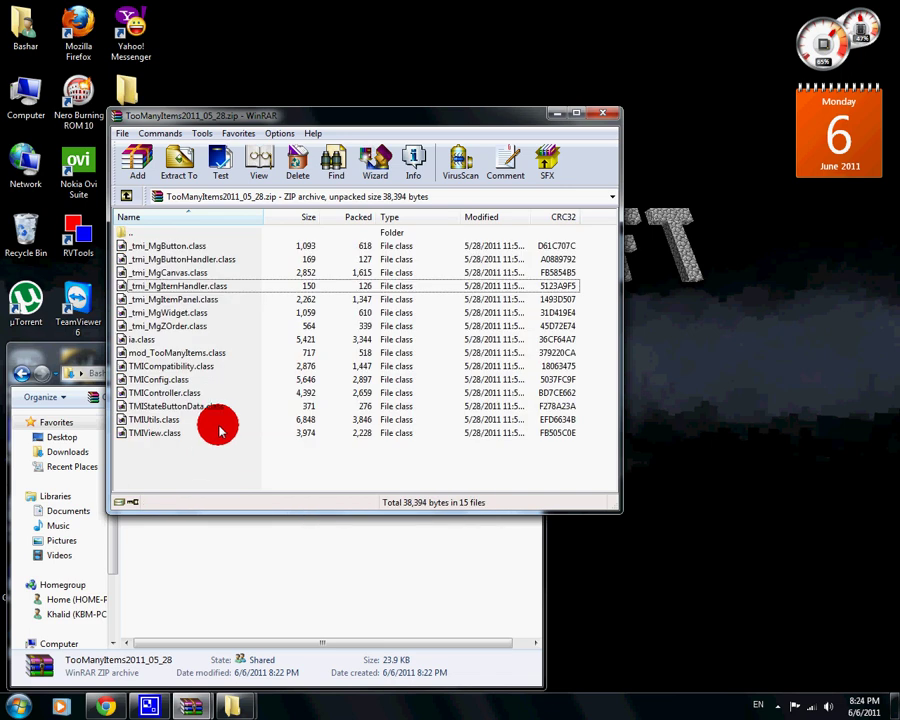
click(195, 708)
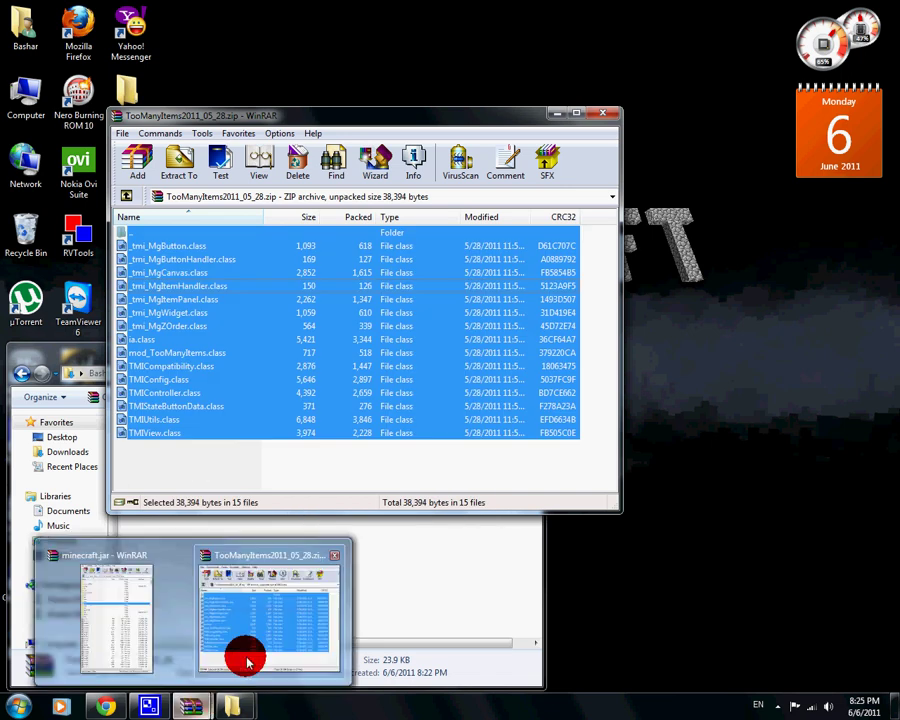
click(157, 640)
drag(210, 413, 247, 378)
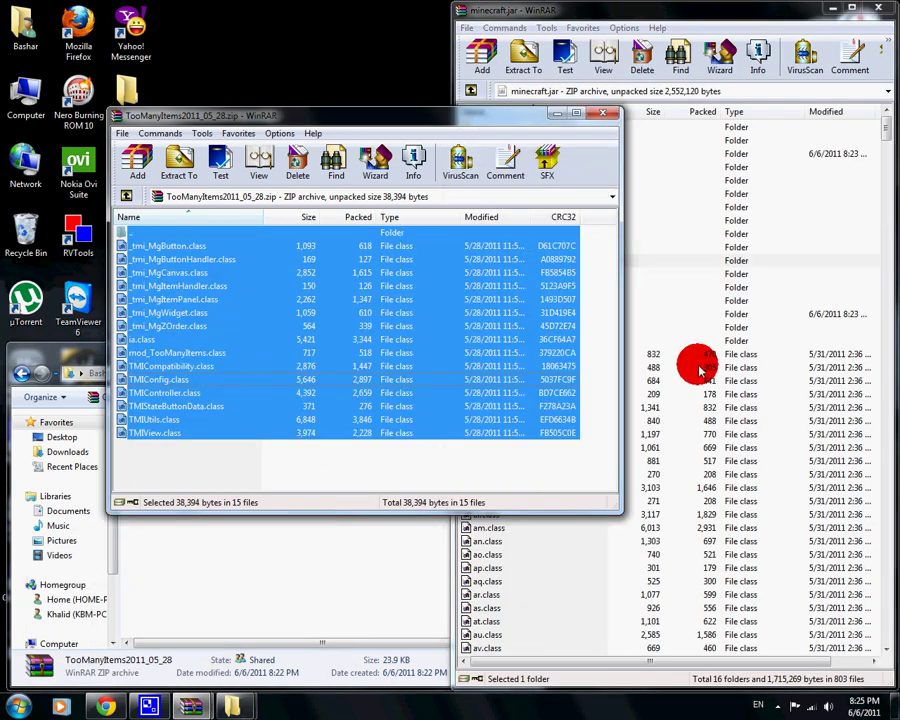
- Add the TooManyItems files into minecraft.jar, then close both archives and Downloads
drag(700, 368, 699, 365)
click(665, 468)
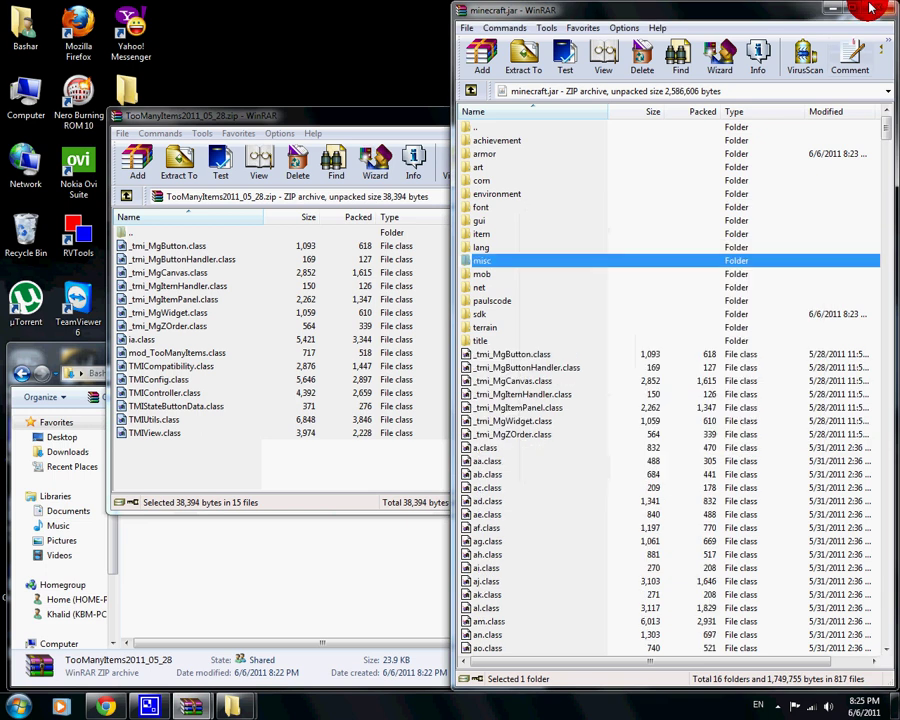
click(879, 12)
click(607, 116)
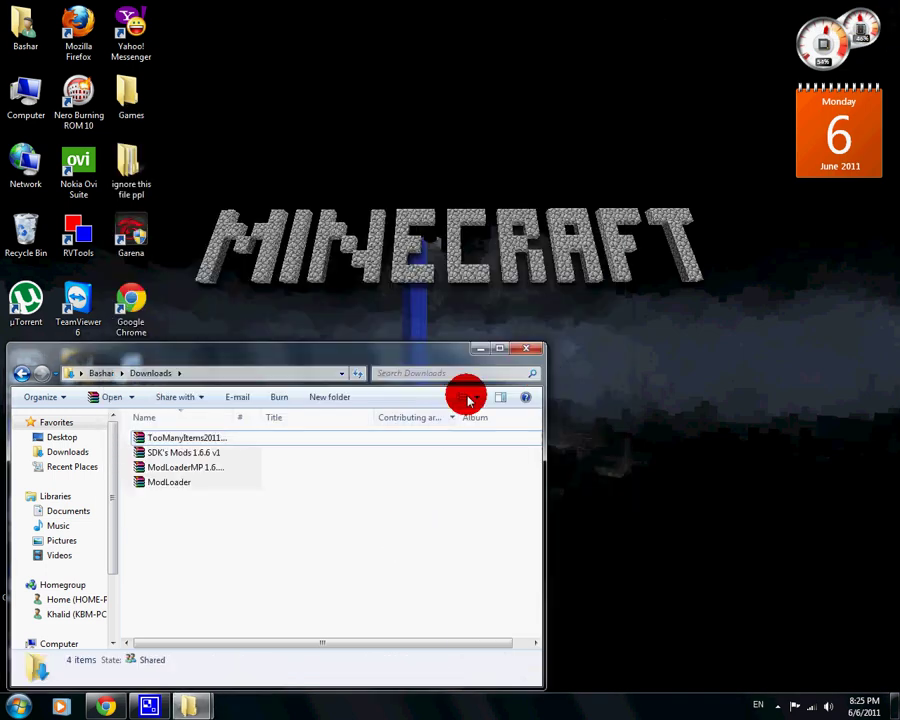
click(521, 354)
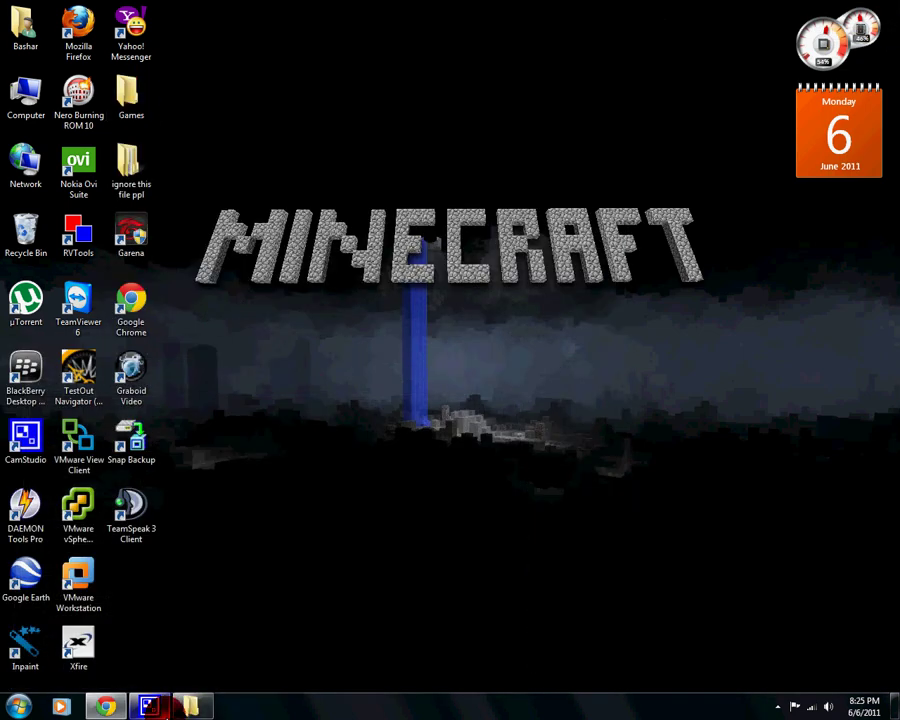
- Launch Minecraft from the Games folder and log in to reach the Beta 1.6.6 menu
click(186, 707)
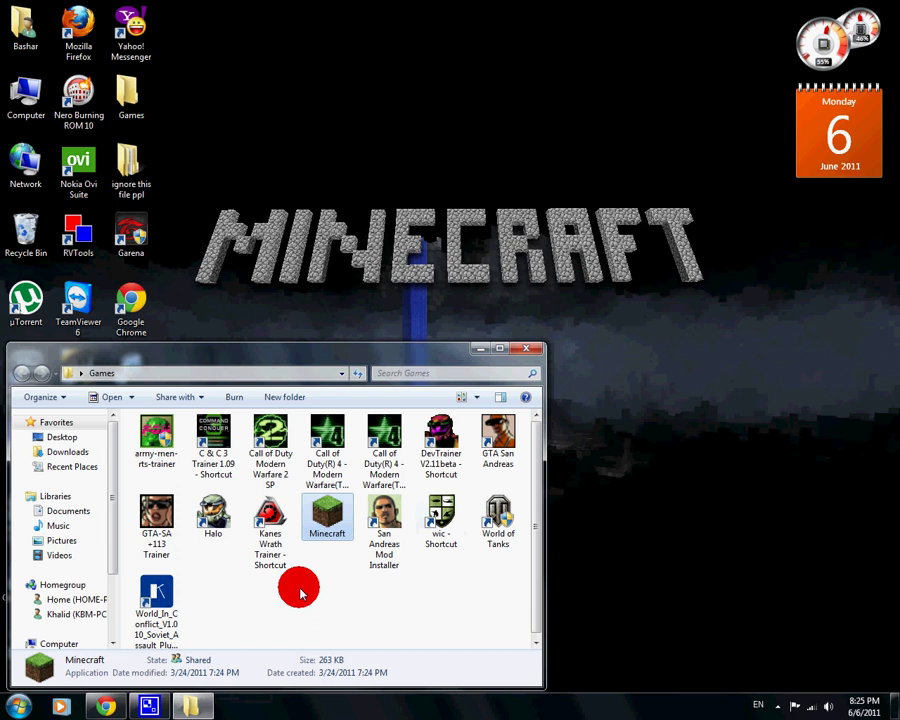
double_click(331, 543)
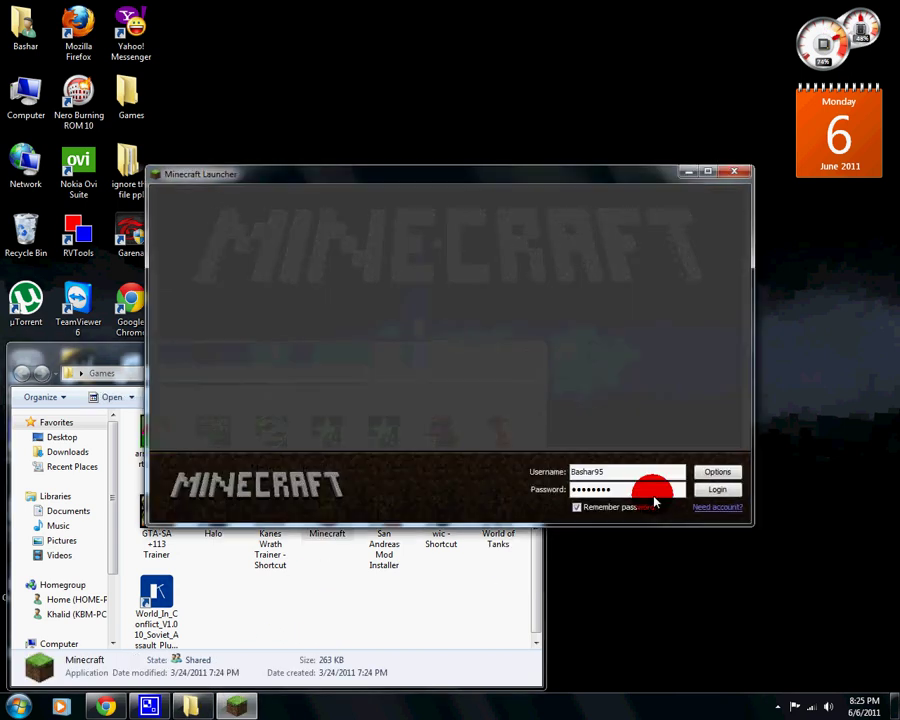
click(594, 478)
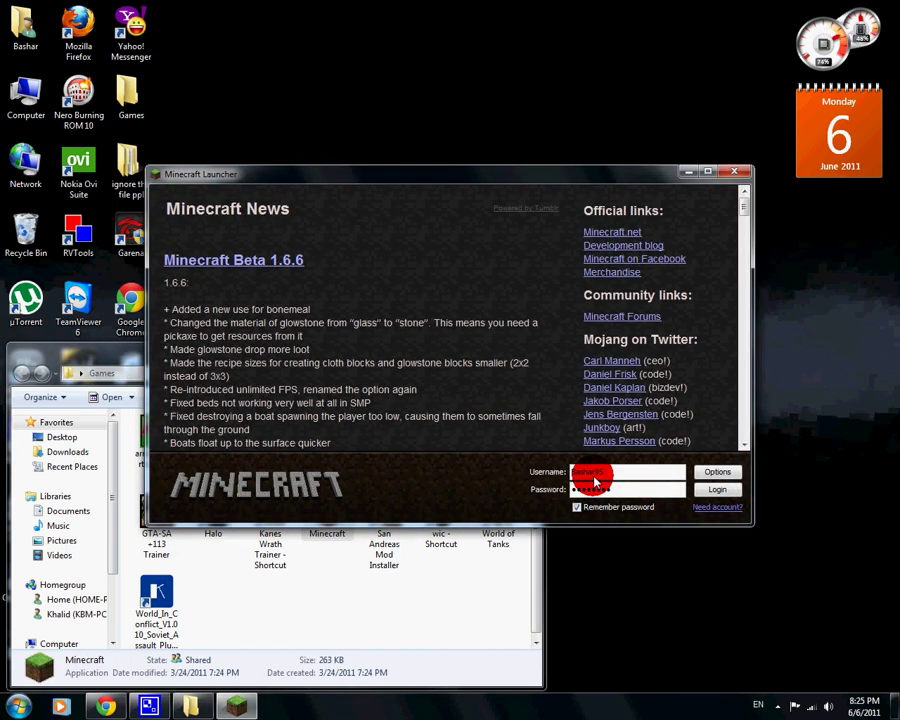
click(710, 492)
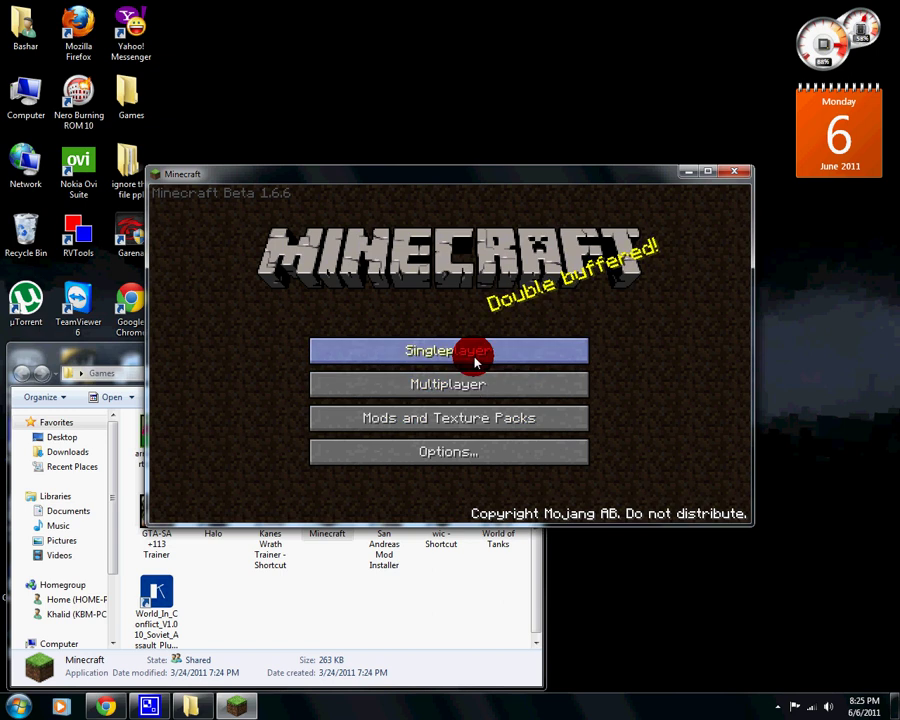
- Create a singleplayer world with the default name 'New World' and enter it
click(475, 362)
click(522, 460)
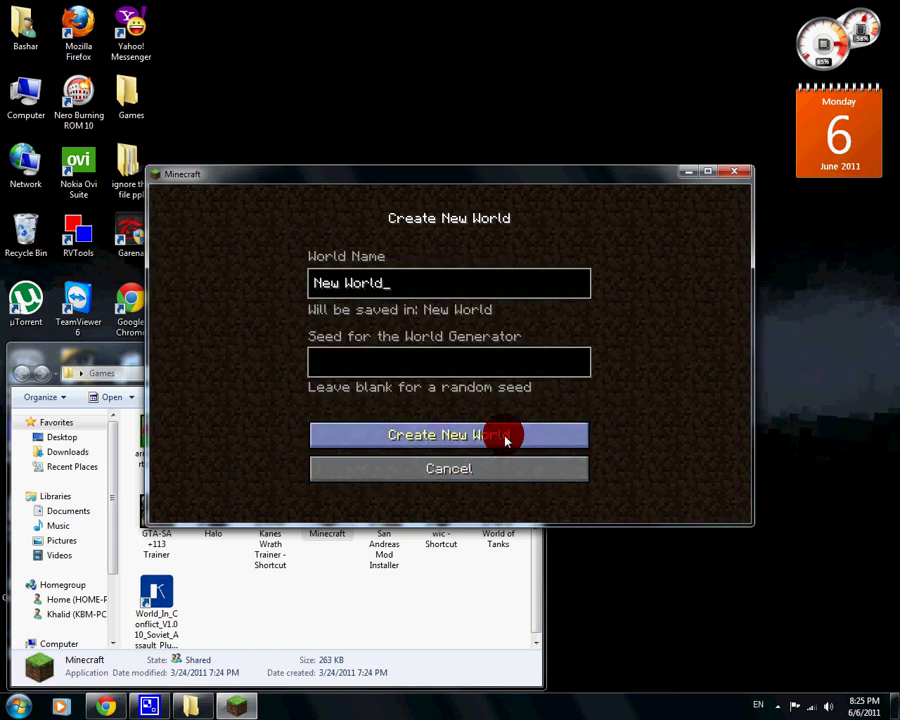
click(507, 440)
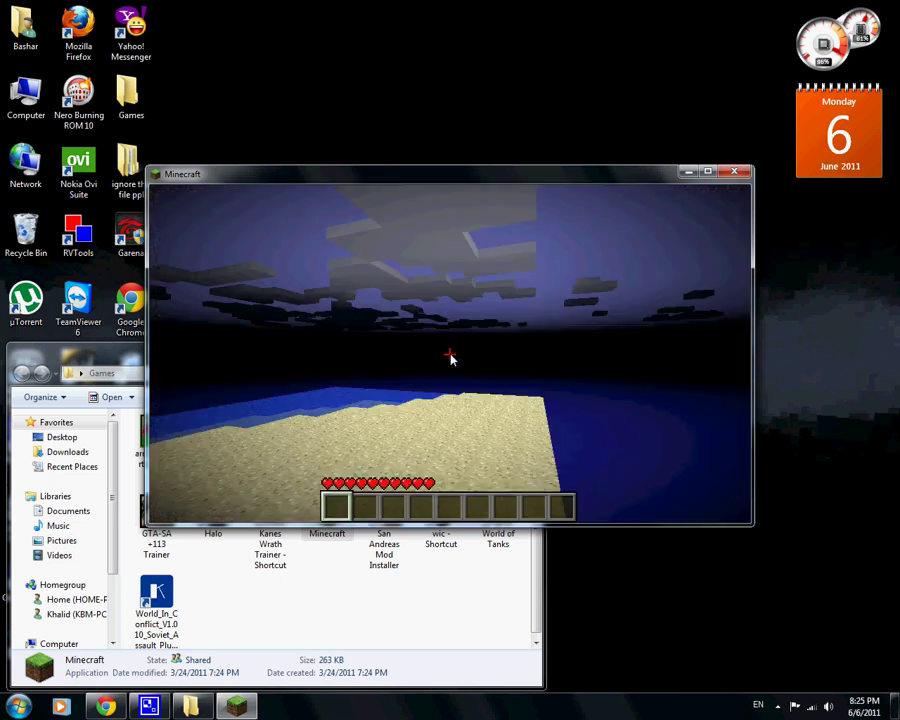
click(450, 358)
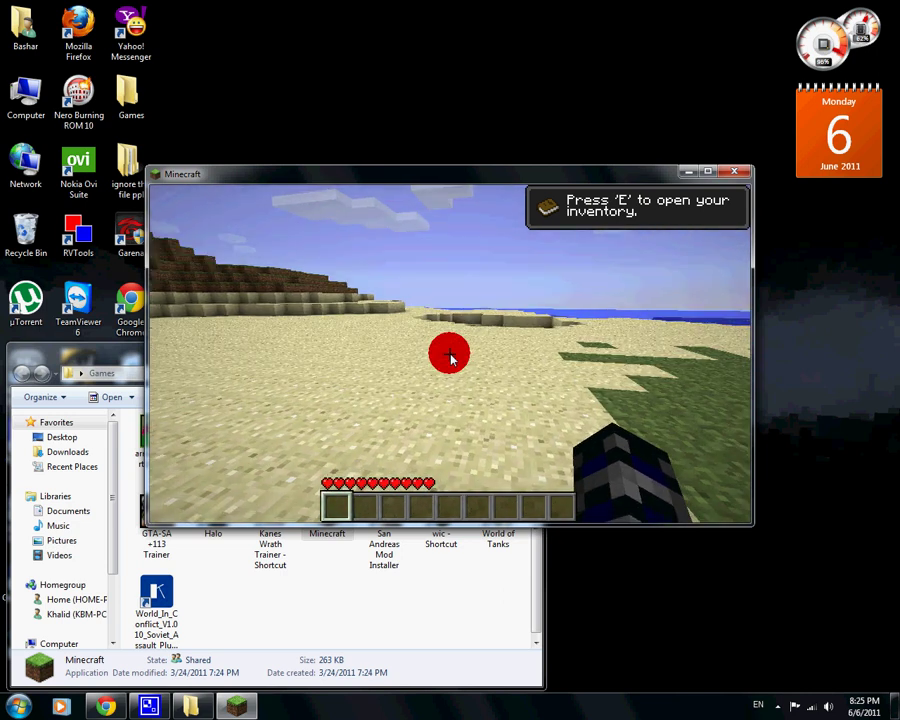
- From TooManyItems page 4/6, take the AK47 and Light Bullet stacks into the hotbar
key(e)
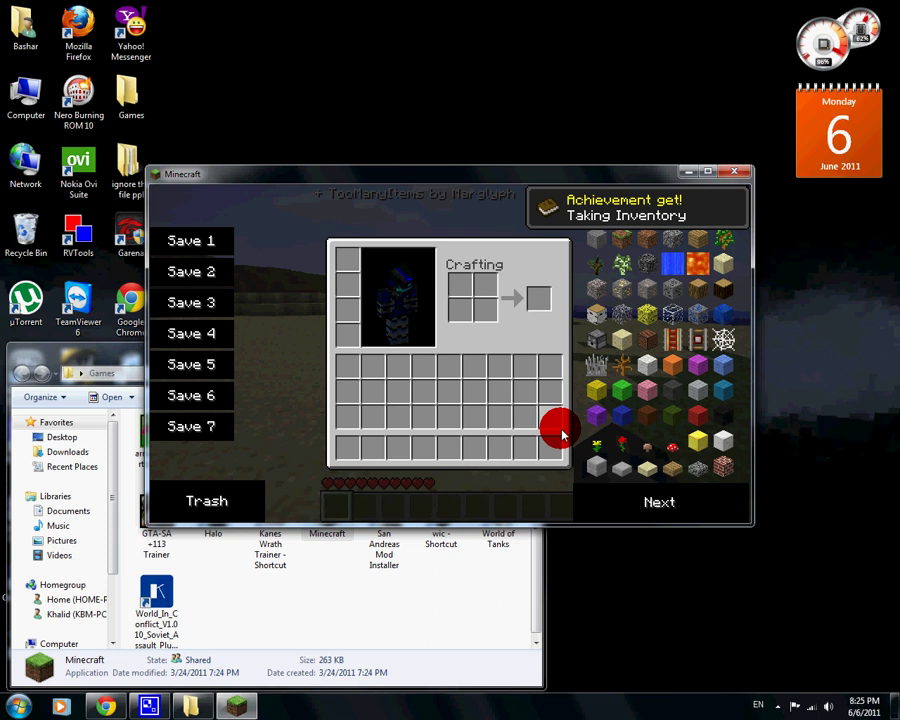
click(679, 516)
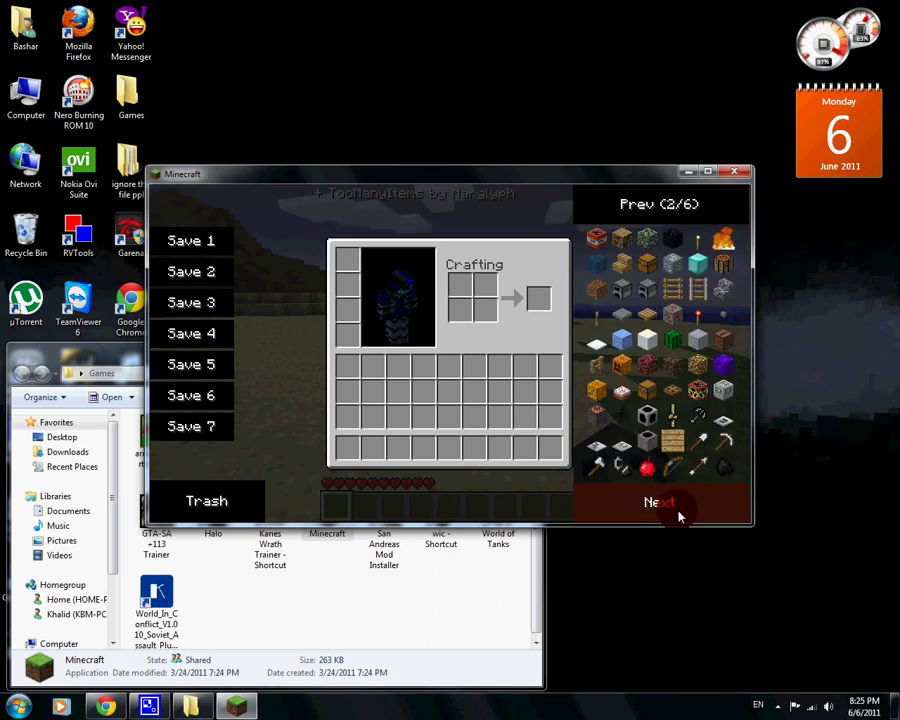
click(679, 516)
click(679, 516)
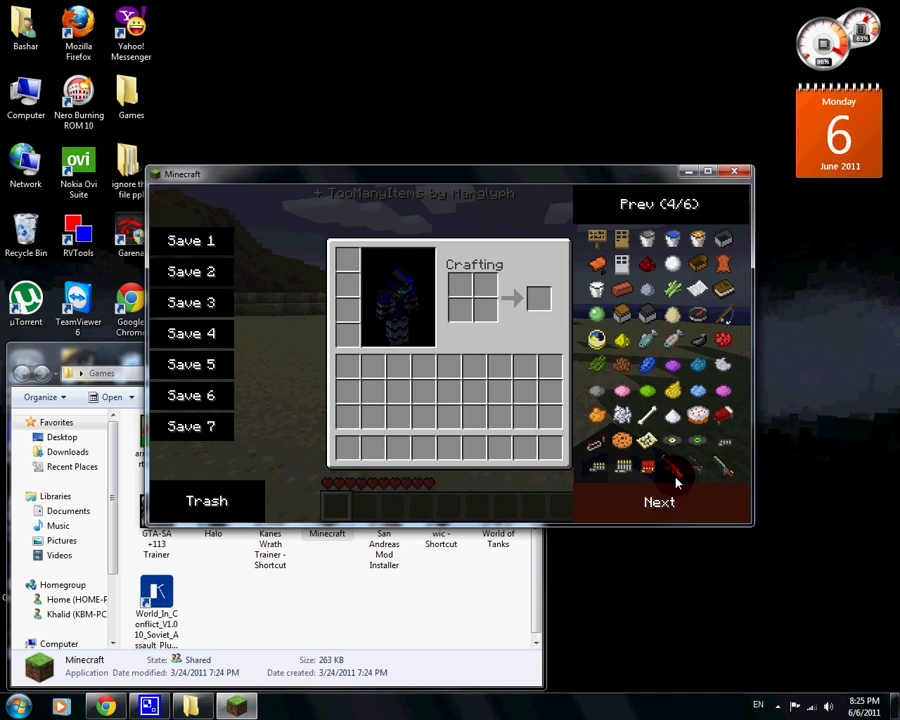
click(677, 482)
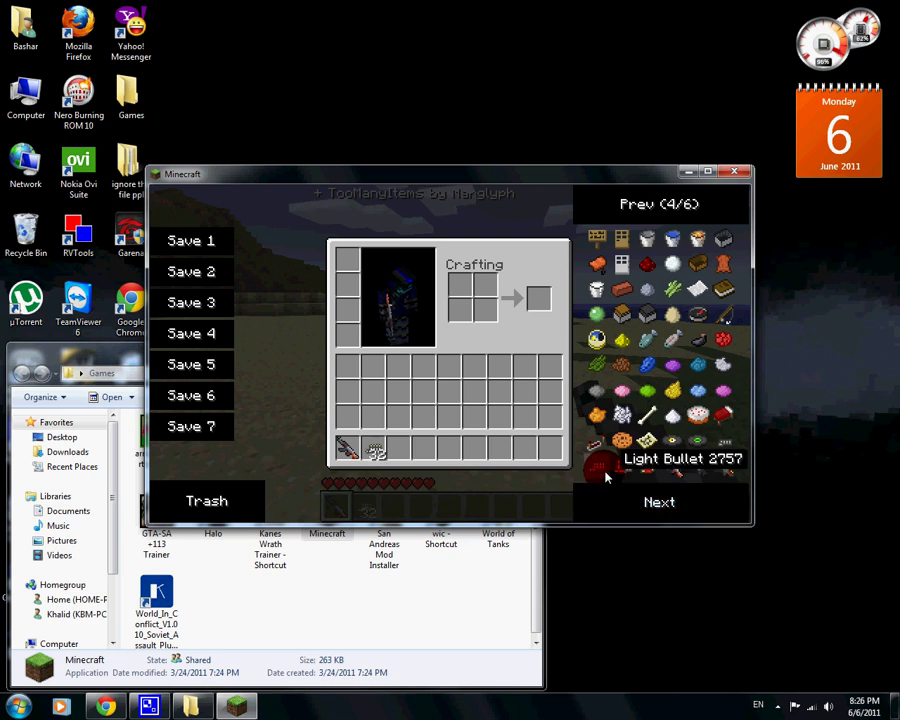
key(e)
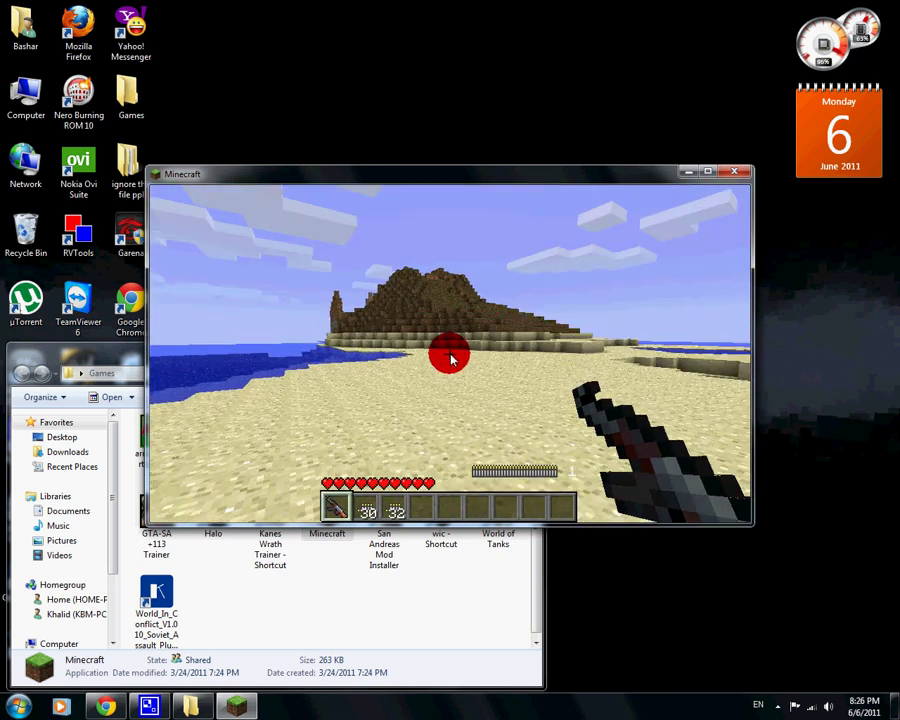
- Test-fire the AK47 over the water, shooting at the squid
right_click(451, 360)
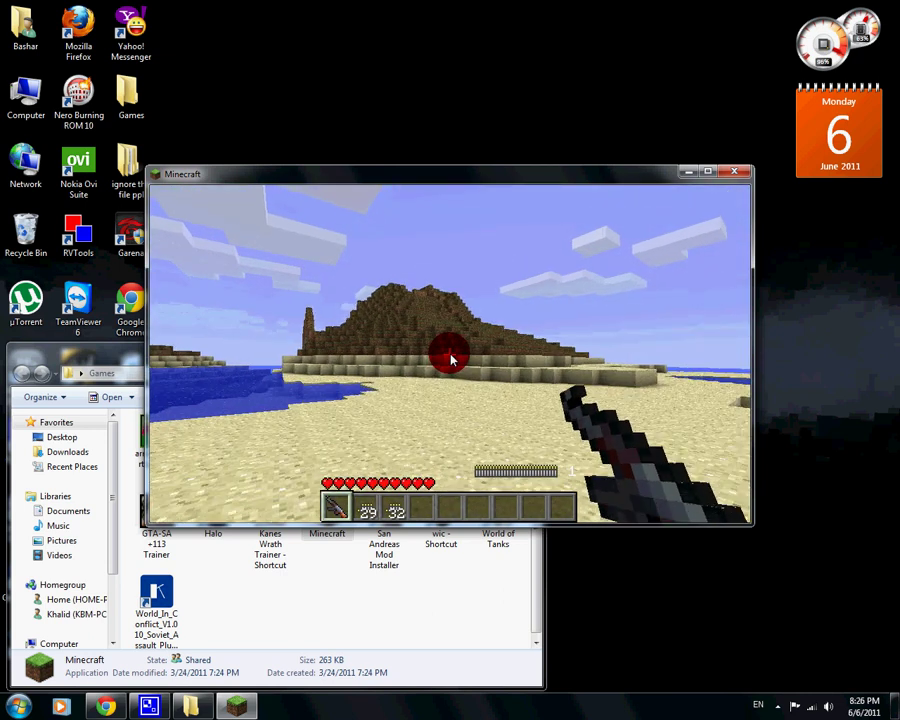
right_click(446, 360)
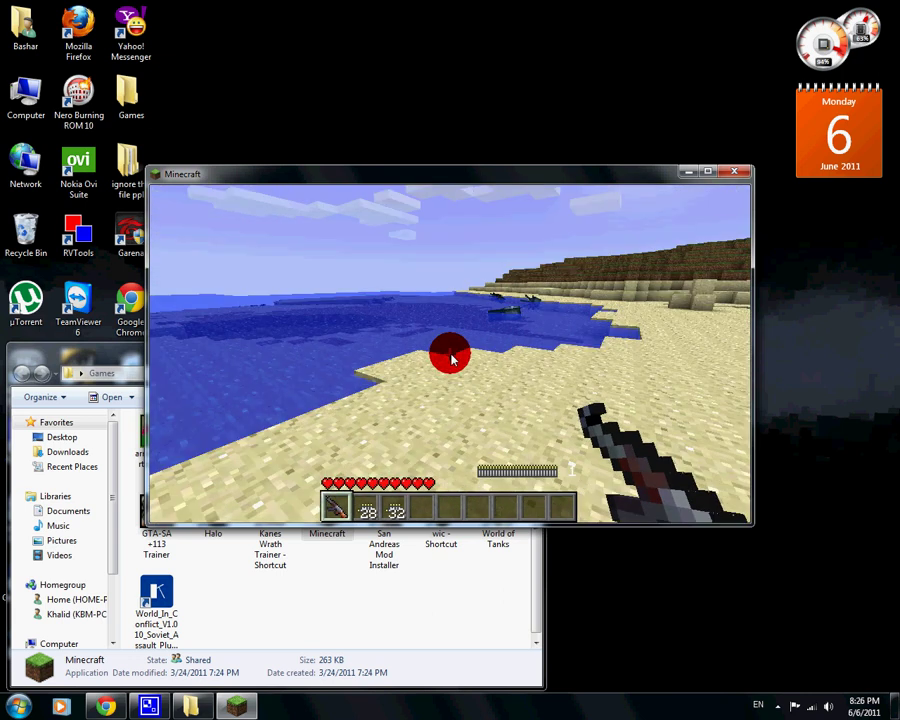
right_click(450, 360)
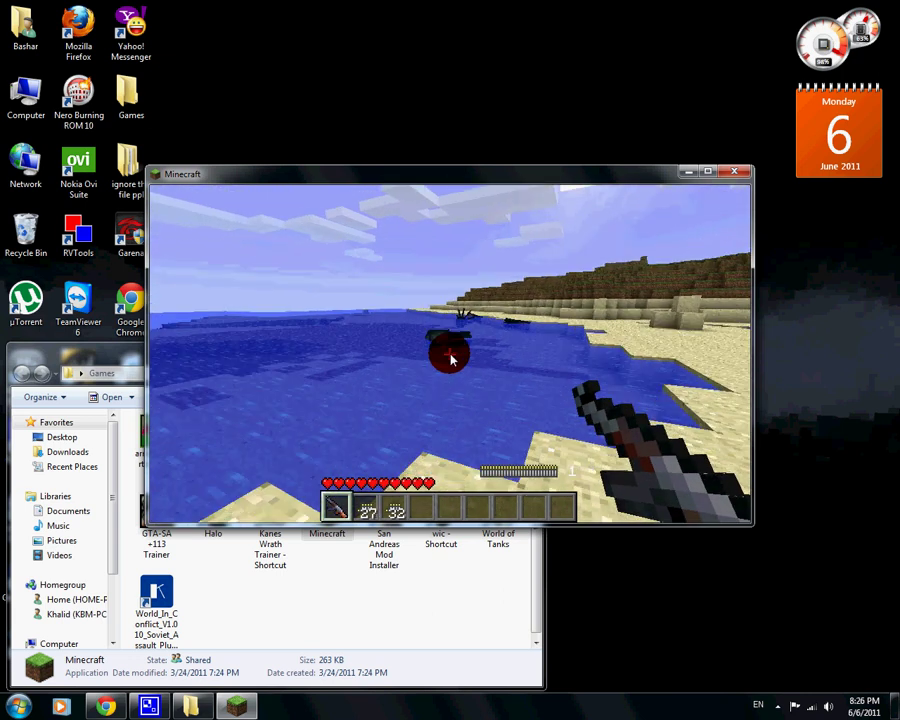
right_click(450, 360)
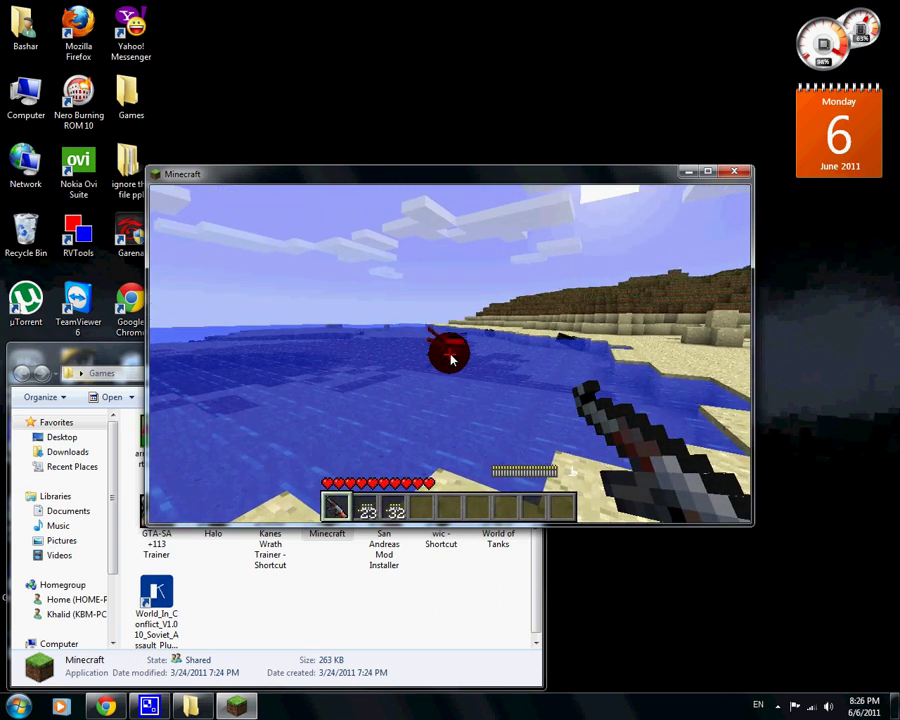
right_click(450, 360)
right_click(450, 360)
right_click(450, 360)
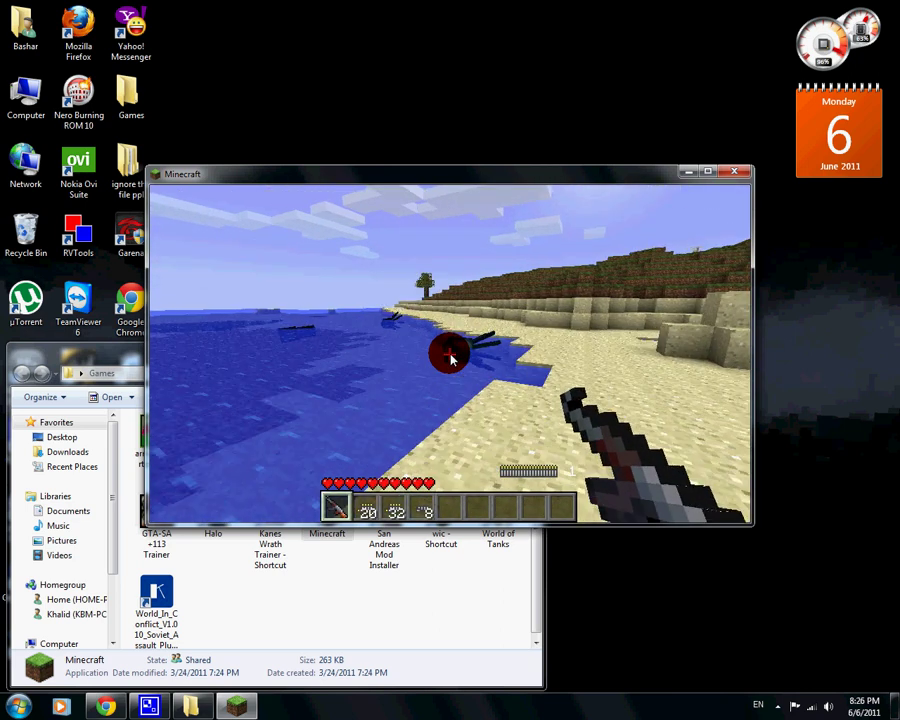
right_click(450, 360)
right_click(450, 360)
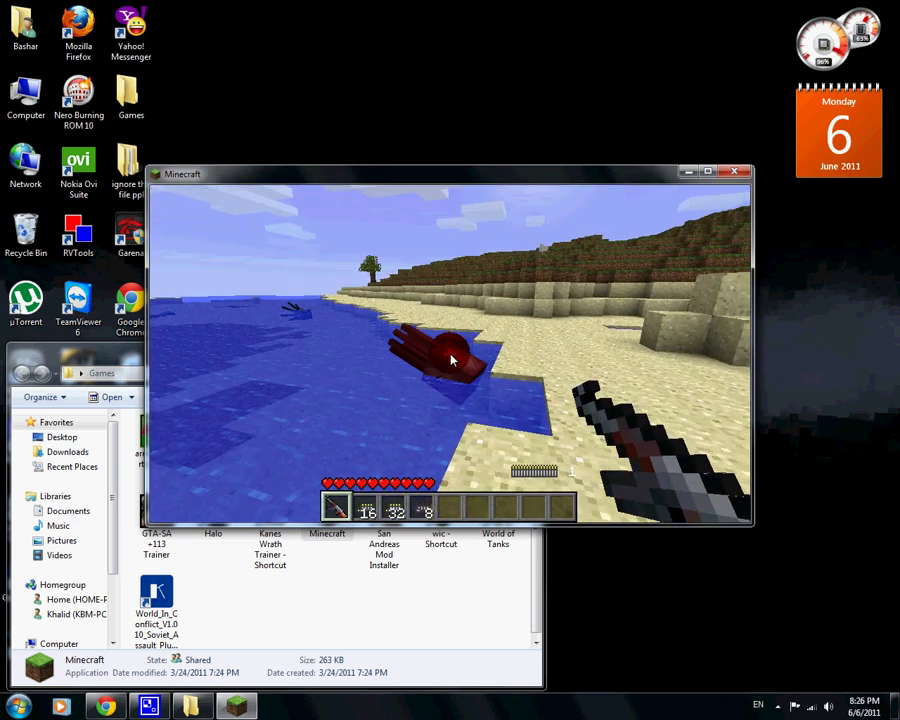
right_click(452, 360)
right_click(452, 355)
right_click(453, 350)
right_click(455, 342)
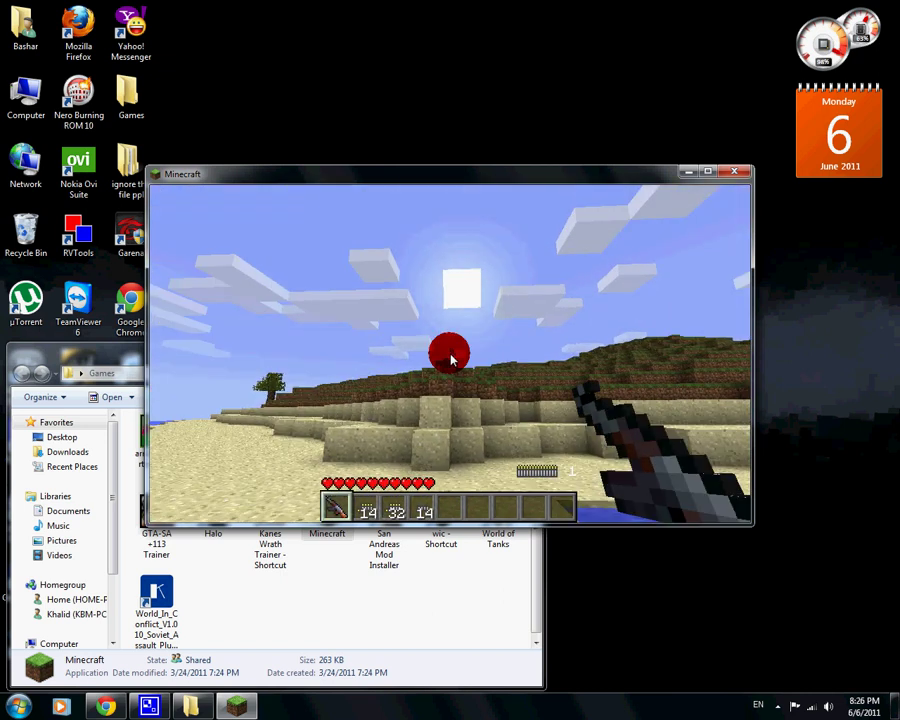
right_click(450, 358)
- Walk up the grass hill and hit the chicken until it drops a feather
key(w)
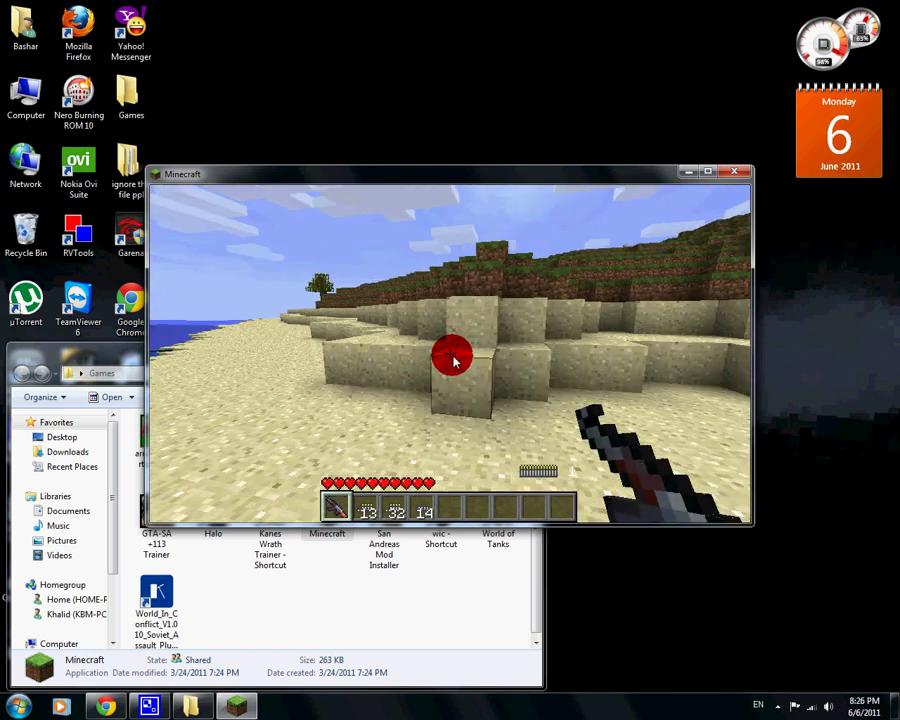
key(space)
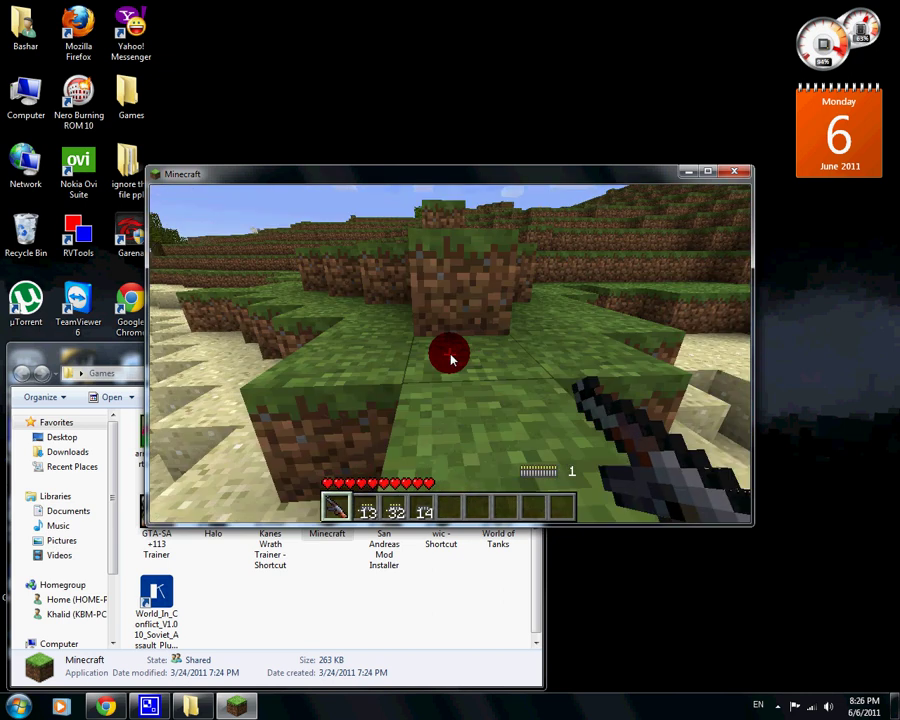
mouse_move(450, 358)
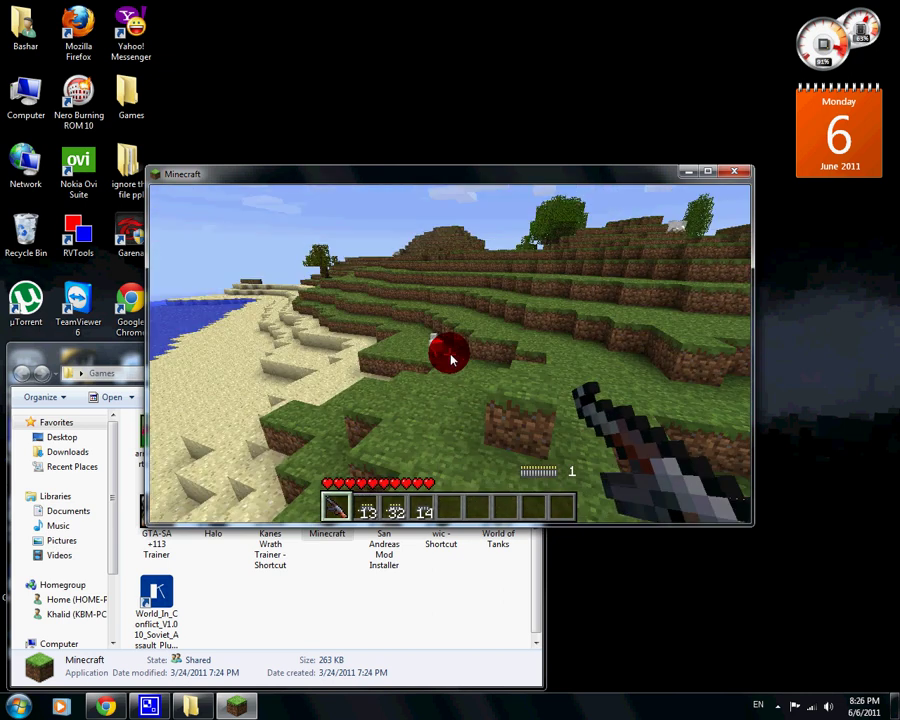
click(450, 358)
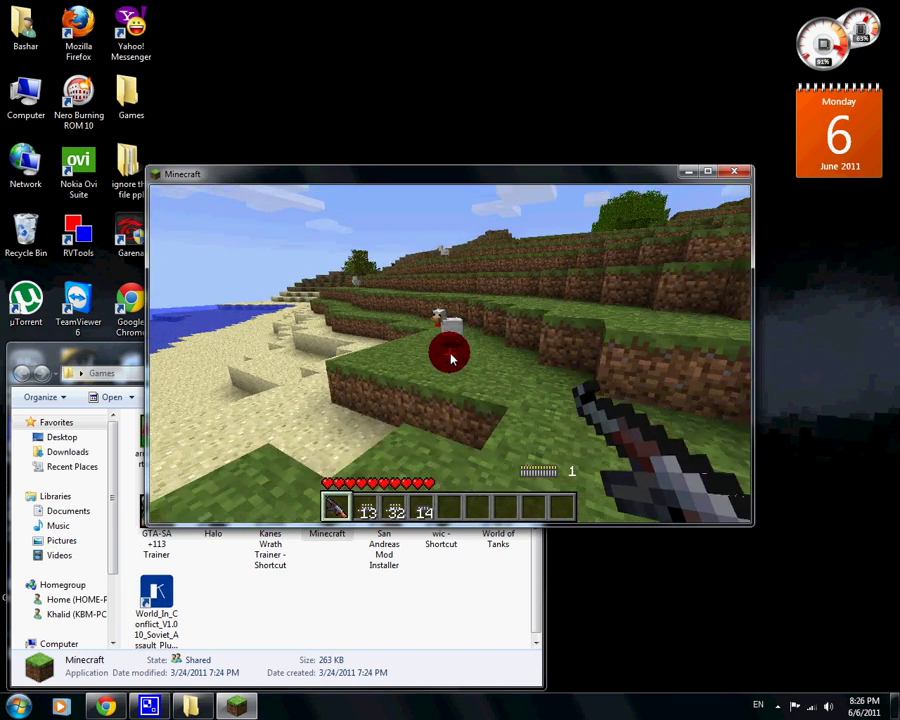
click(452, 364)
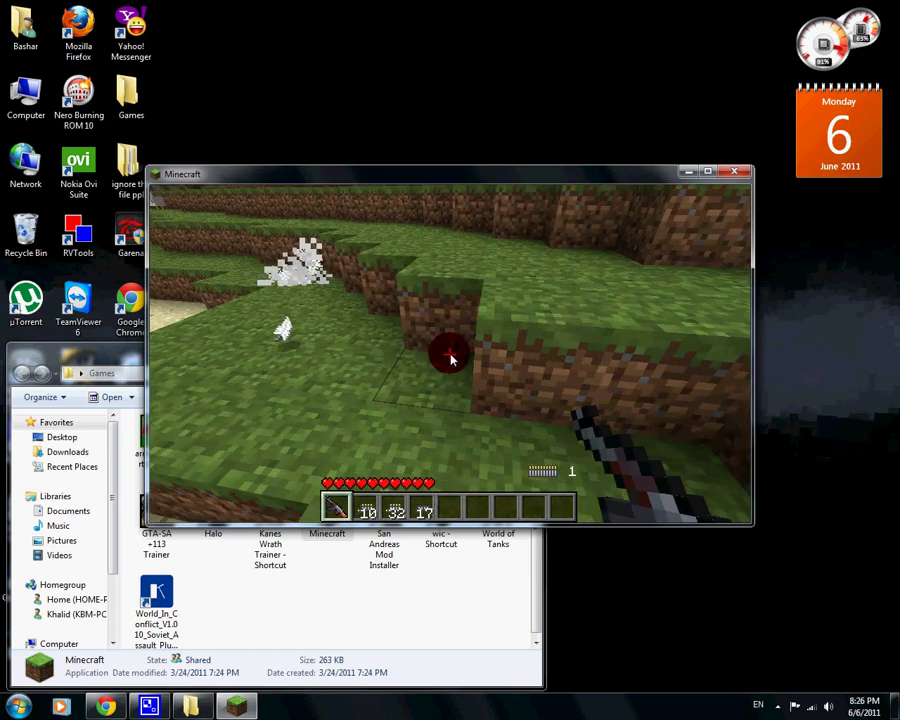
click(450, 362)
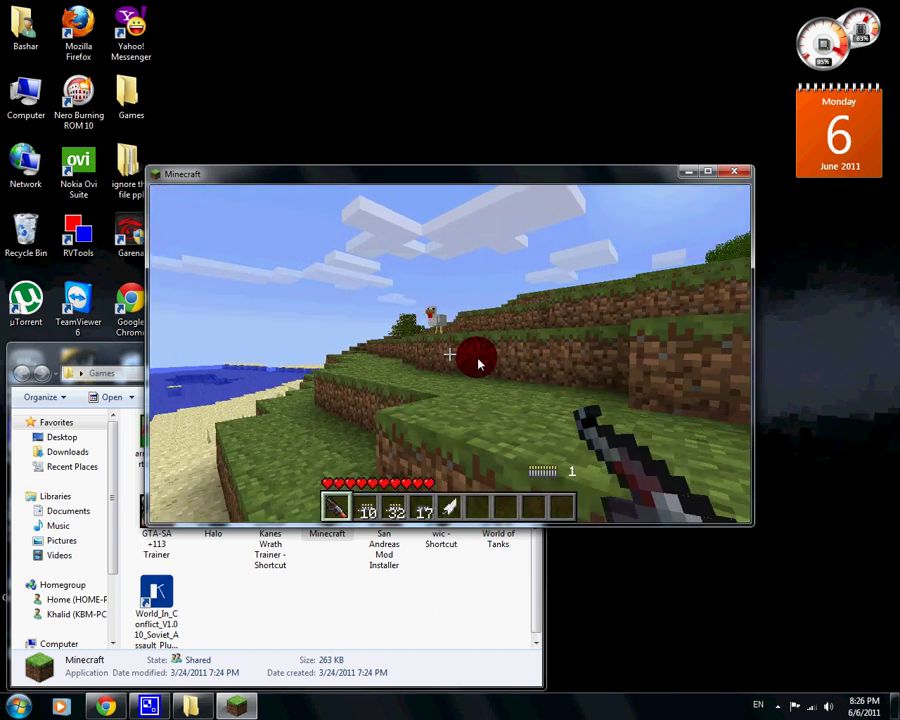
mouse_move(526, 397)
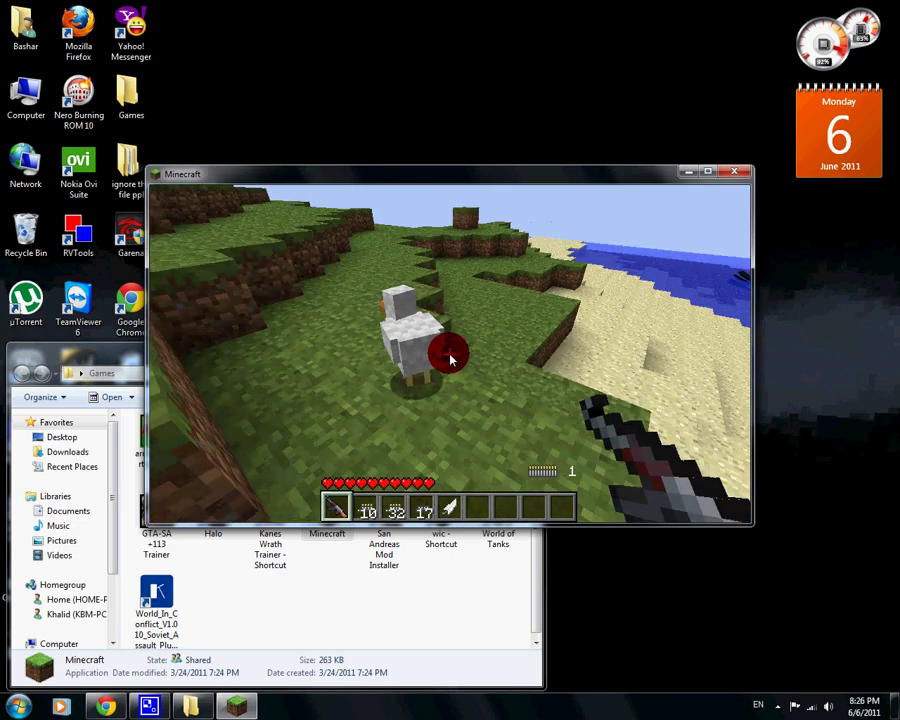
- Shoot the chicken and the sheep on the dirt ledge, collect the wool, and empty the gun to 0 ammo
click(452, 356)
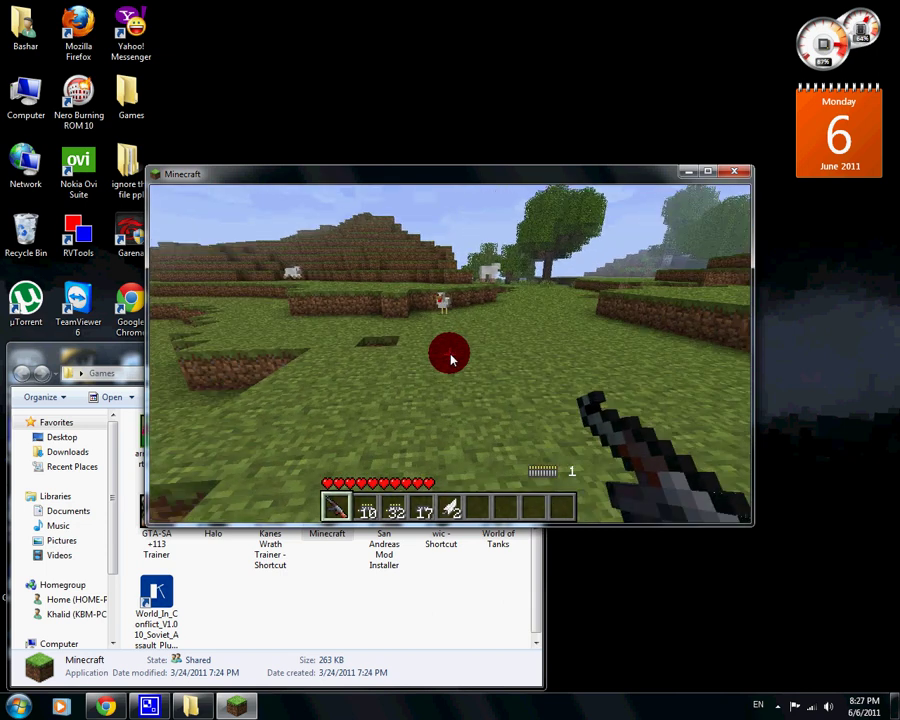
right_click(450, 360)
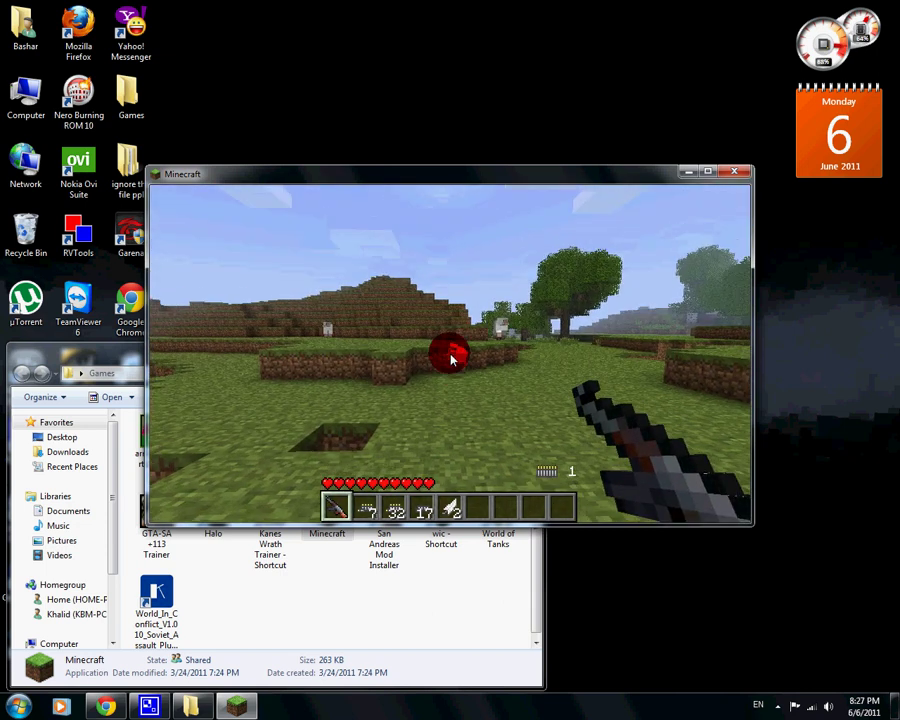
mouse_move(450, 360)
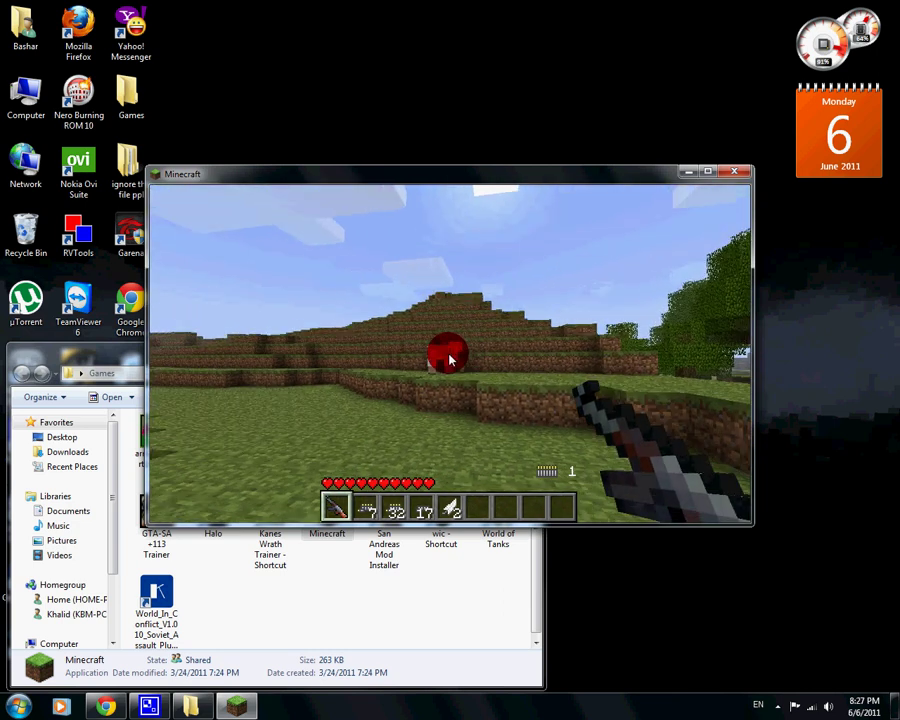
right_click(450, 360)
mouse_move(450, 360)
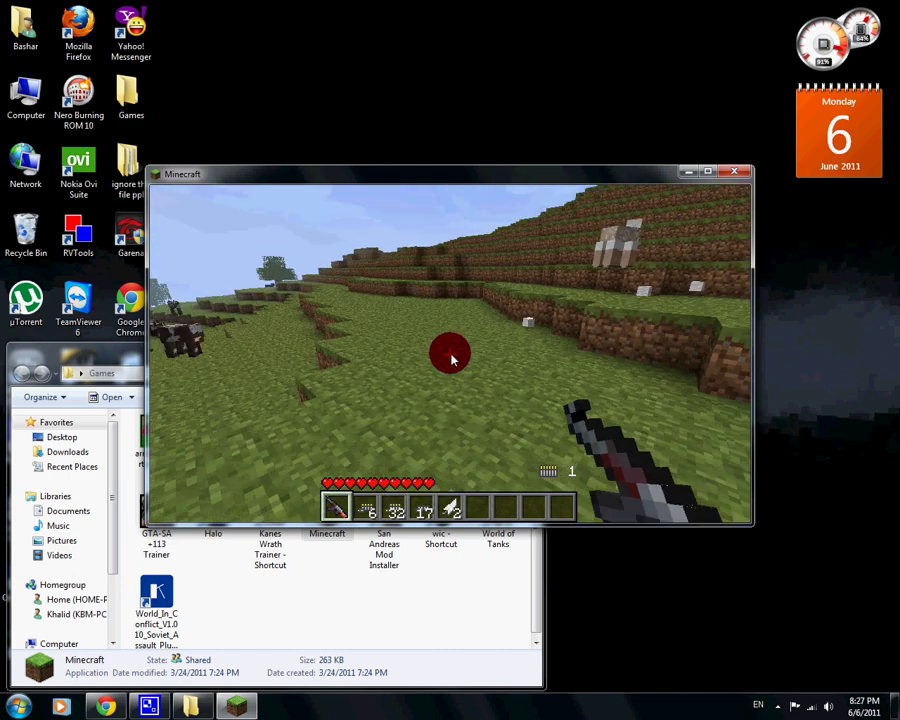
key(w)
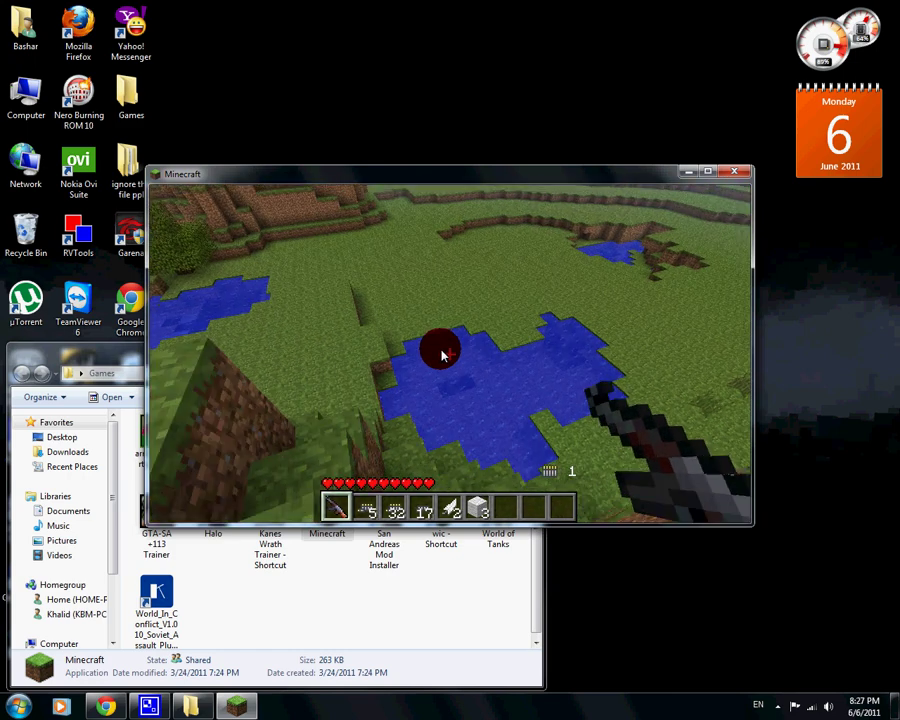
right_click(456, 372)
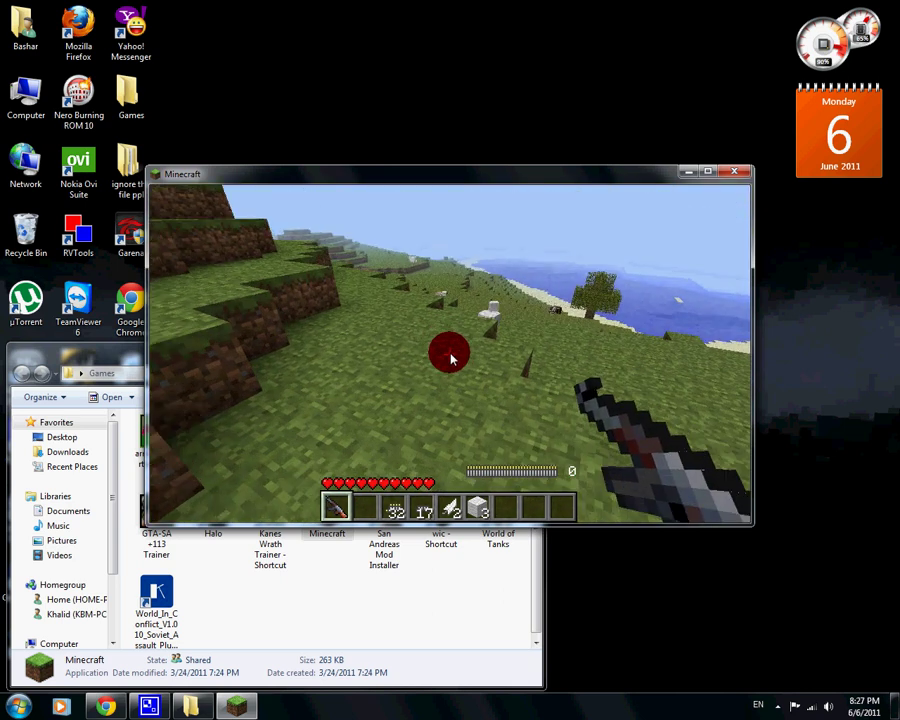
- Save and quit the world to the title screen, then close the Minecraft and Games folder windows
key(Escape)
click(498, 435)
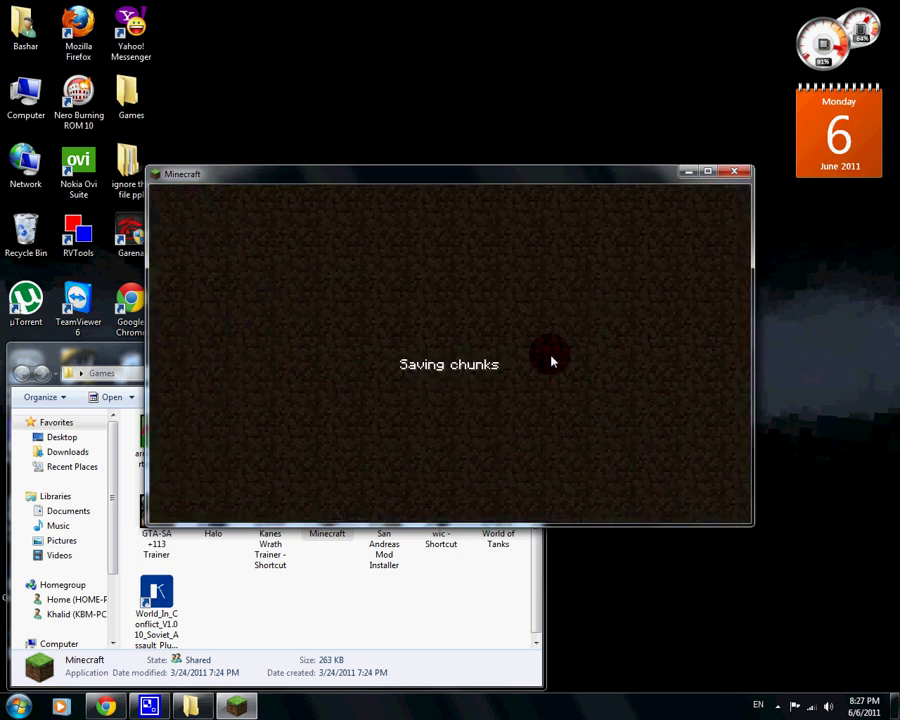
click(737, 177)
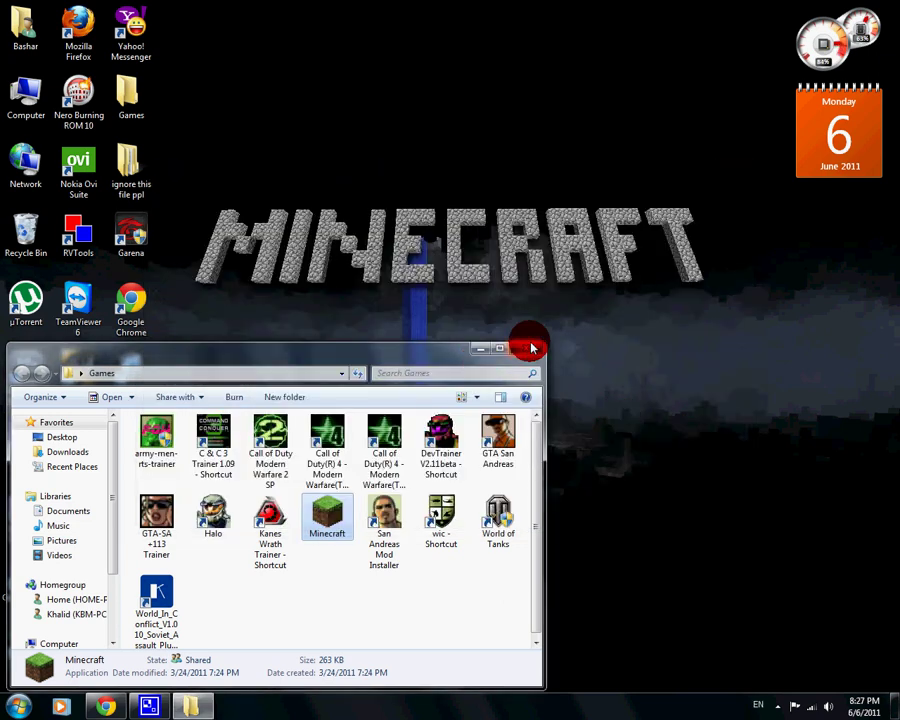
click(532, 348)
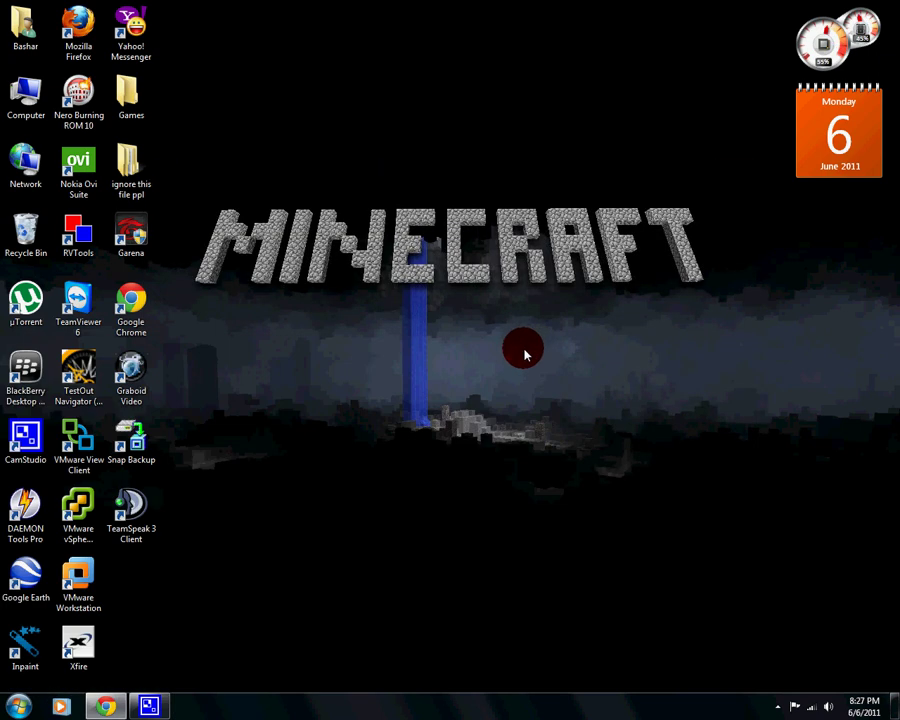